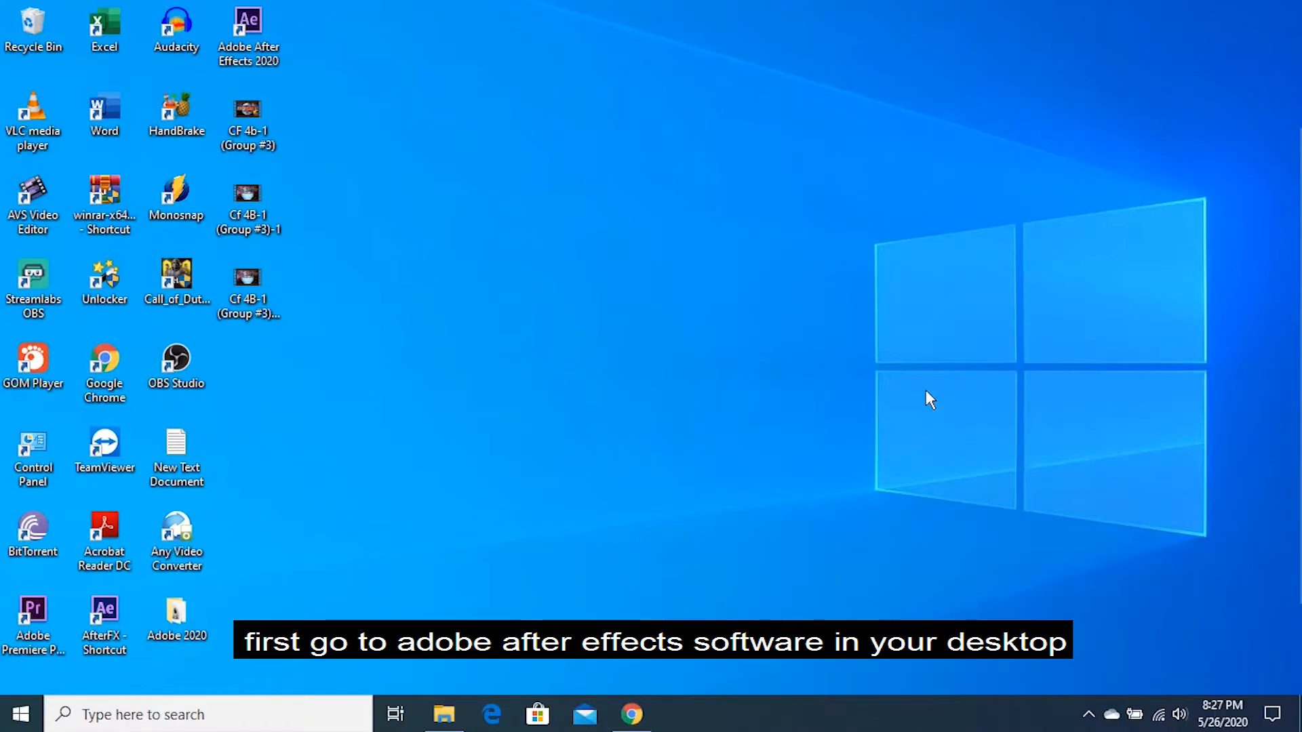
Launch Adobe After Effects 2020 from the desktop
{"action": "right_click", "coordinate": [494, 175]}
{"action": "left_click", "coordinate": [515, 231]}
{"action": "double_click", "coordinate": [263, 46]}
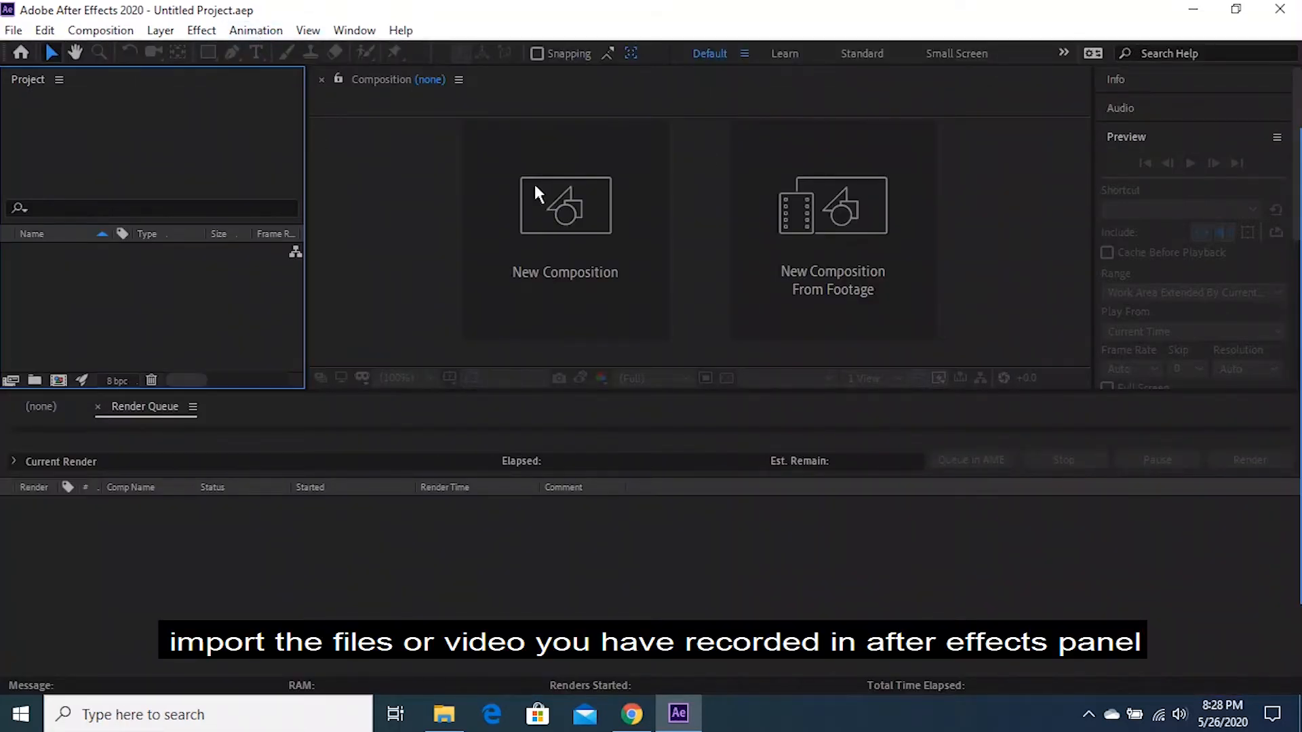
{"action": "left_click", "coordinate": [563, 264]}
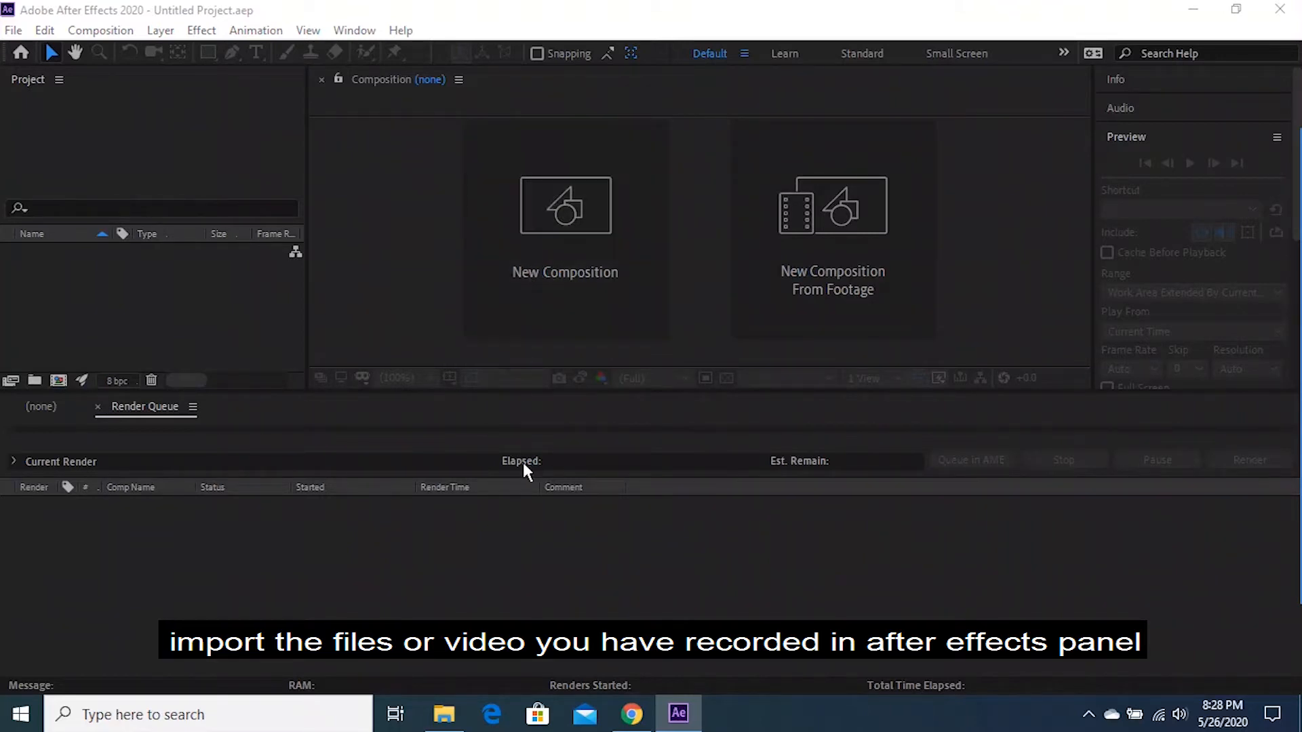
{"action": "left_click", "coordinate": [446, 705]}
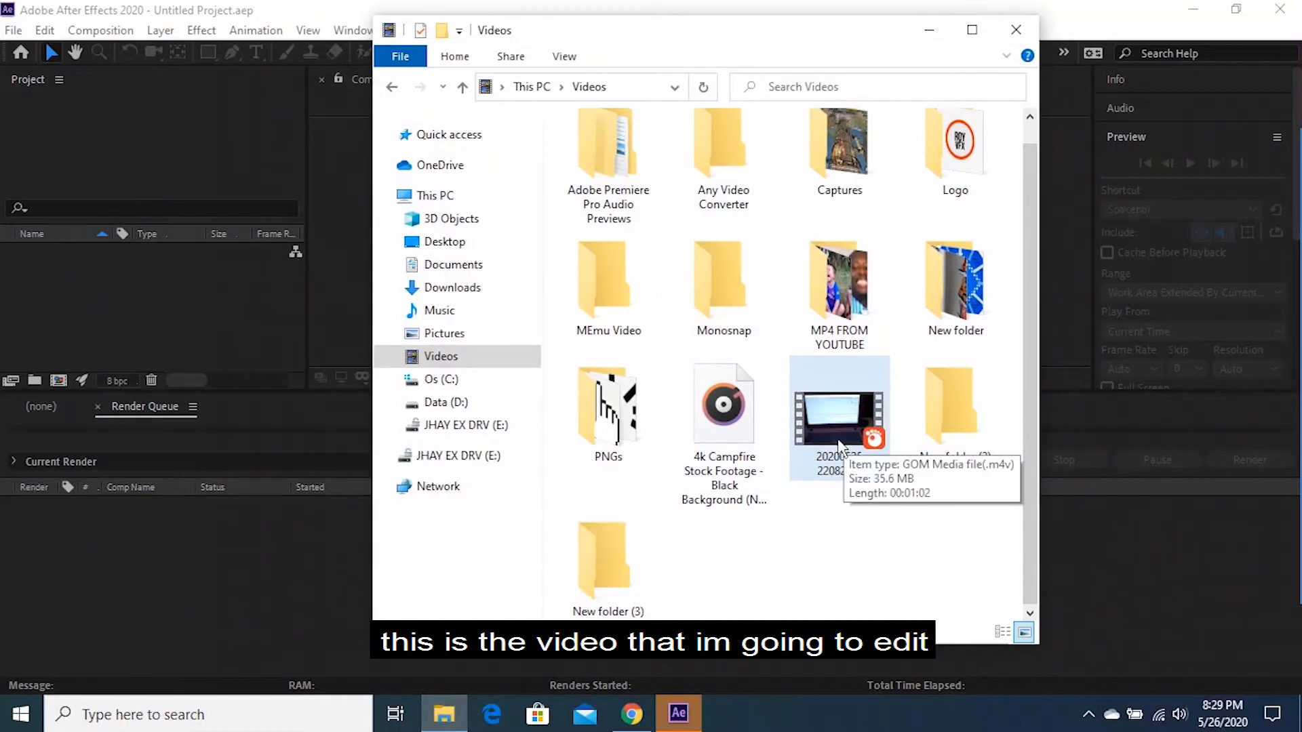
{"action": "double_click", "coordinate": [838, 437]}
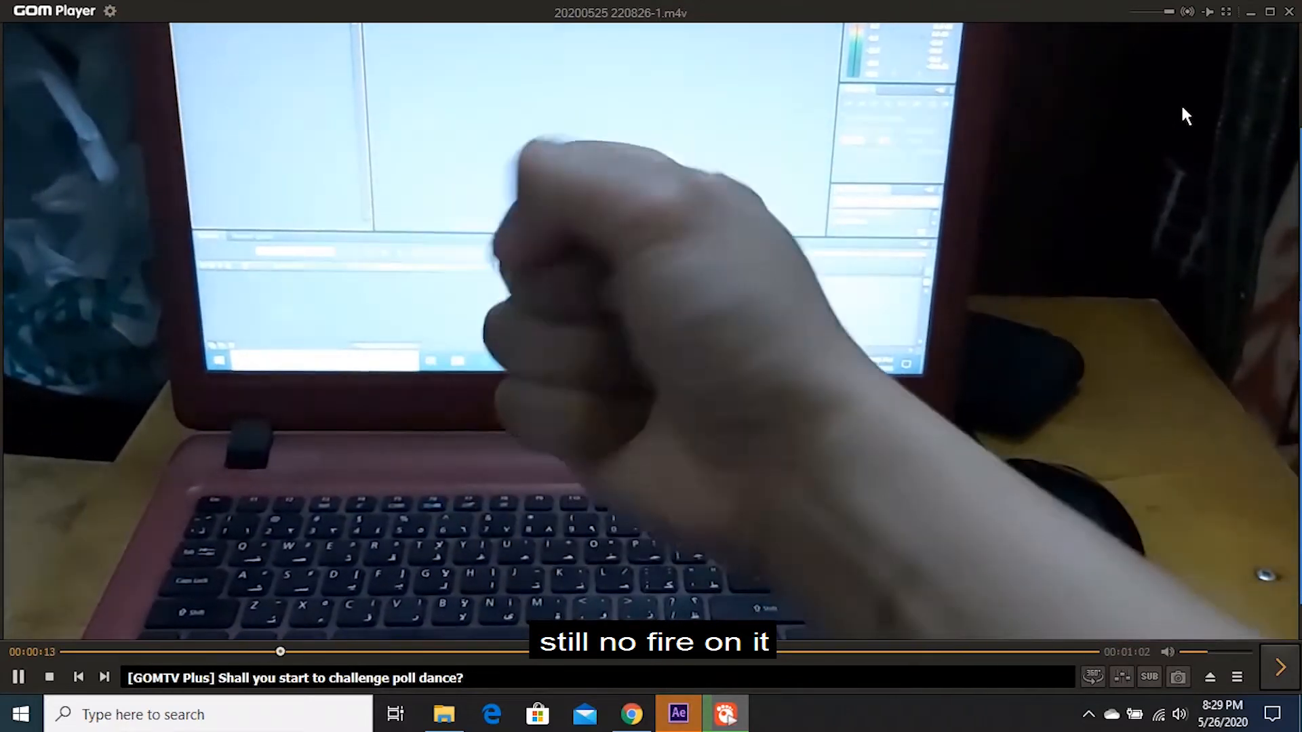
{"action": "left_click", "coordinate": [1288, 13]}
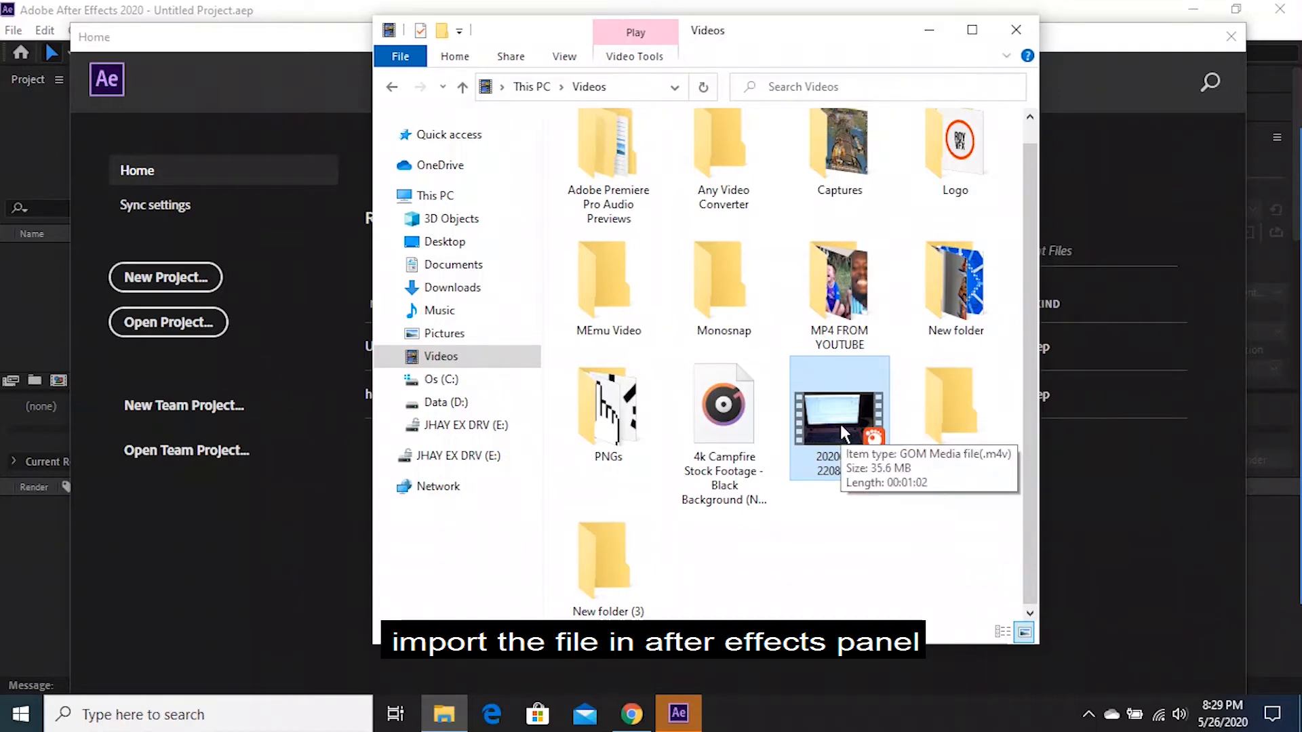
{"action": "left_click", "coordinate": [163, 276]}
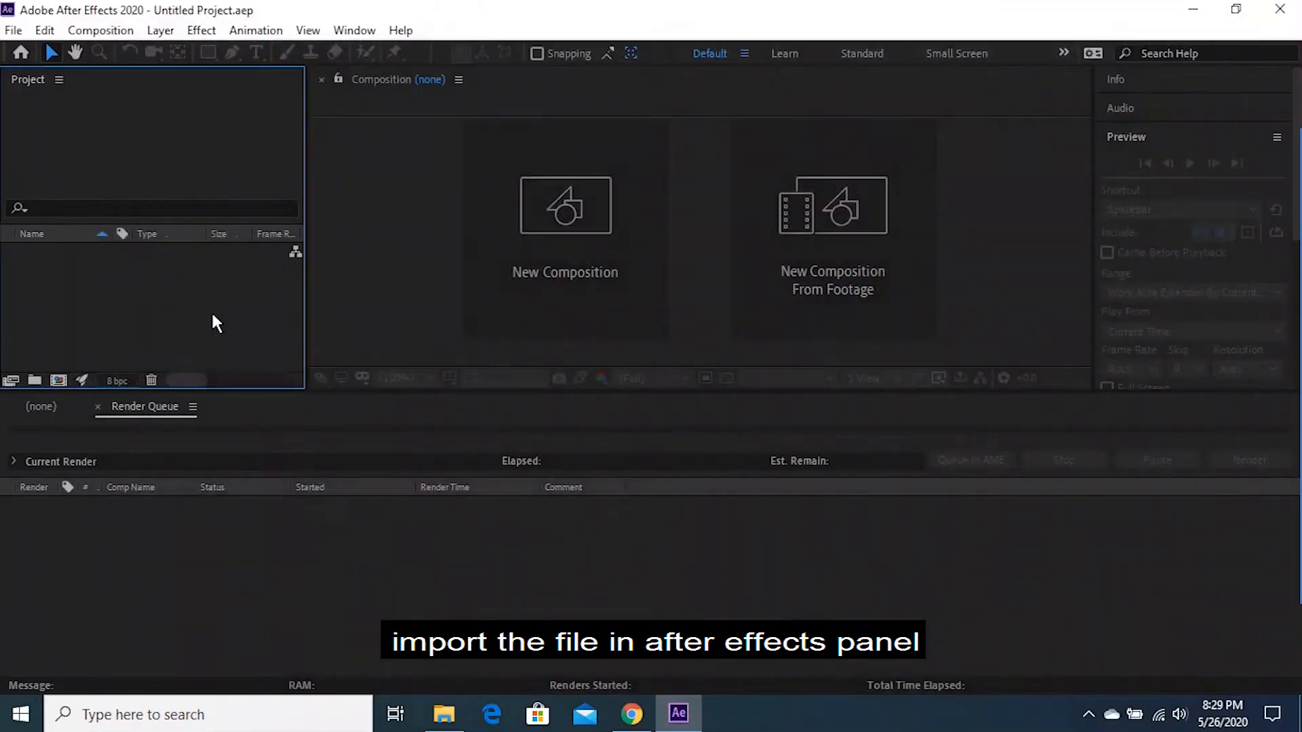
{"action": "left_click", "coordinate": [447, 713]}
{"action": "left_click_drag", "start_coordinate": [826, 410], "coordinate": [122, 300]}
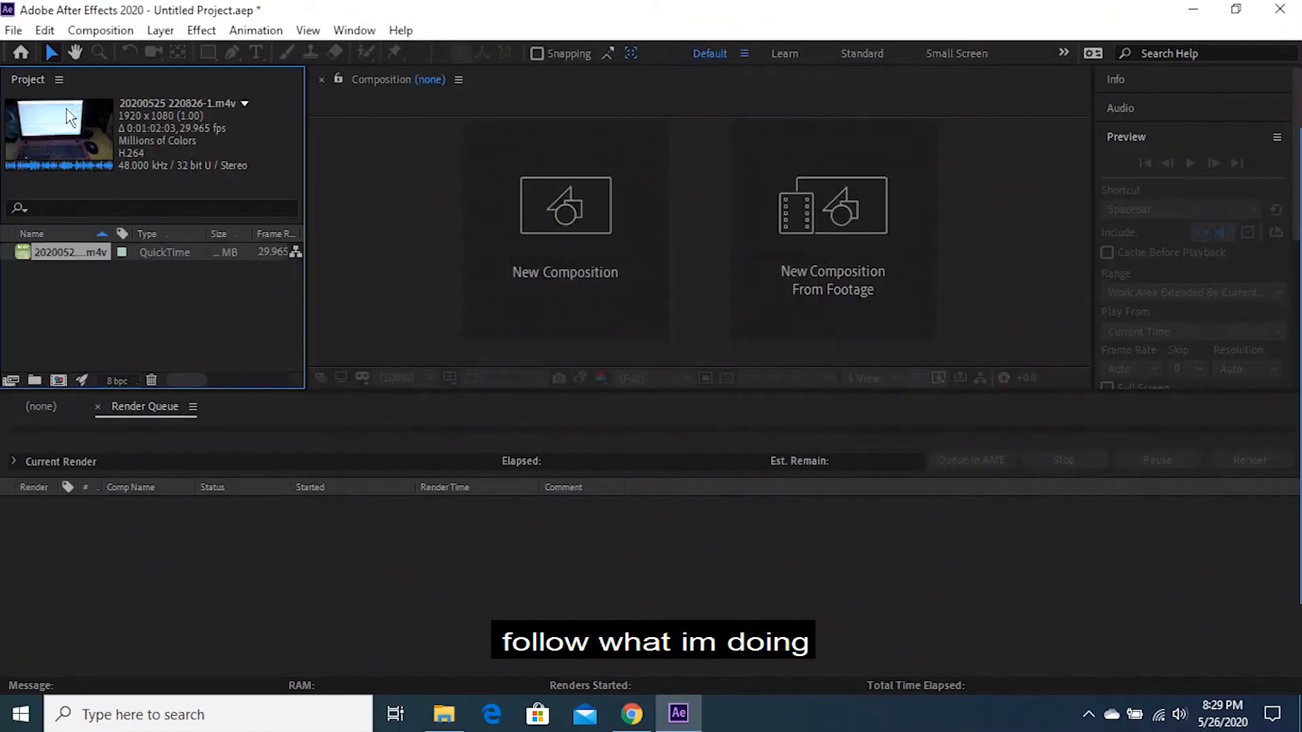
{"action": "left_click_drag", "start_coordinate": [91, 250], "coordinate": [152, 525]}
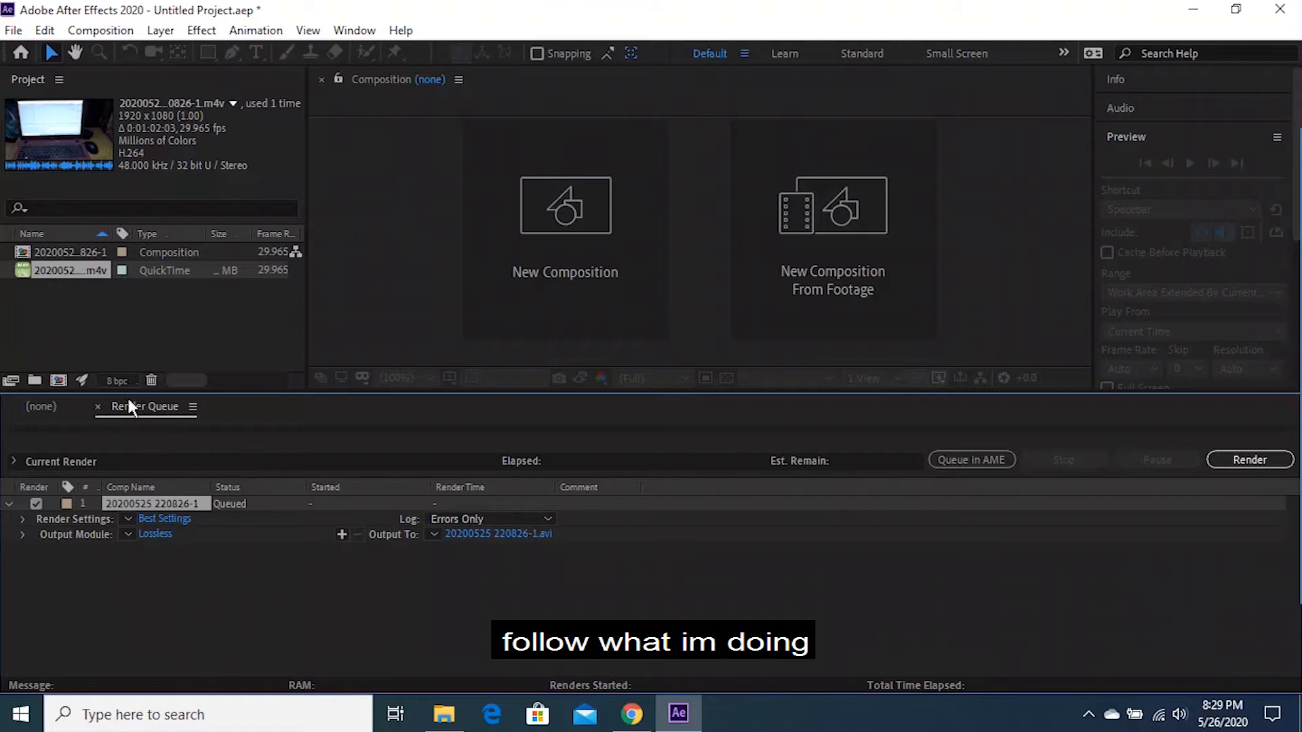
{"action": "left_click", "coordinate": [97, 406]}
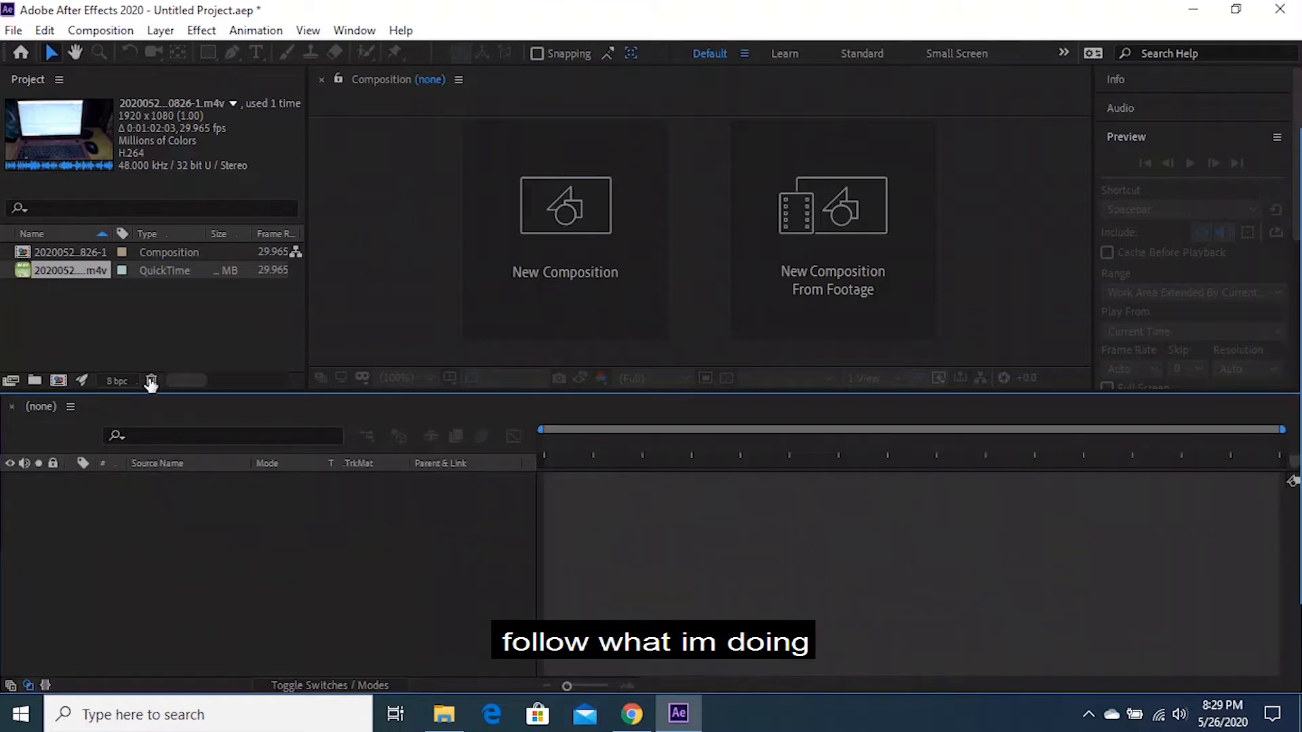
{"action": "left_click_drag", "start_coordinate": [82, 270], "coordinate": [170, 538]}
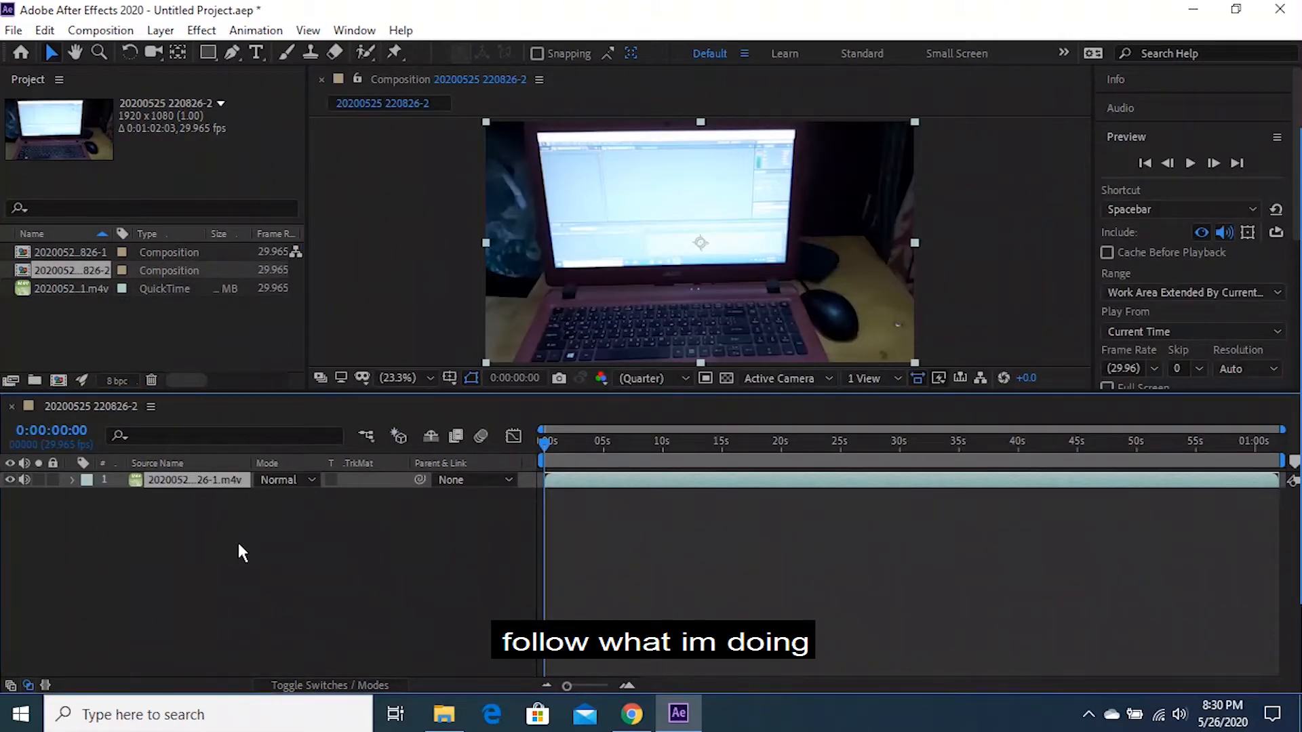
Add a new null object layer above the hand footage in the composition
{"action": "right_click", "coordinate": [264, 587]}
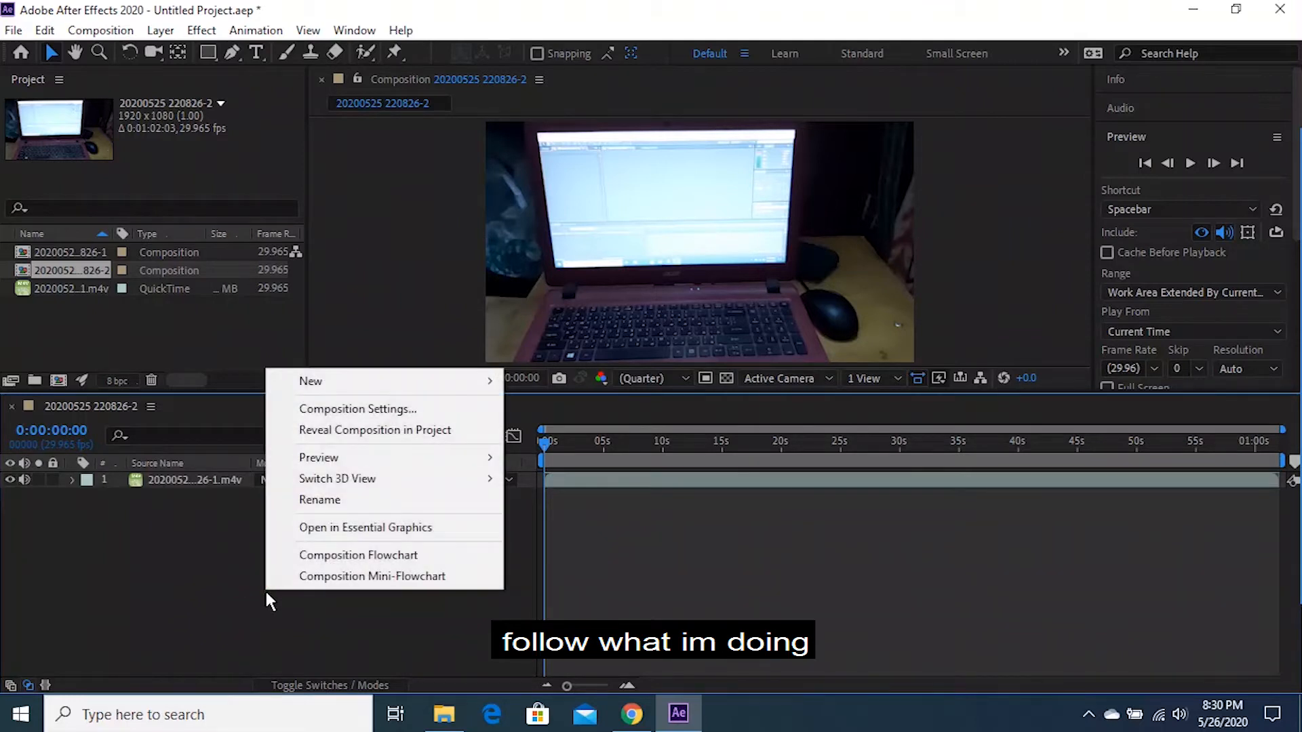
{"action": "left_click", "coordinate": [225, 575]}
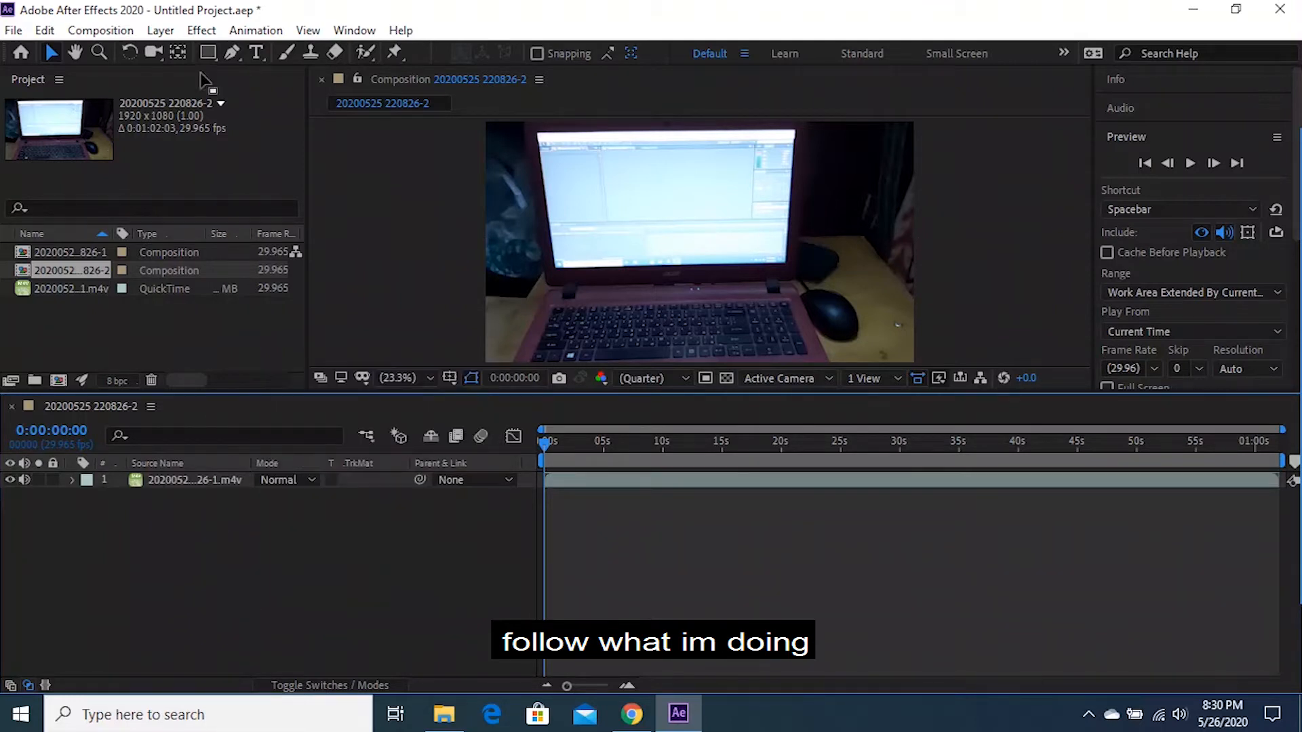
{"action": "left_click", "coordinate": [162, 31]}
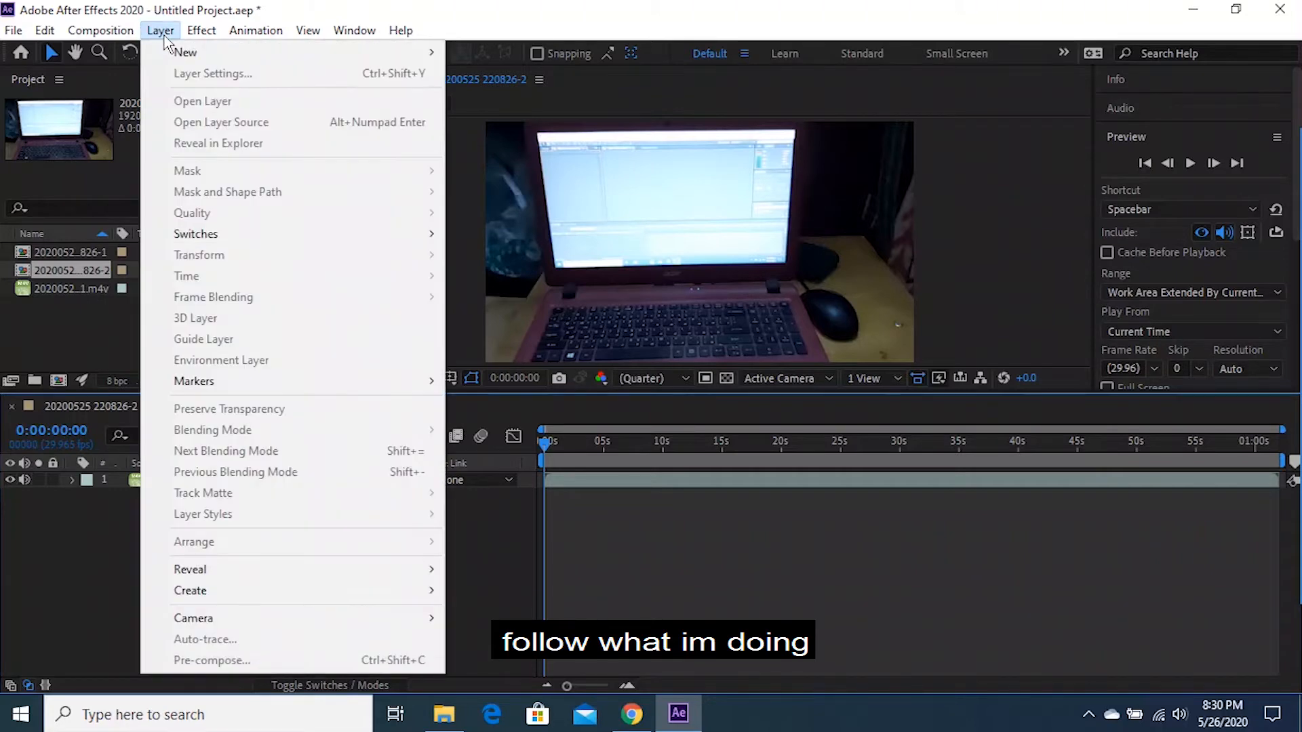
{"action": "mouse_move", "coordinate": [262, 56]}
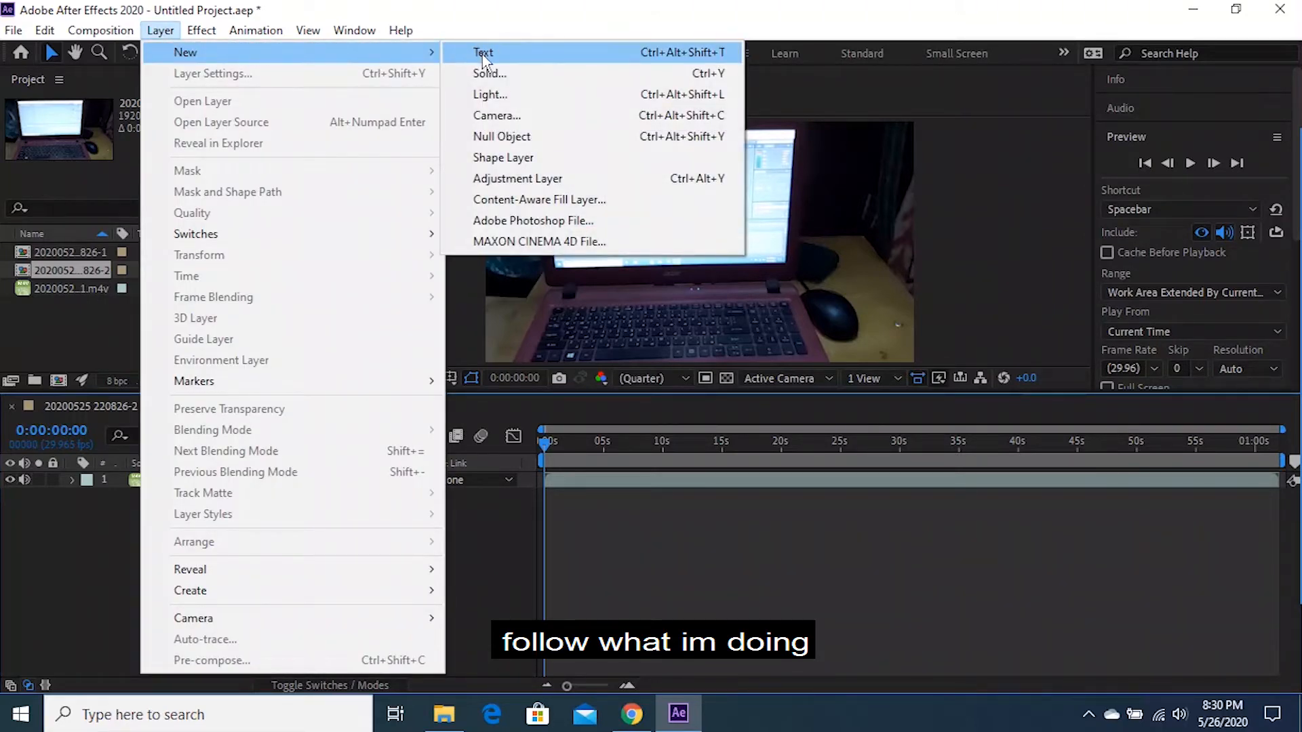
{"action": "left_click", "coordinate": [507, 137]}
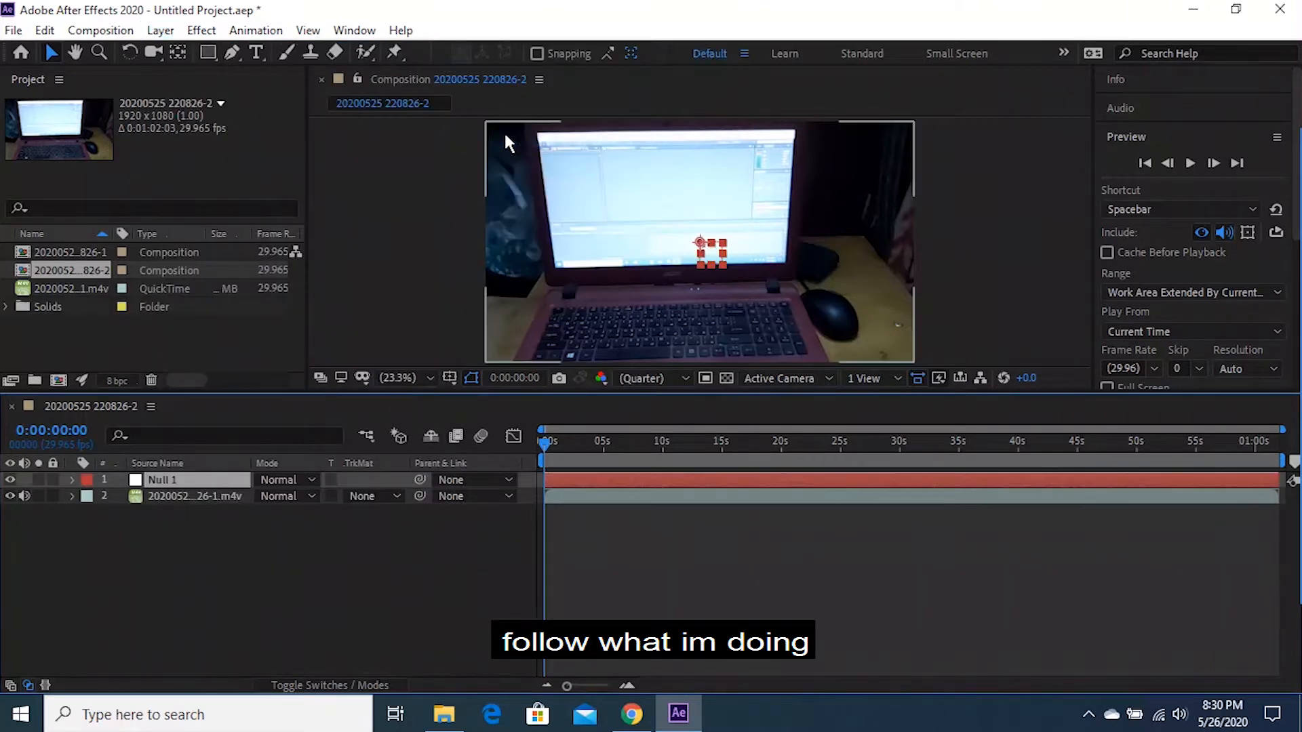
Go to 0:00:18:21 and enlarge and reposition the null object so that it frames the open hand
{"action": "mouse_move", "coordinate": [708, 256]}
{"action": "left_mouse_down"}
{"action": "mouse_move", "coordinate": [667, 232]}
{"action": "mouse_move", "coordinate": [800, 289]}
{"action": "left_mouse_up"}
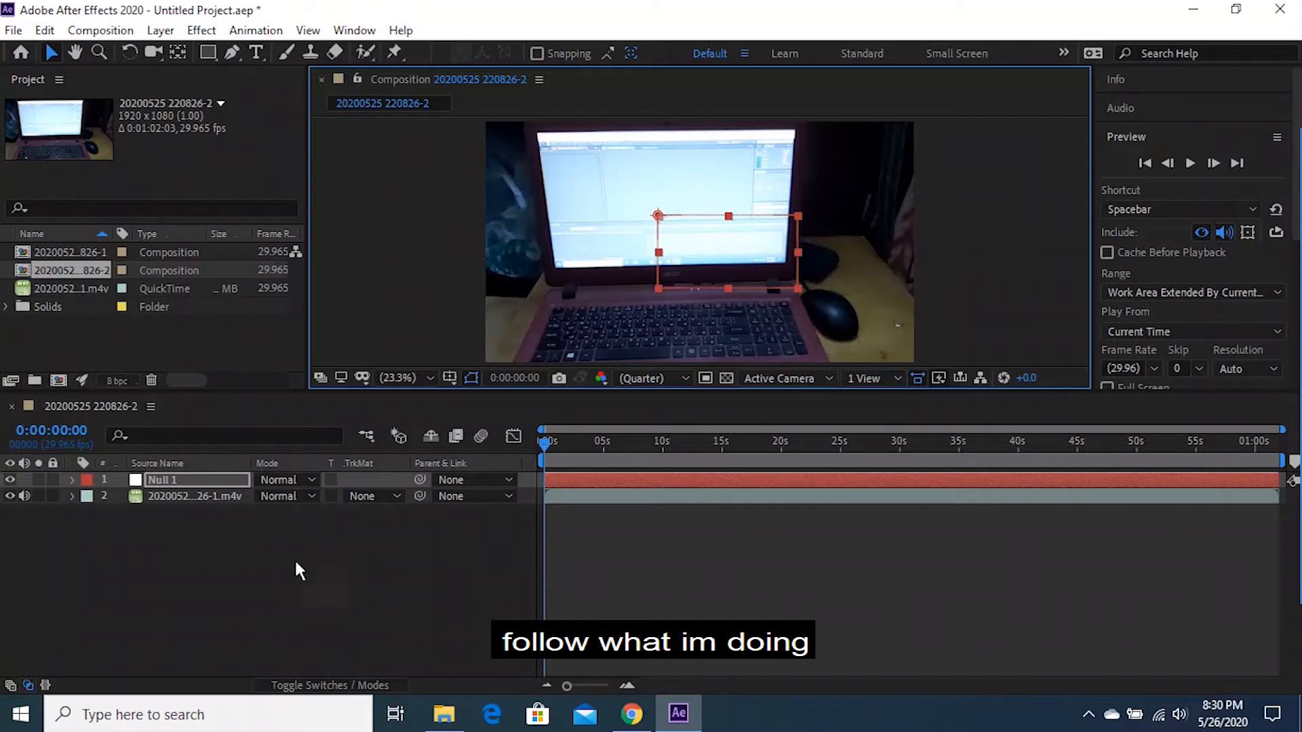
{"action": "left_click_drag", "start_coordinate": [548, 449], "coordinate": [762, 445]}
{"action": "left_click_drag", "start_coordinate": [798, 289], "coordinate": [903, 362]}
{"action": "left_click_drag", "start_coordinate": [649, 212], "coordinate": [575, 167]}
{"action": "left_click_drag", "start_coordinate": [820, 318], "coordinate": [913, 366]}
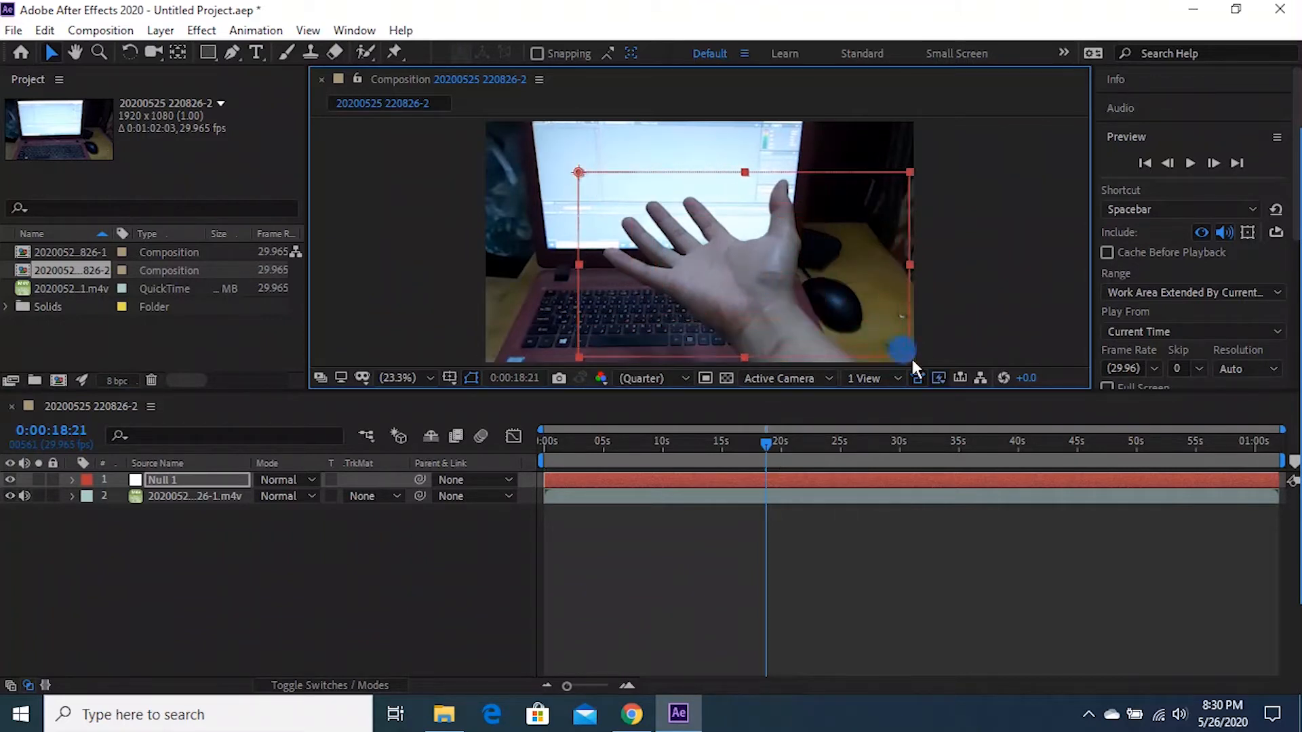
{"action": "left_click_drag", "start_coordinate": [687, 218], "coordinate": [656, 178]}
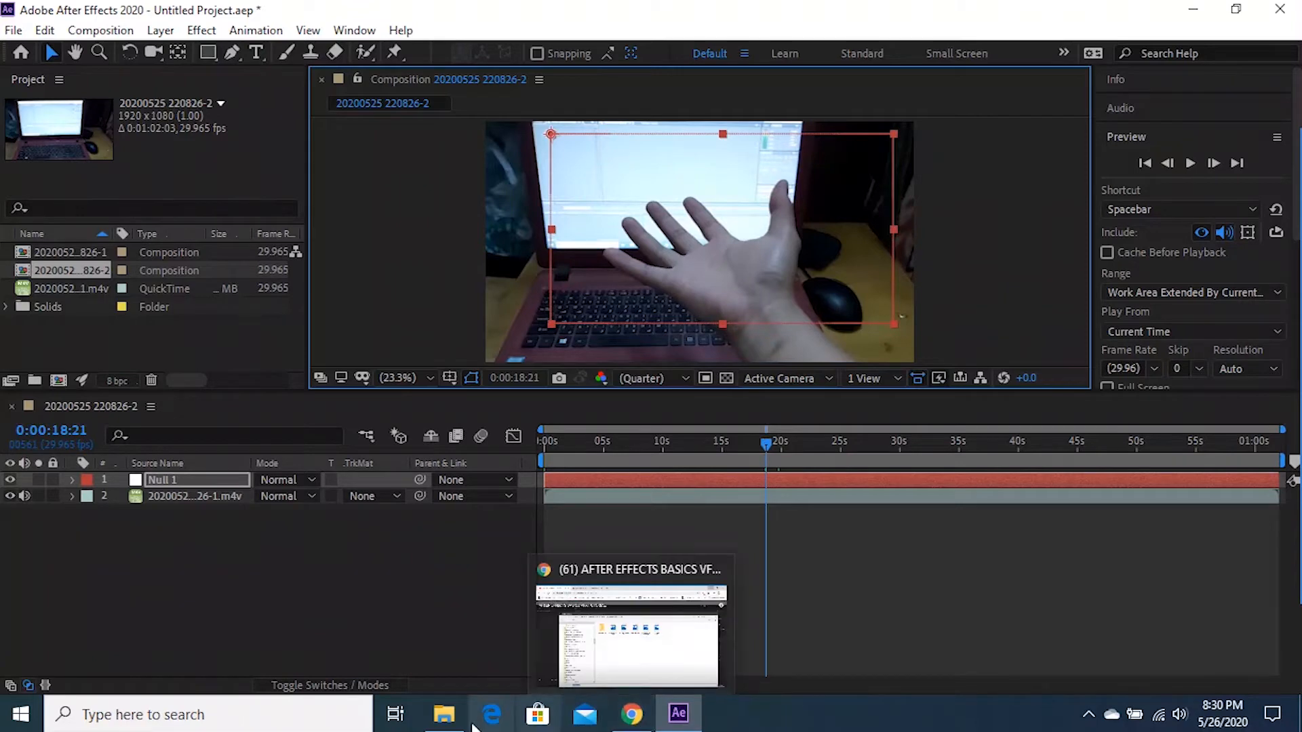
Switch to Chrome, close the After Effects basics tutorial tab and open the YouTube home page
{"action": "left_click", "coordinate": [629, 719]}
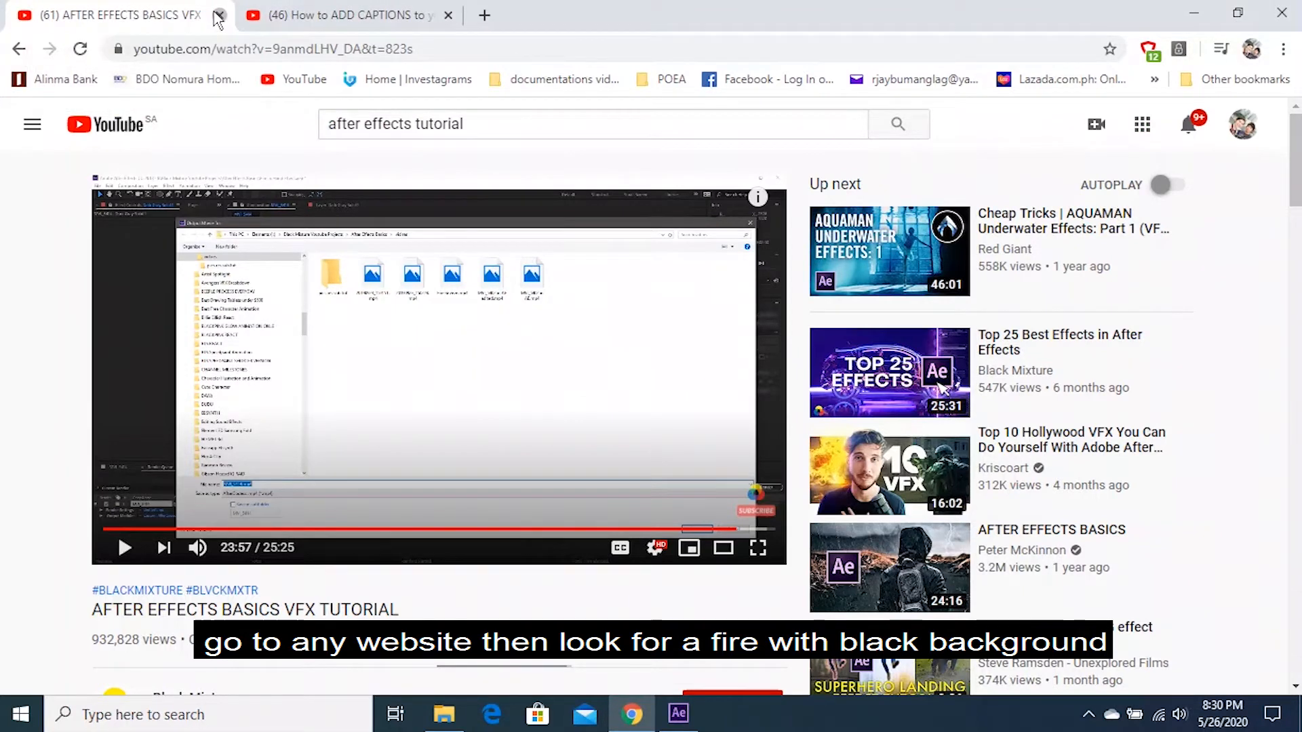
{"action": "left_click", "coordinate": [218, 15]}
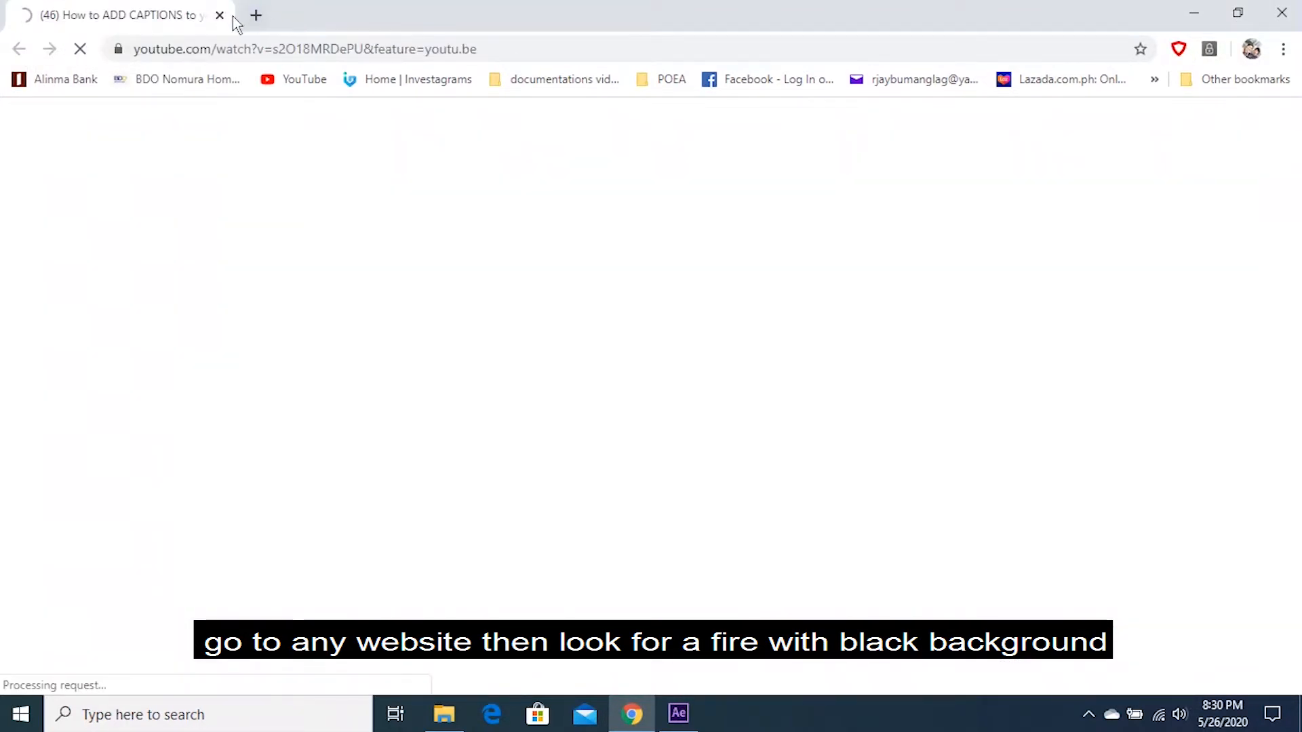
{"action": "key", "text": "ctrl+t"}
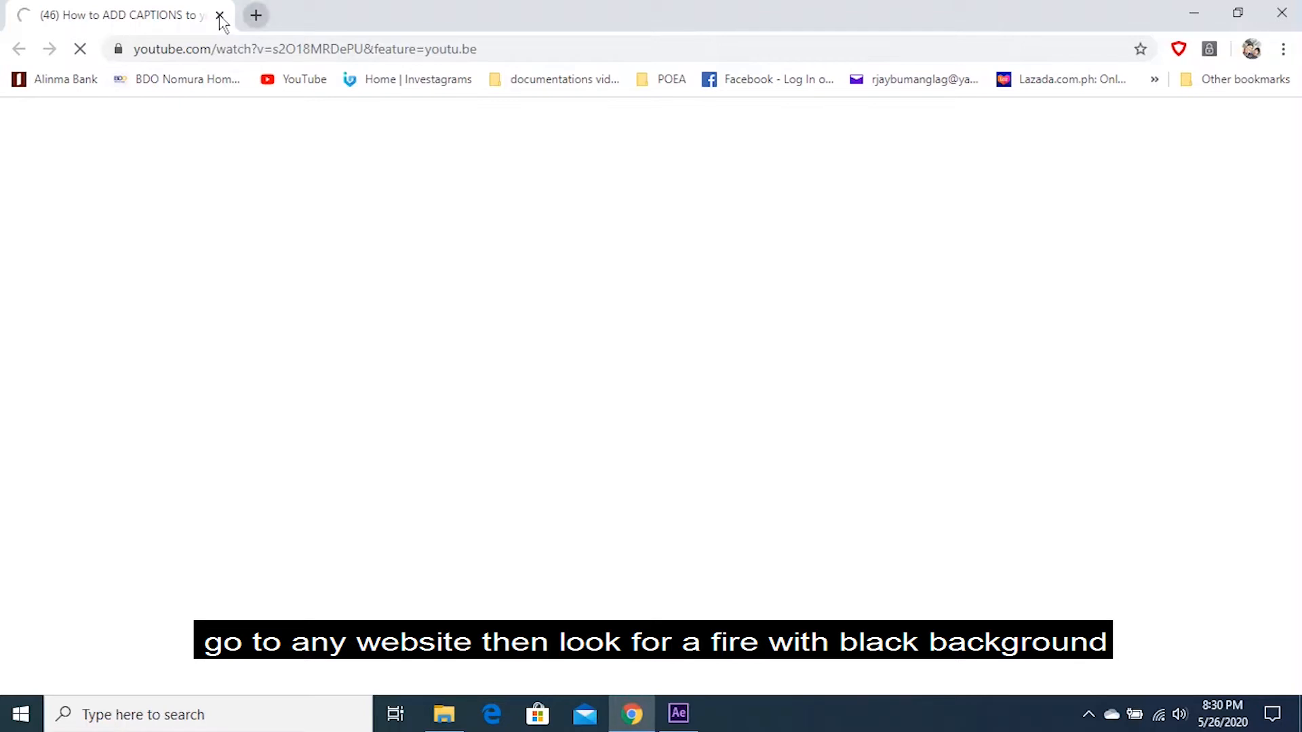
{"action": "left_click", "coordinate": [271, 80]}
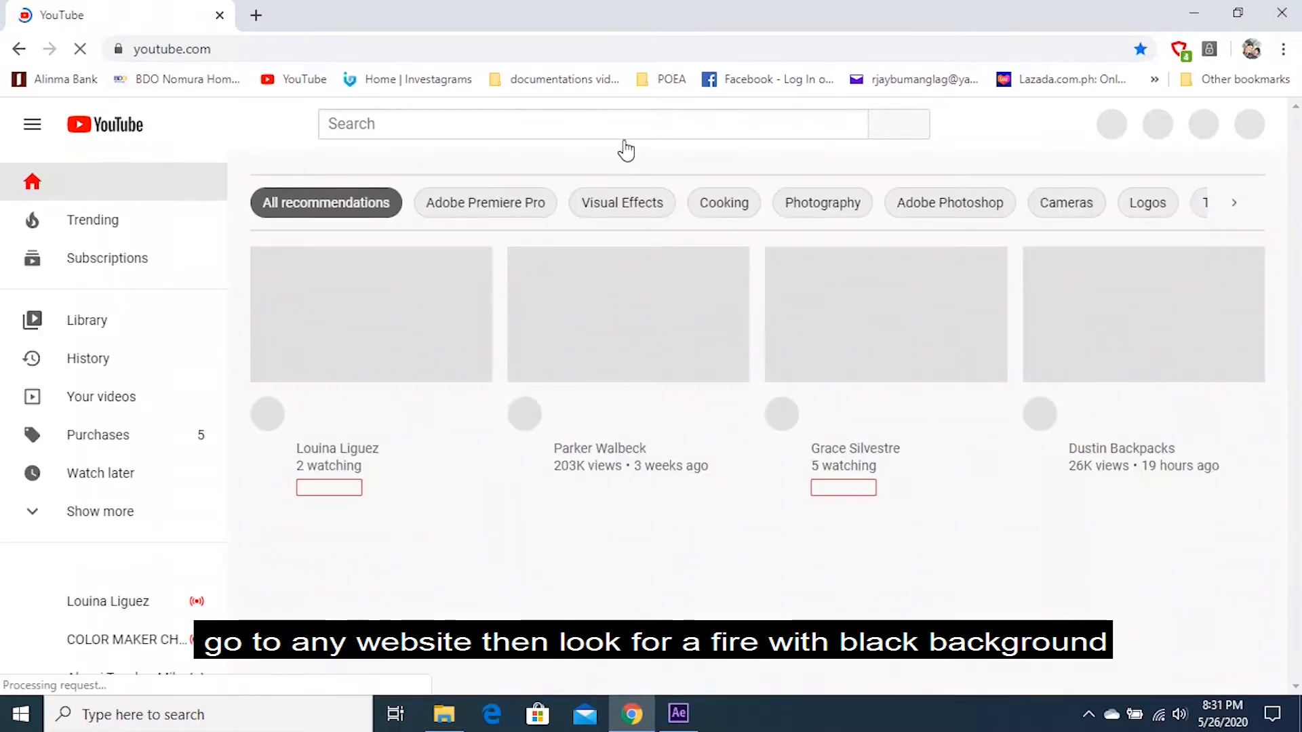
Search YouTube for "after effects fire black background"
{"action": "left_click", "coordinate": [533, 123]}
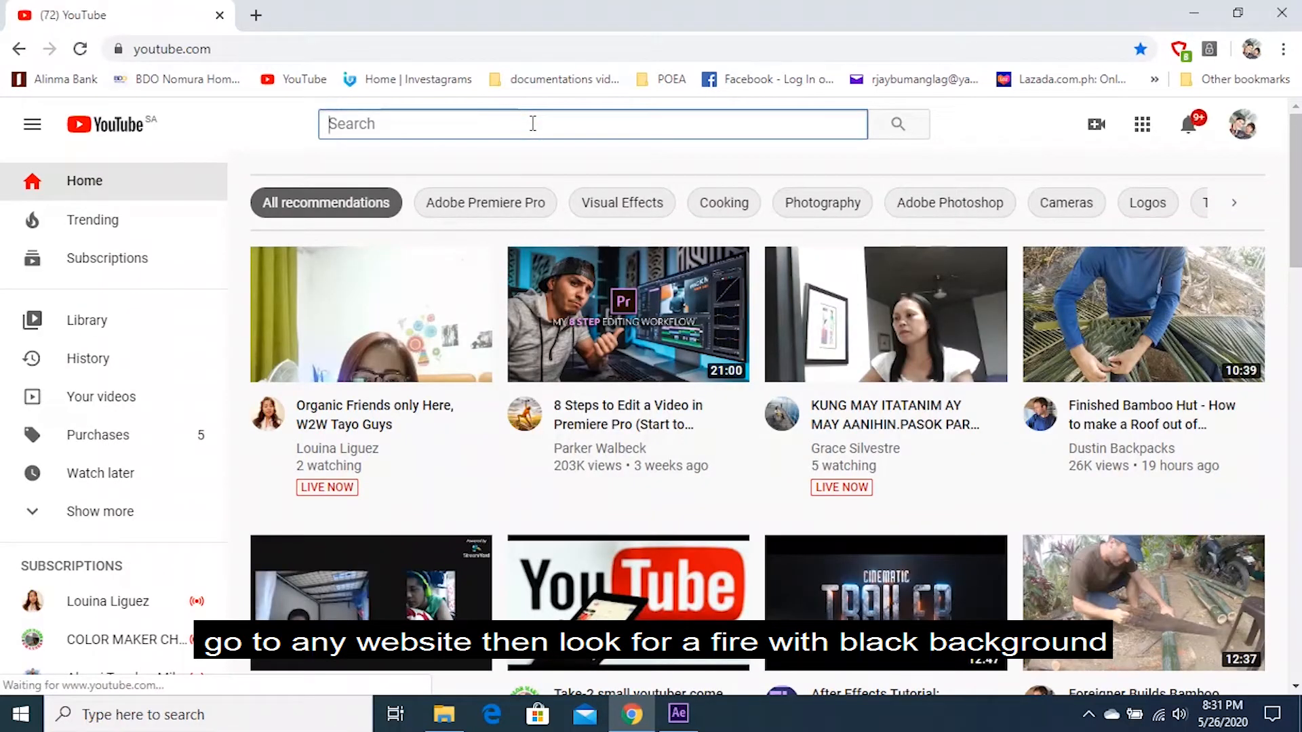
{"action": "type", "text": "after a"}
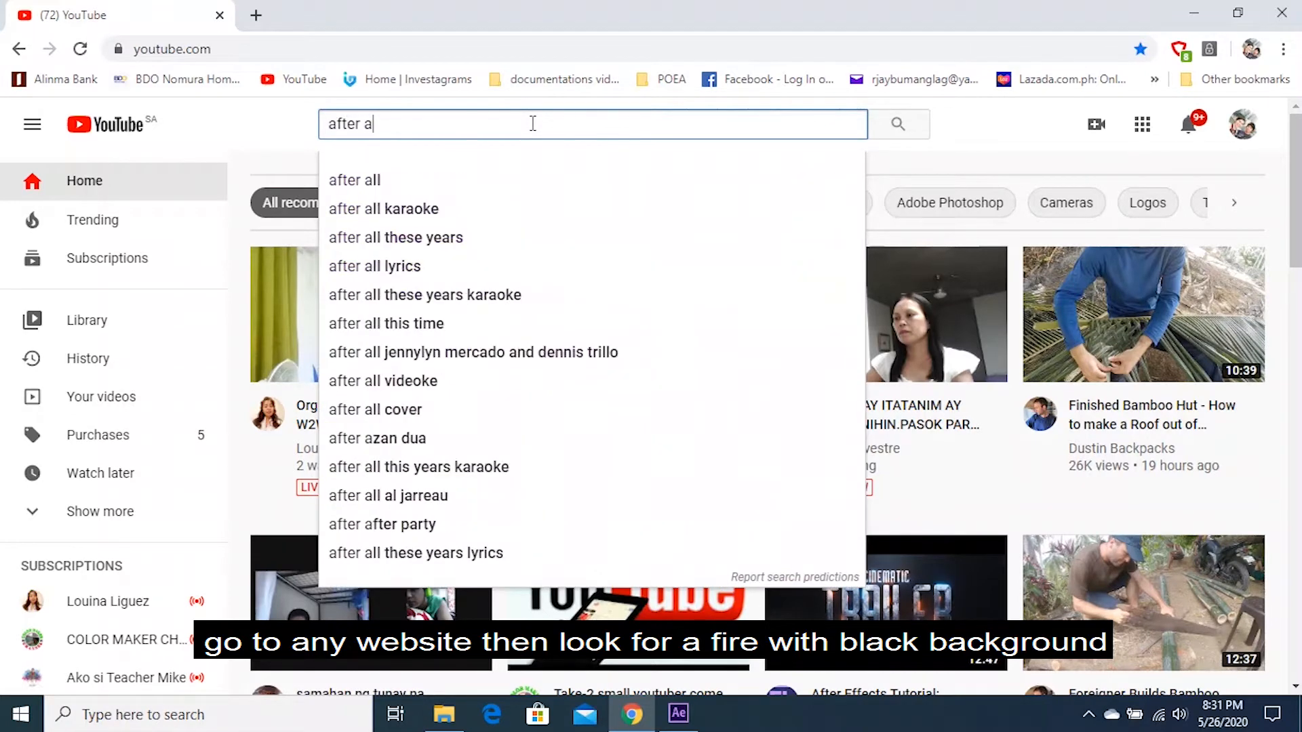
{"action": "key", "text": "BackSpace"}
{"action": "type", "text": "ef"}
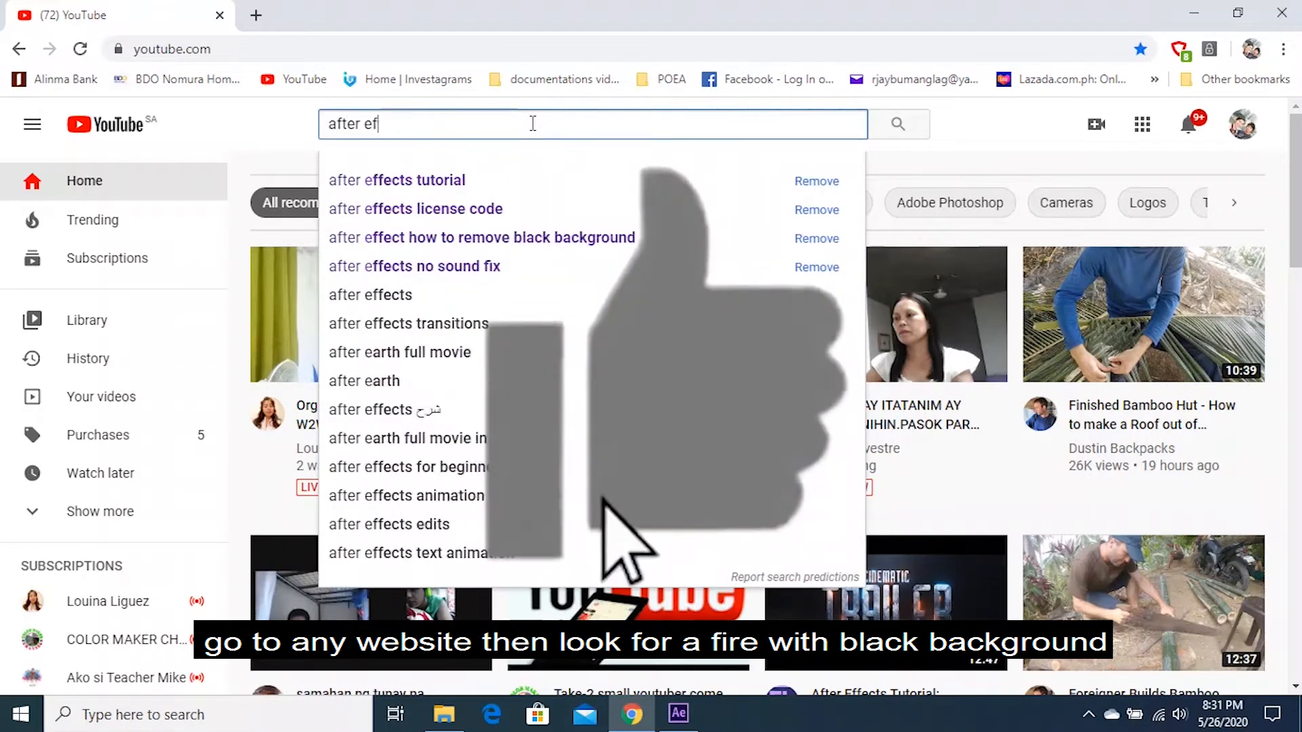
{"action": "type", "text": "fects "}
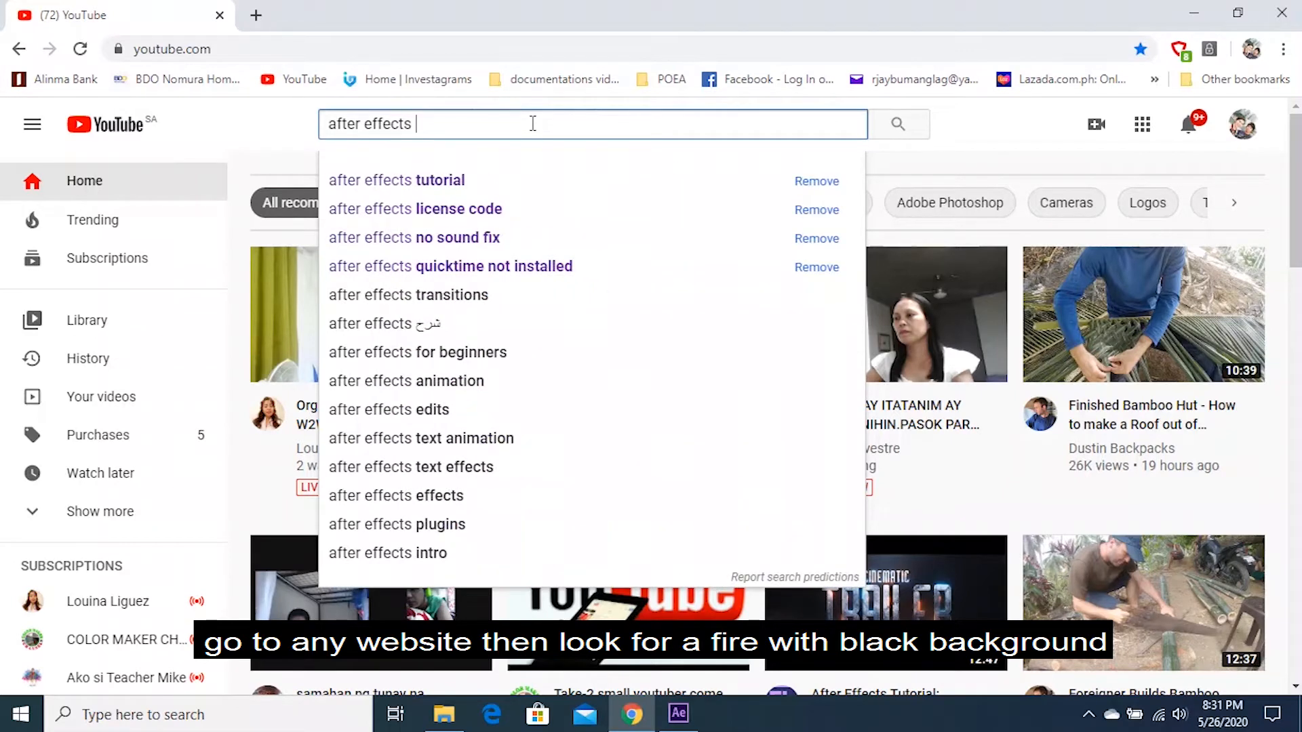
{"action": "type", "text": "fire "}
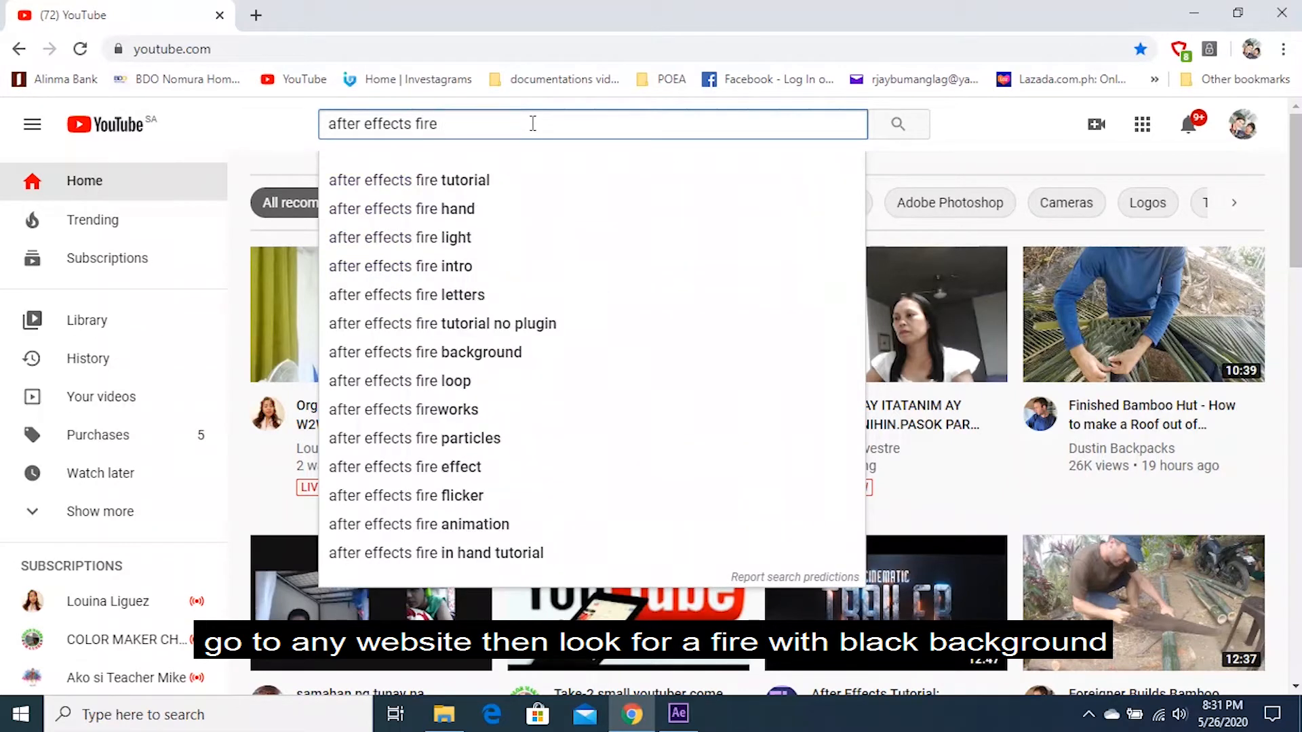
{"action": "type", "text": "black bac"}
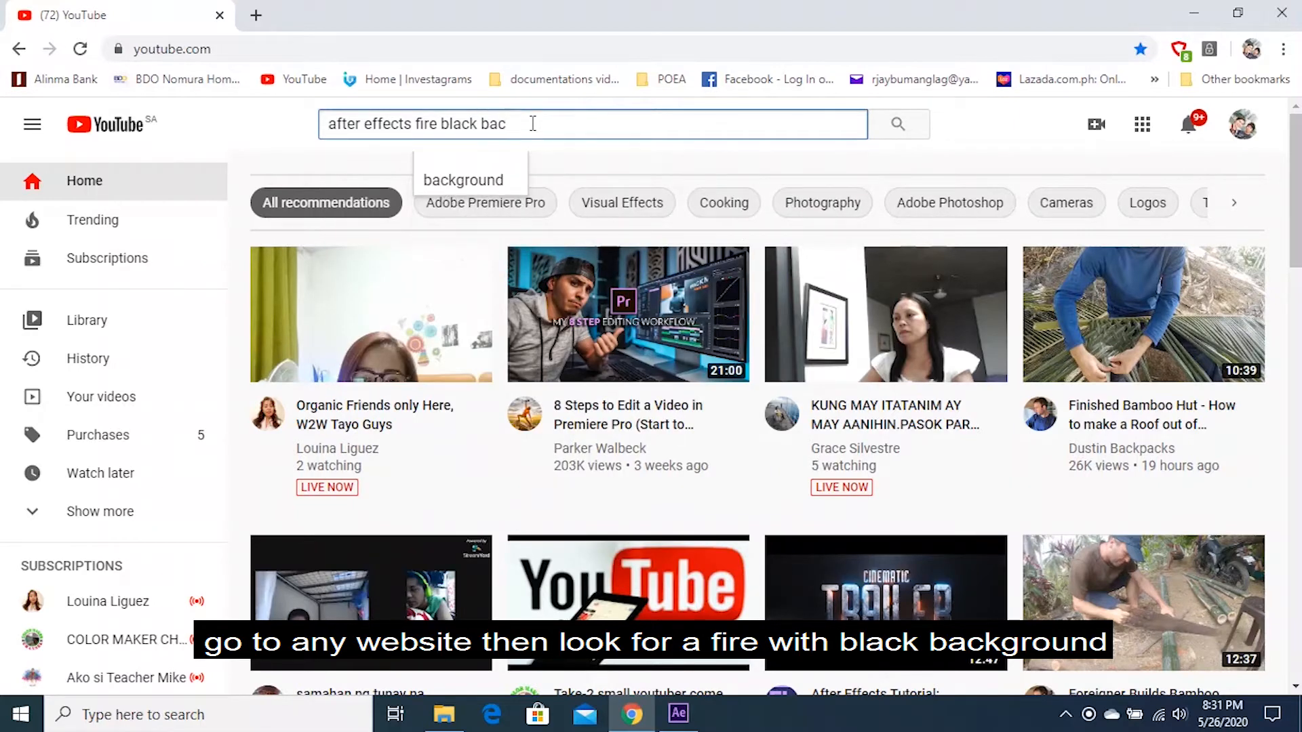
{"action": "left_click", "coordinate": [475, 179]}
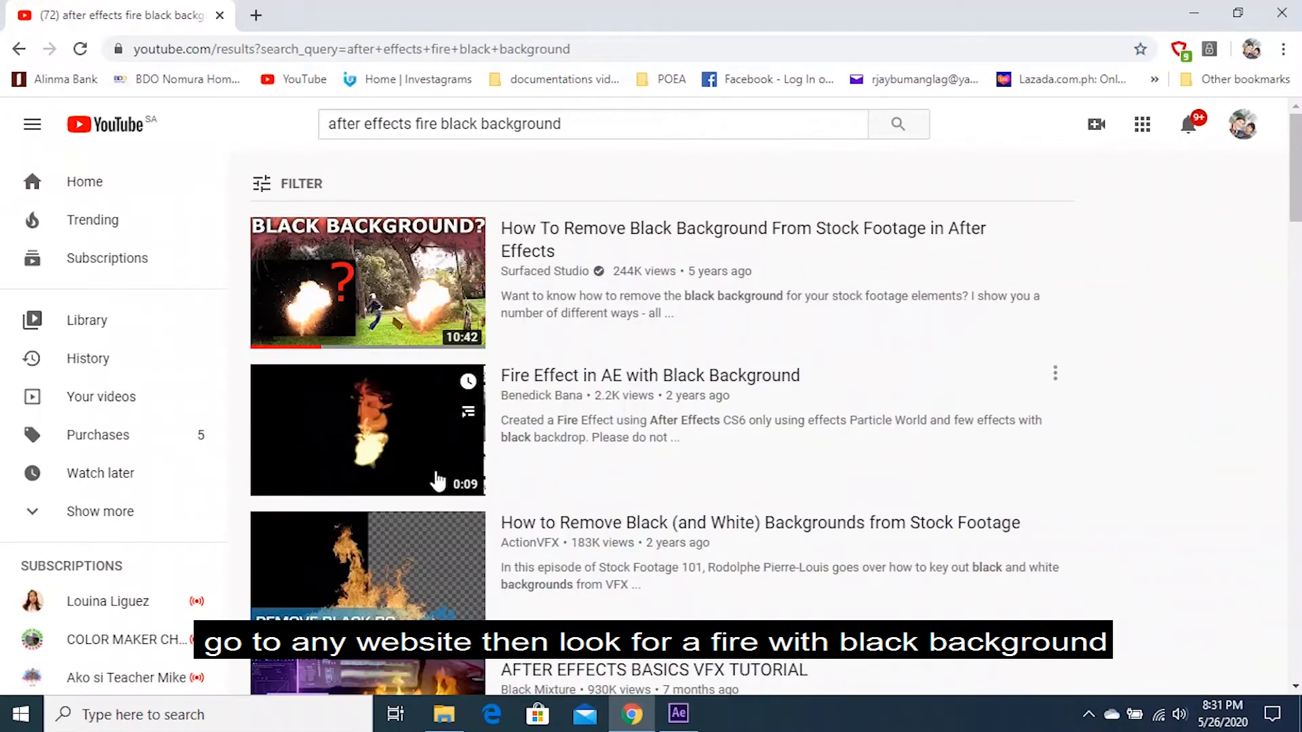
Browse the fire footage results, open the "Fire Effect in AE with Black Background" video, pause it and check its description
{"action": "scroll", "coordinate": [603, 486], "scroll_direction": "down", "scroll_amount": 3}
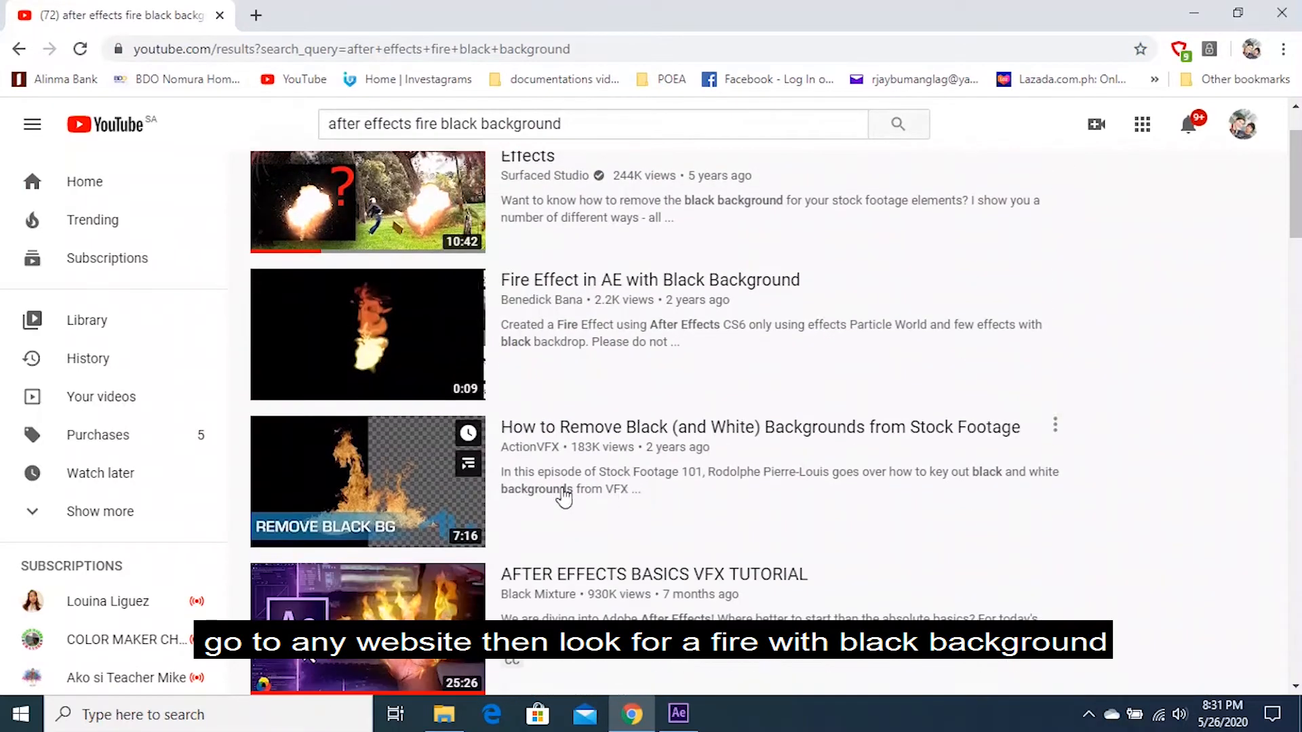
{"action": "scroll", "coordinate": [576, 522], "scroll_direction": "down", "scroll_amount": 5}
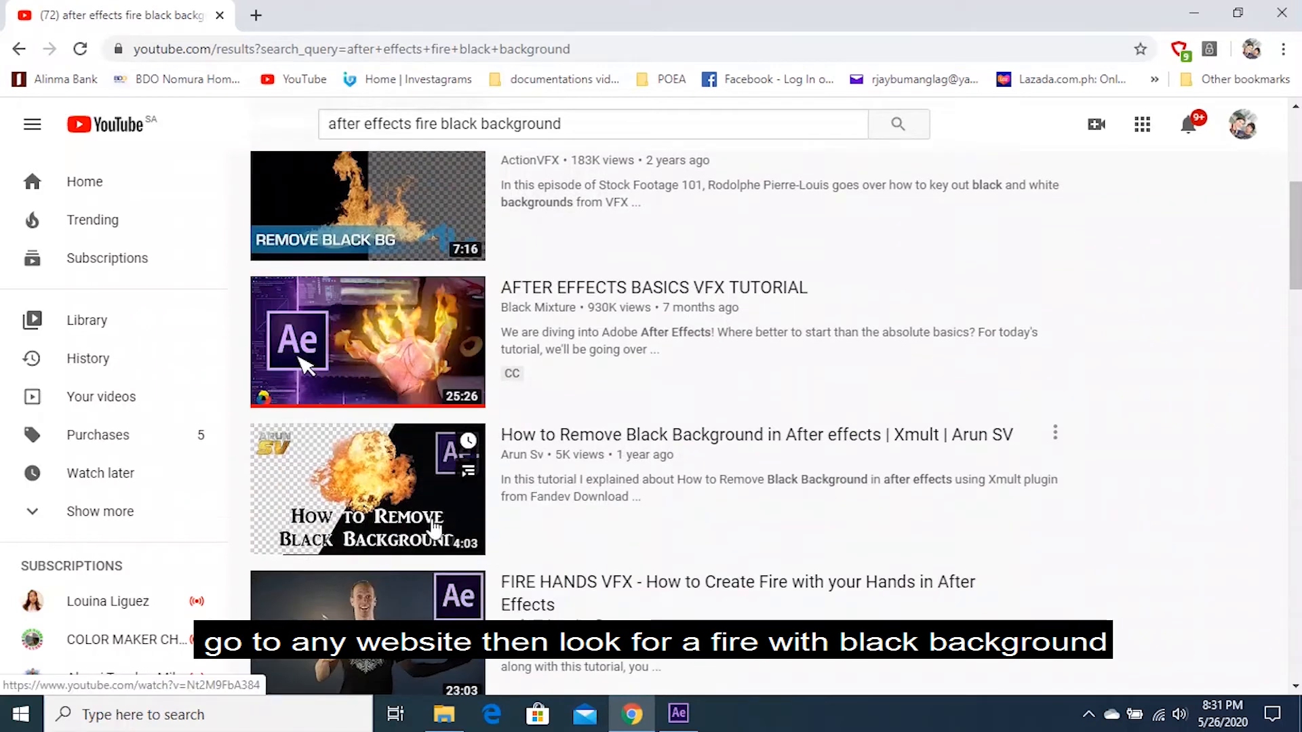
{"action": "scroll", "coordinate": [615, 512], "scroll_direction": "up", "scroll_amount": 7}
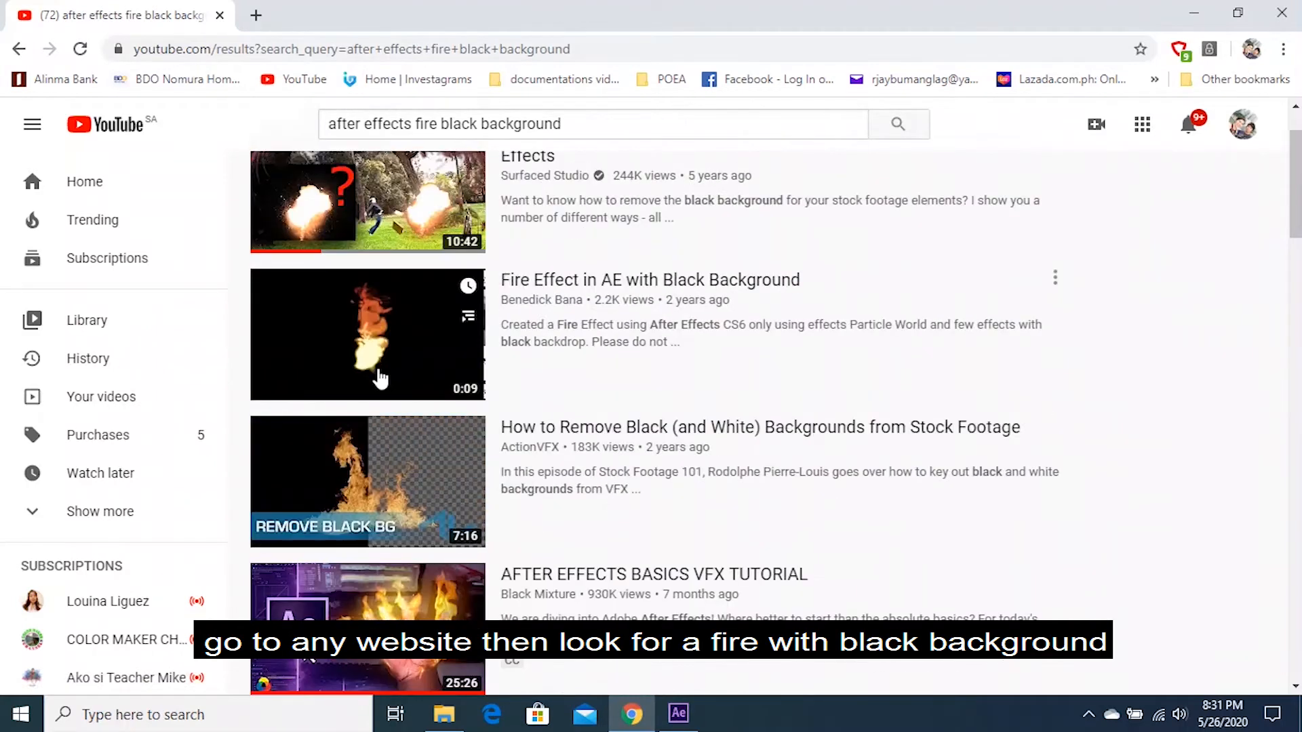
{"action": "left_click", "coordinate": [353, 347]}
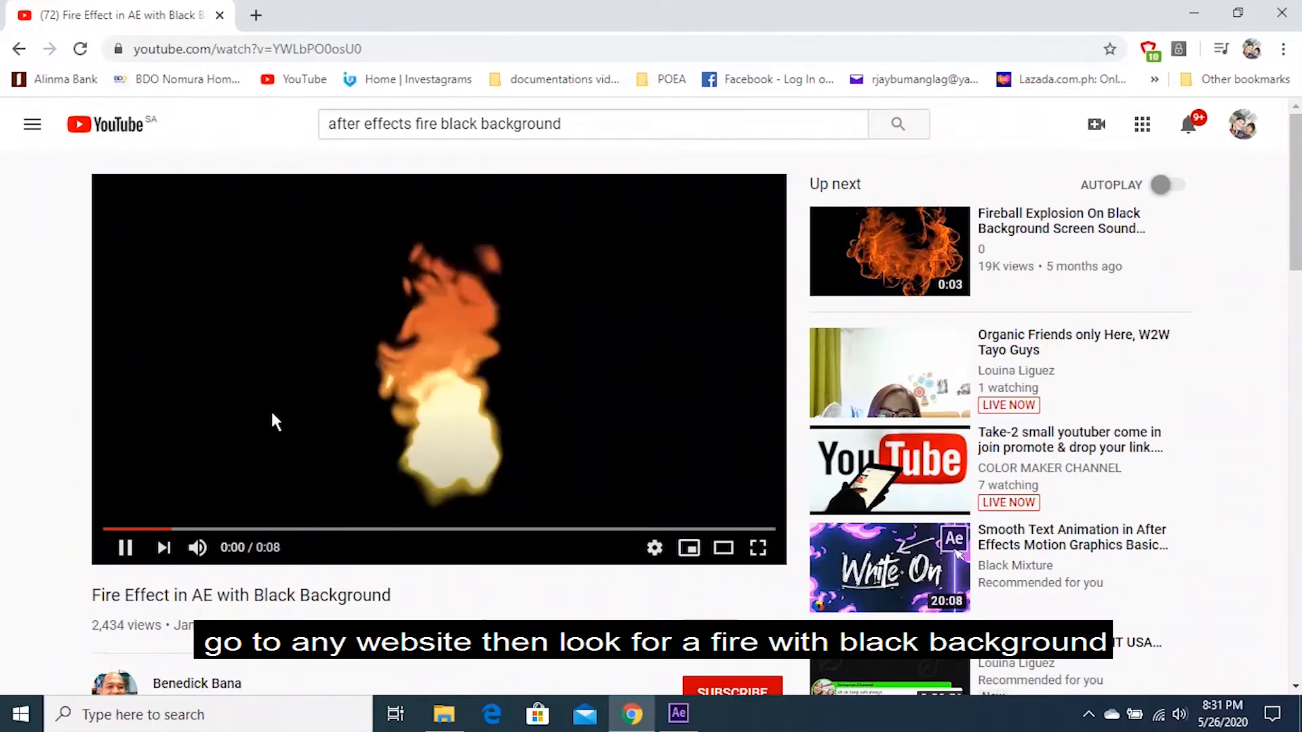
{"action": "left_click", "coordinate": [124, 547]}
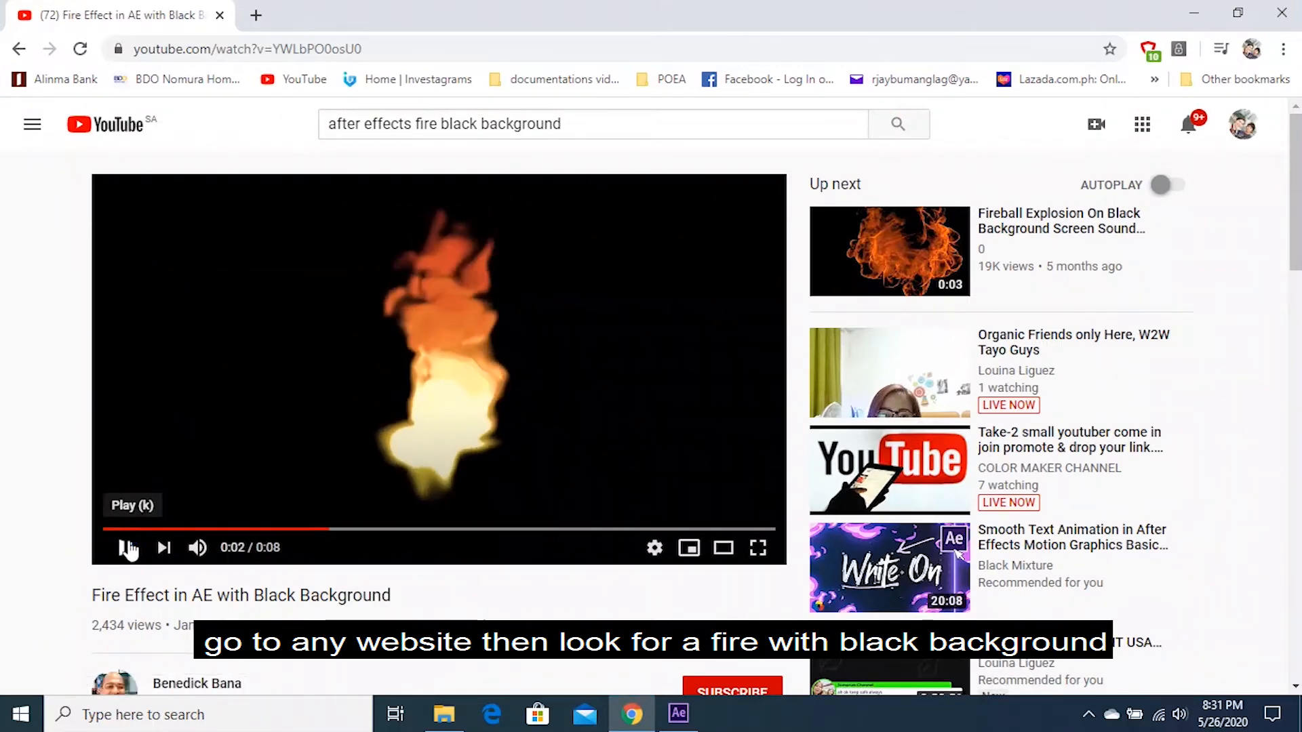
{"action": "scroll", "coordinate": [384, 450], "scroll_direction": "down", "scroll_amount": 8}
{"action": "scroll", "coordinate": [387, 463], "scroll_direction": "up", "scroll_amount": 3}
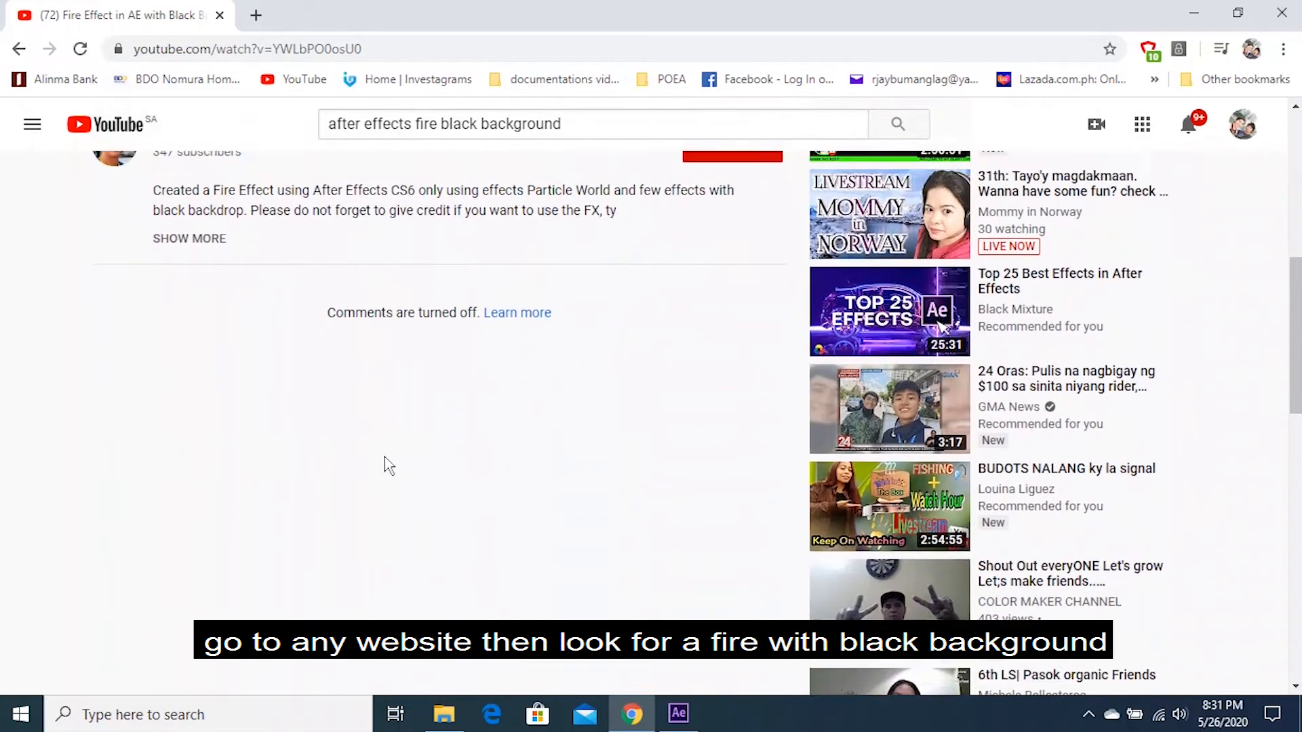
Play the suggested "Fireball Explosion On Black Background Screen Sound Effect" video and browse its related fire clips
{"action": "scroll", "coordinate": [386, 466], "scroll_direction": "up", "scroll_amount": 3}
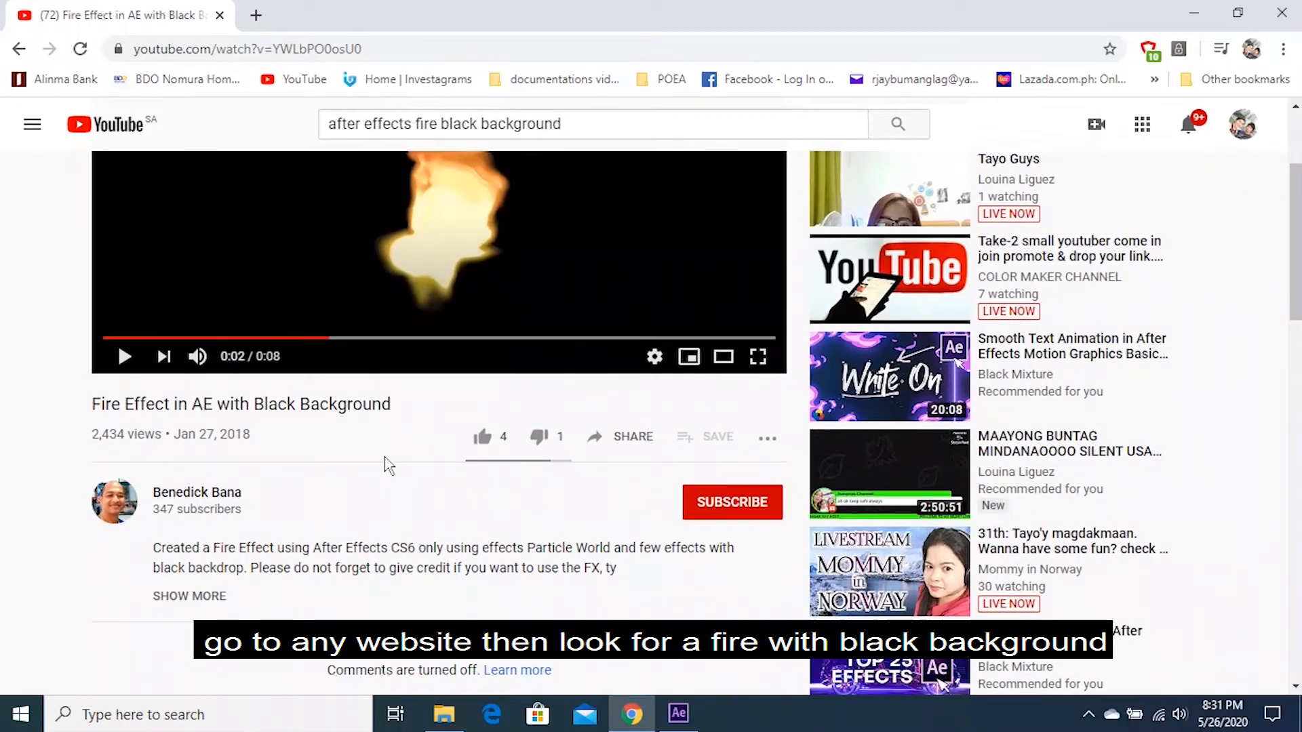
{"action": "scroll", "coordinate": [388, 465], "scroll_direction": "up", "scroll_amount": 3}
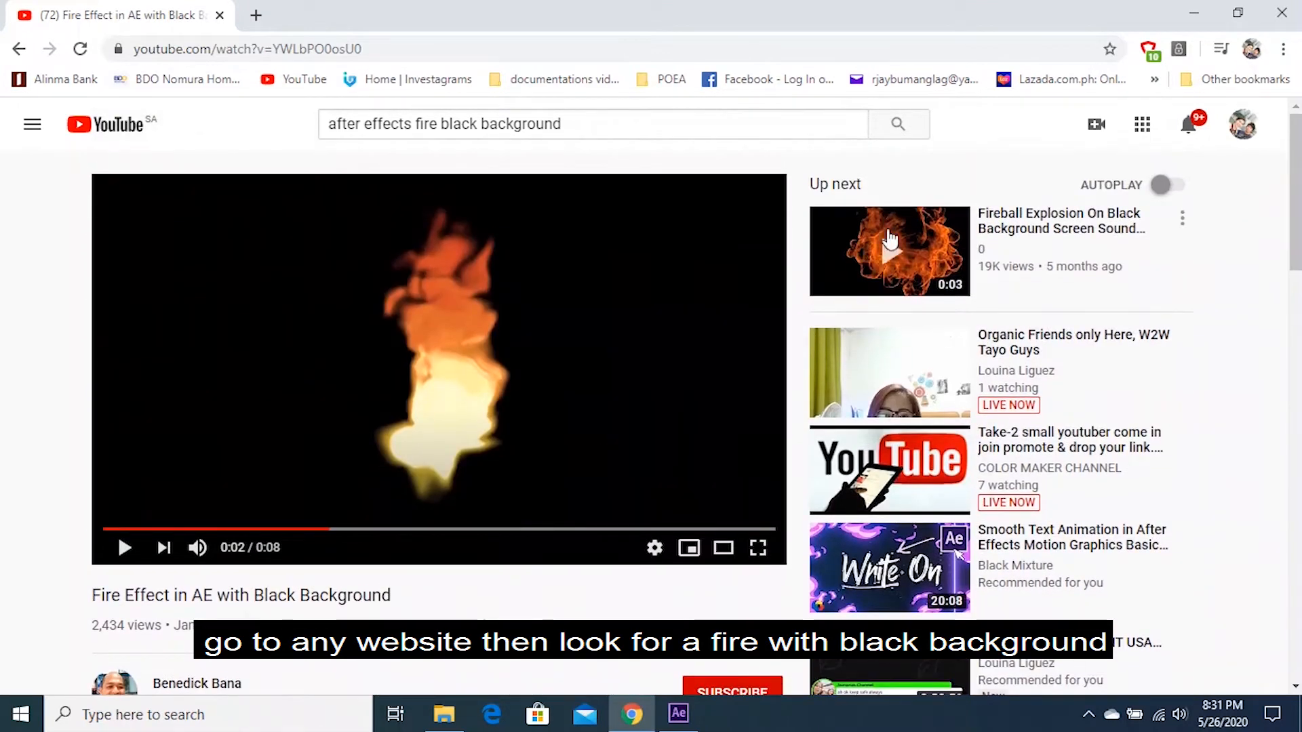
{"action": "left_click", "coordinate": [890, 239]}
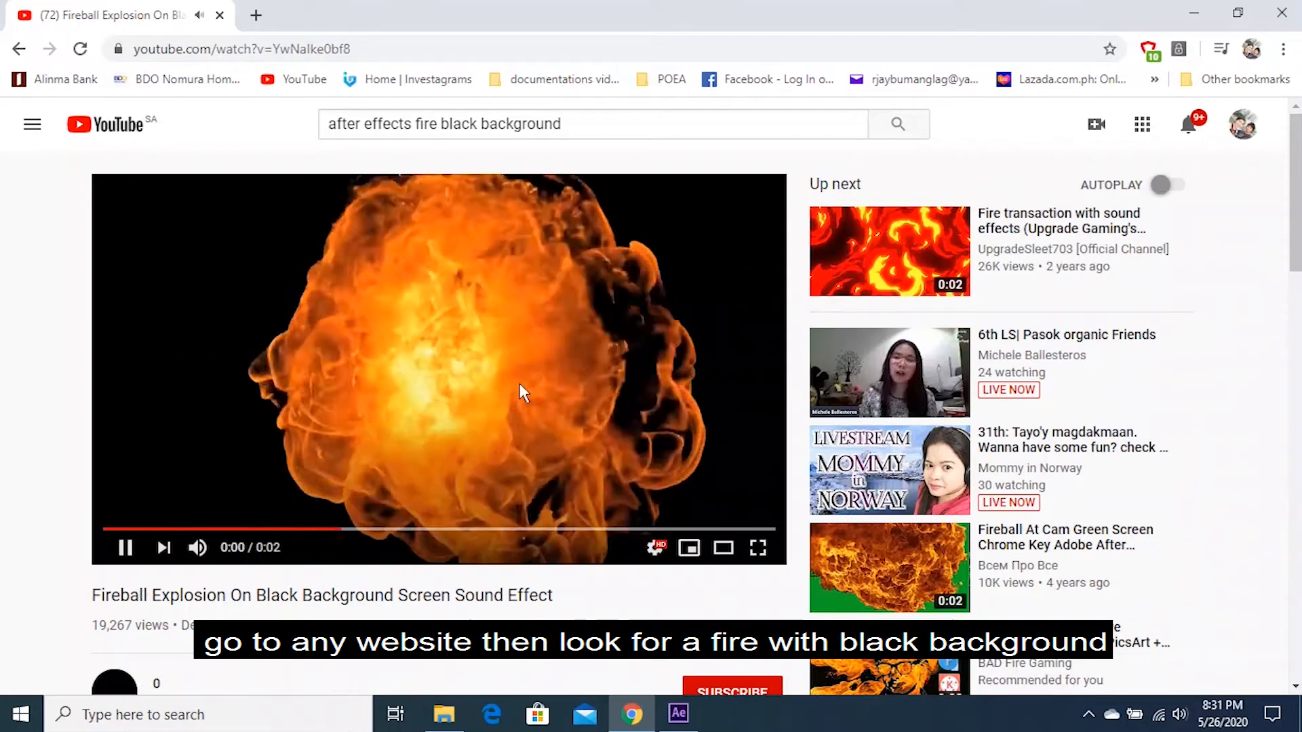
{"action": "scroll", "coordinate": [558, 428], "scroll_direction": "down", "scroll_amount": 1}
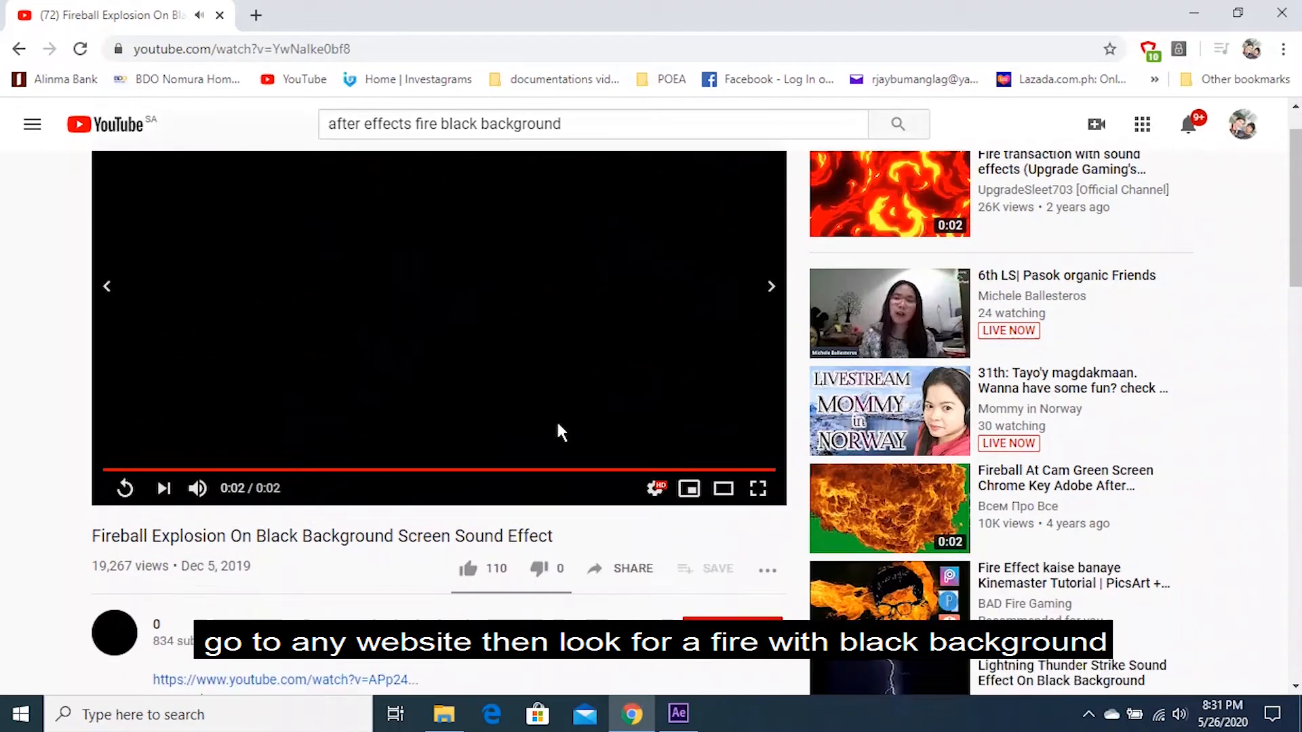
{"action": "scroll", "coordinate": [557, 427], "scroll_direction": "down", "scroll_amount": 8}
{"action": "scroll", "coordinate": [692, 512], "scroll_direction": "down", "scroll_amount": 5}
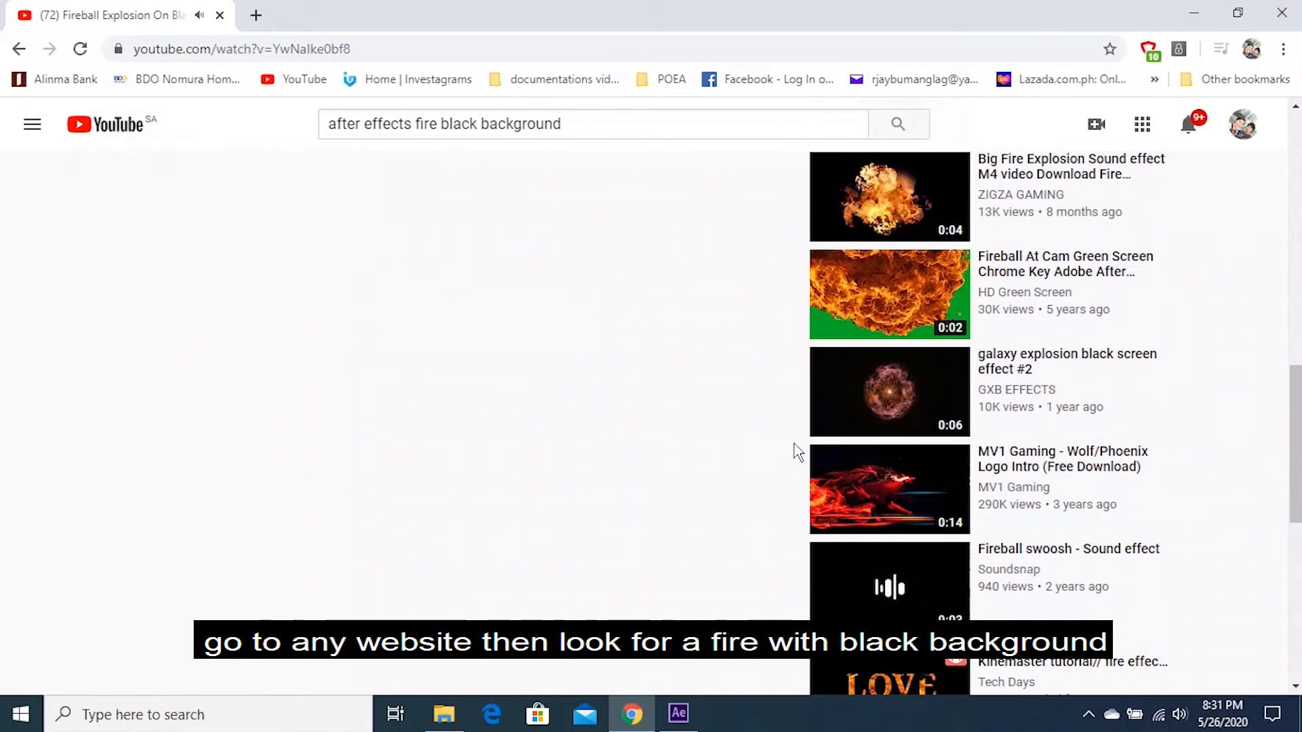
{"action": "scroll", "coordinate": [820, 423], "scroll_direction": "down", "scroll_amount": 11}
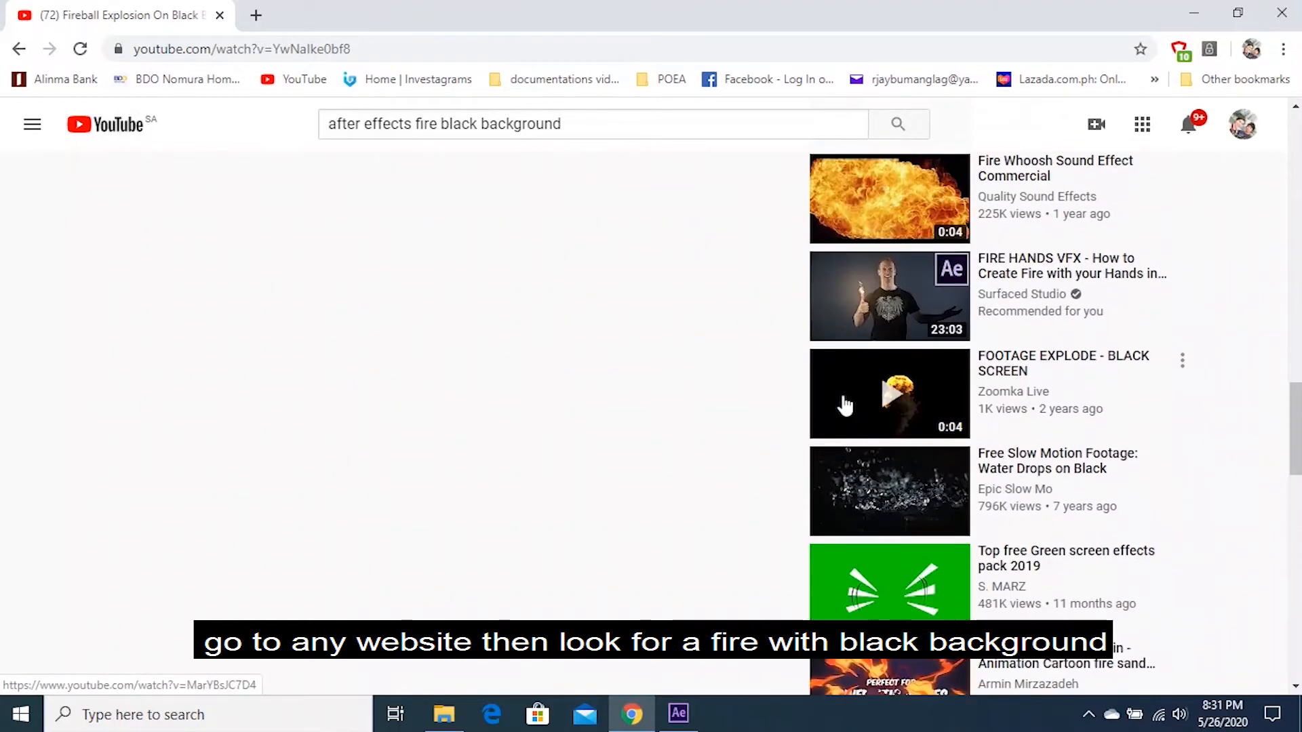
{"action": "scroll", "coordinate": [712, 499], "scroll_direction": "down", "scroll_amount": 4}
{"action": "scroll", "coordinate": [613, 500], "scroll_direction": "up", "scroll_amount": 15}
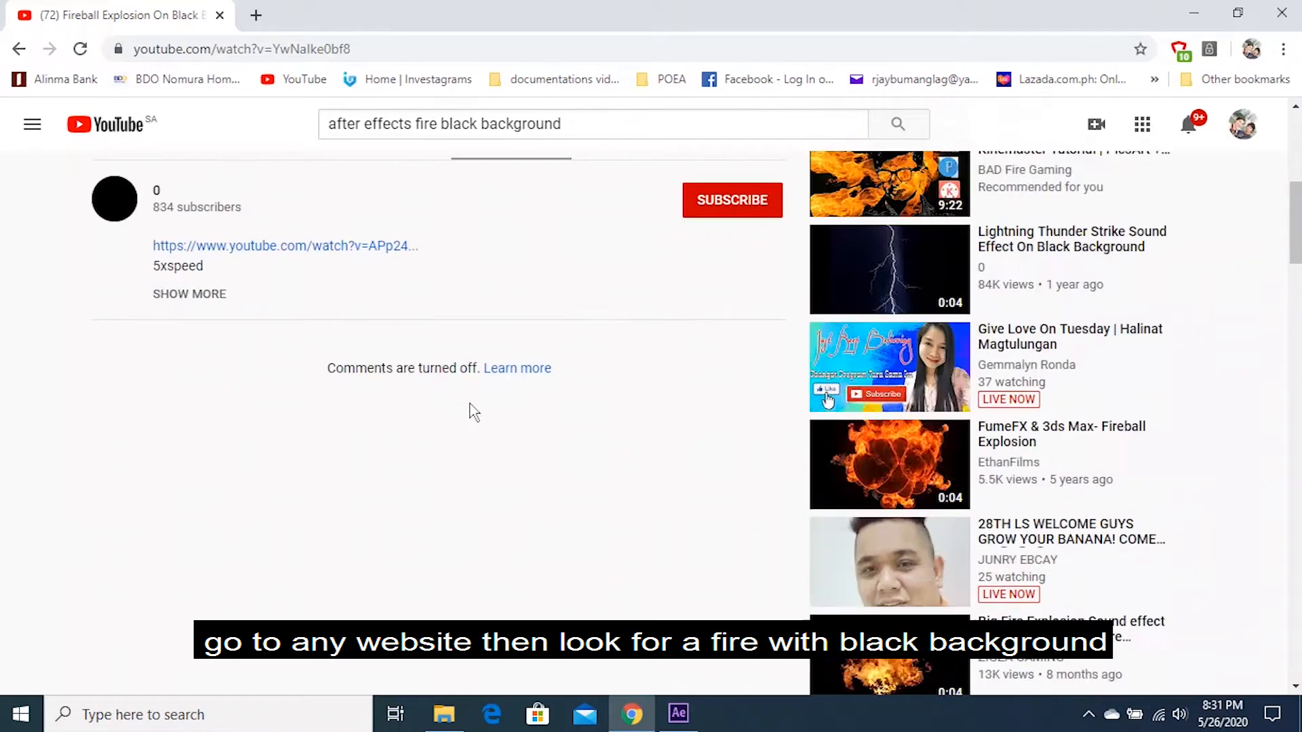
{"action": "scroll", "coordinate": [473, 411], "scroll_direction": "up", "scroll_amount": 7}
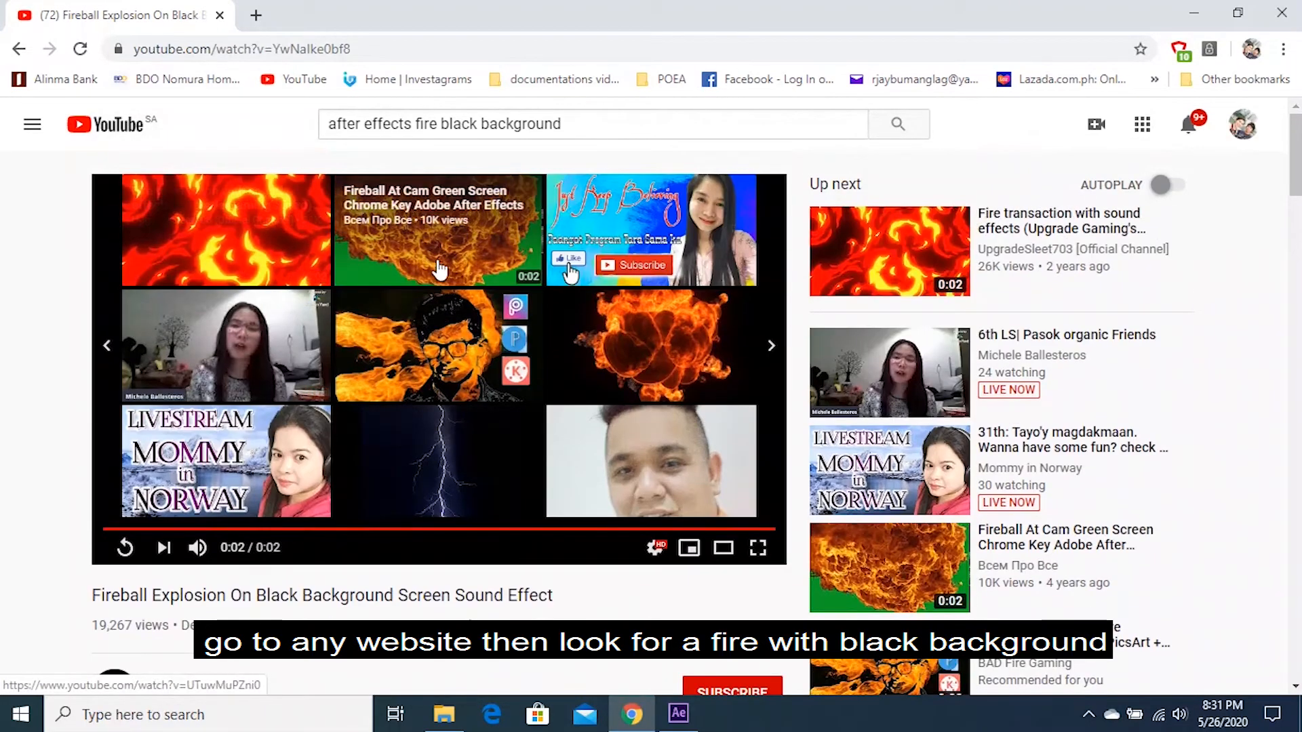
Open the "FumeFX & 3ds Max- Fireball Explosion" video, pause it and copy its web address
{"action": "left_click", "coordinate": [644, 359]}
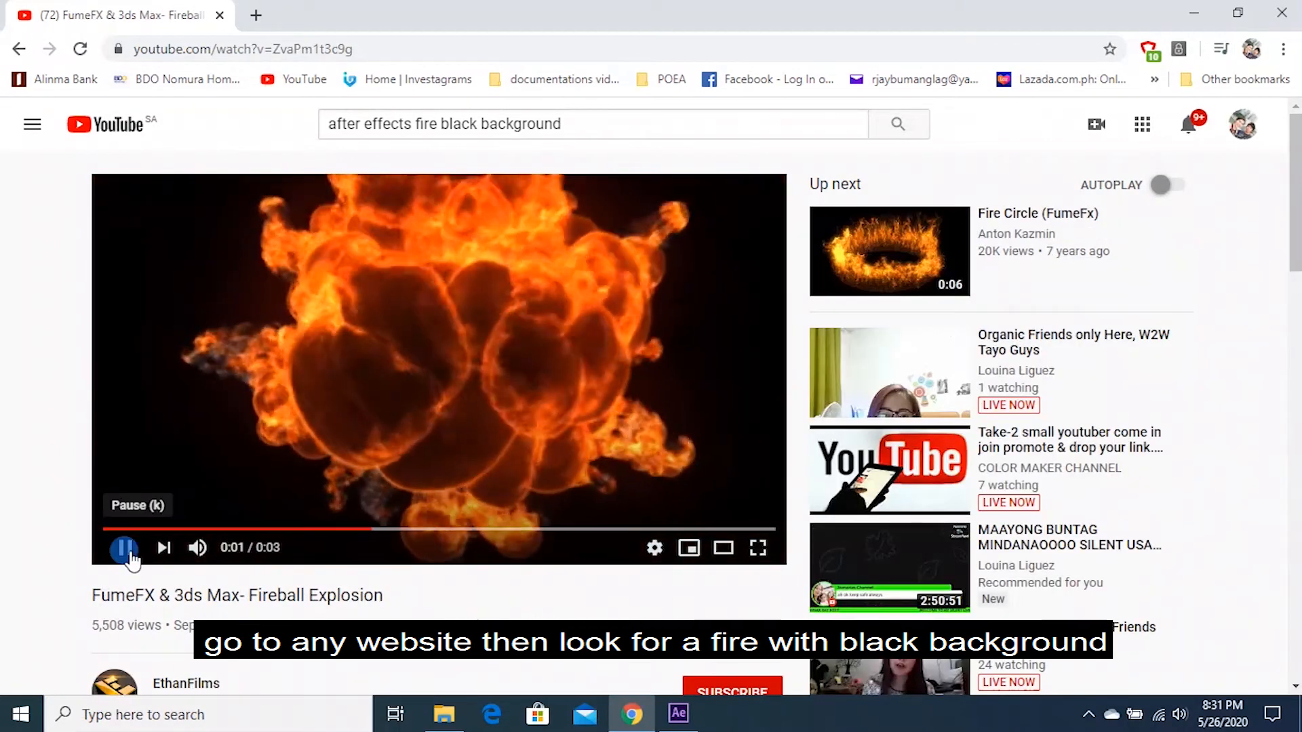
{"action": "left_click", "coordinate": [125, 545]}
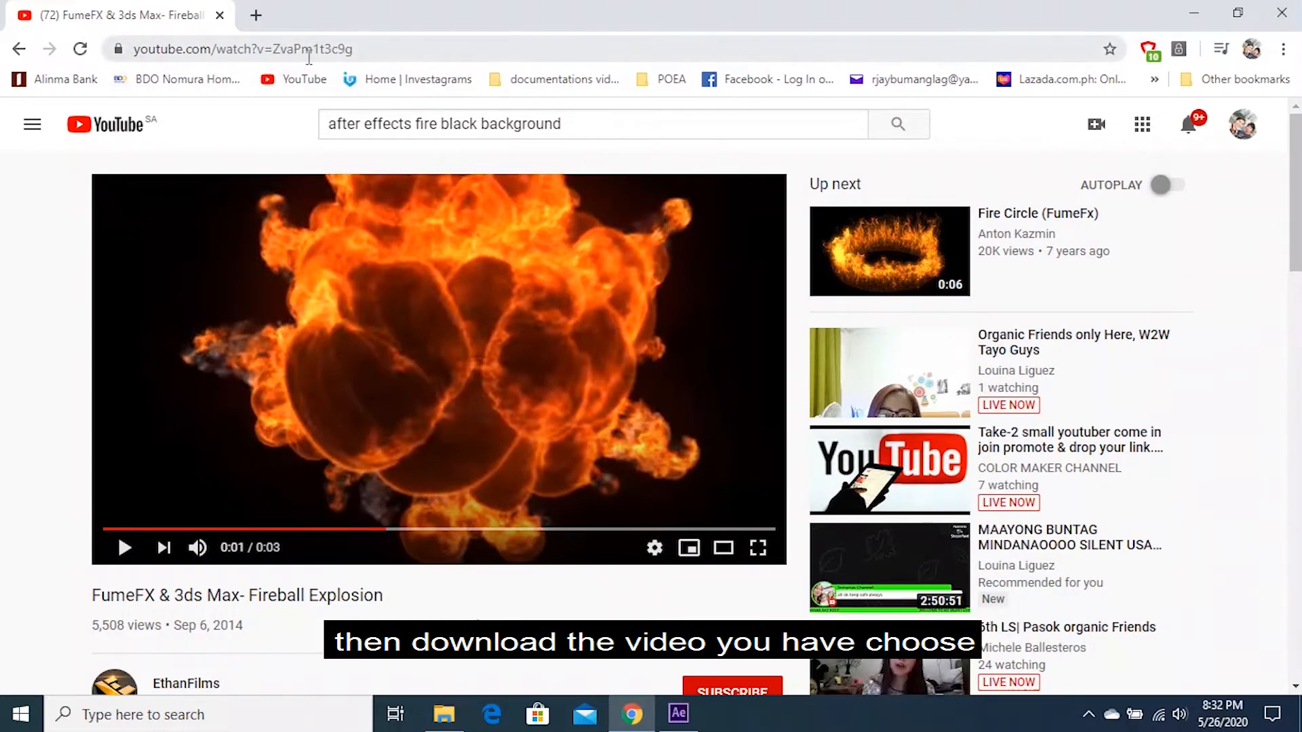
{"action": "left_click", "coordinate": [375, 49]}
{"action": "right_click", "coordinate": [375, 50]}
{"action": "left_click", "coordinate": [431, 180]}
Open the bookmarked Youtube Video Download site in a new browser tab
{"action": "left_click", "coordinate": [256, 16]}
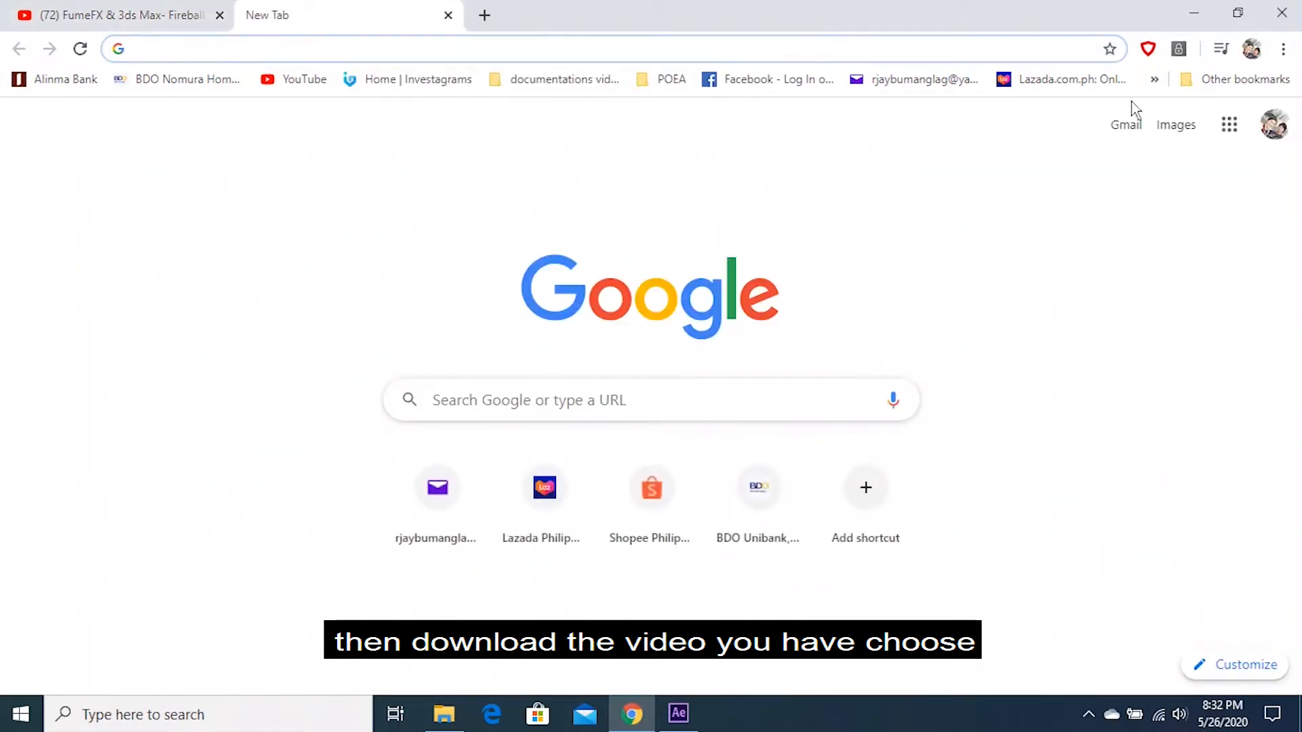
{"action": "left_click", "coordinate": [1154, 79]}
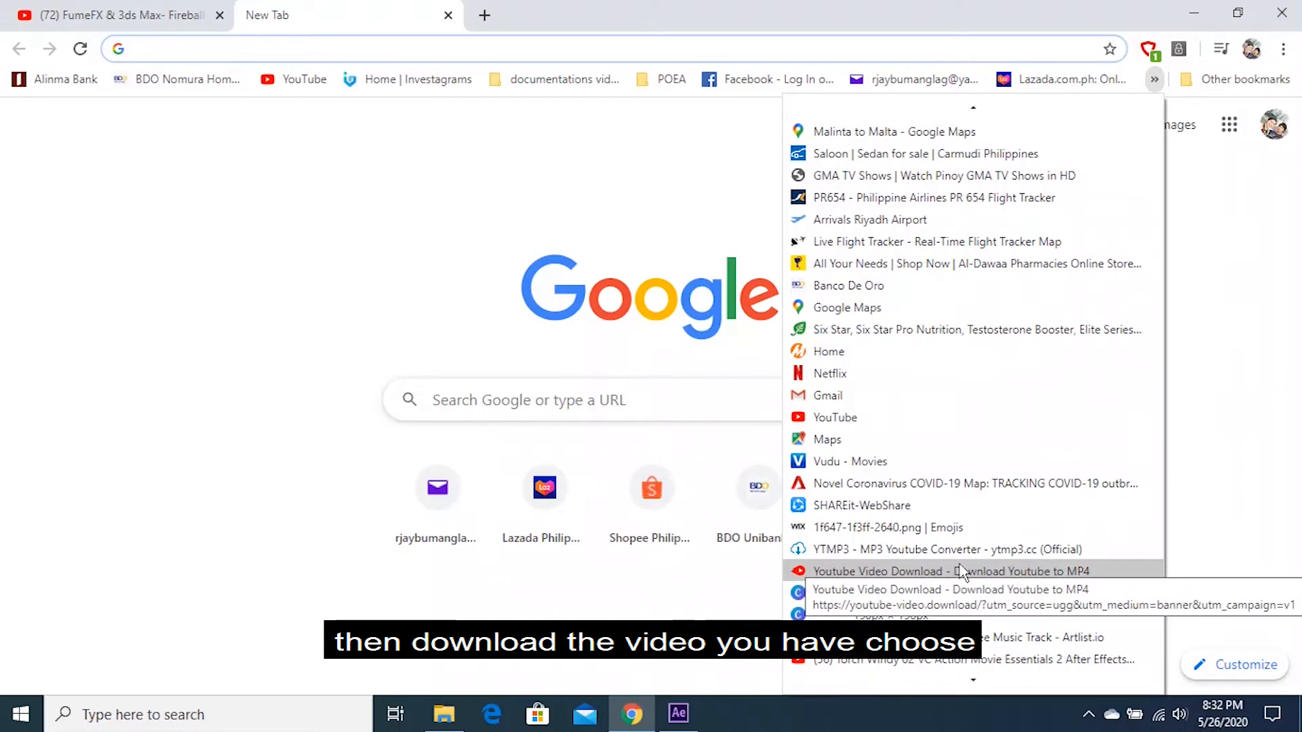
{"action": "left_click", "coordinate": [961, 572]}
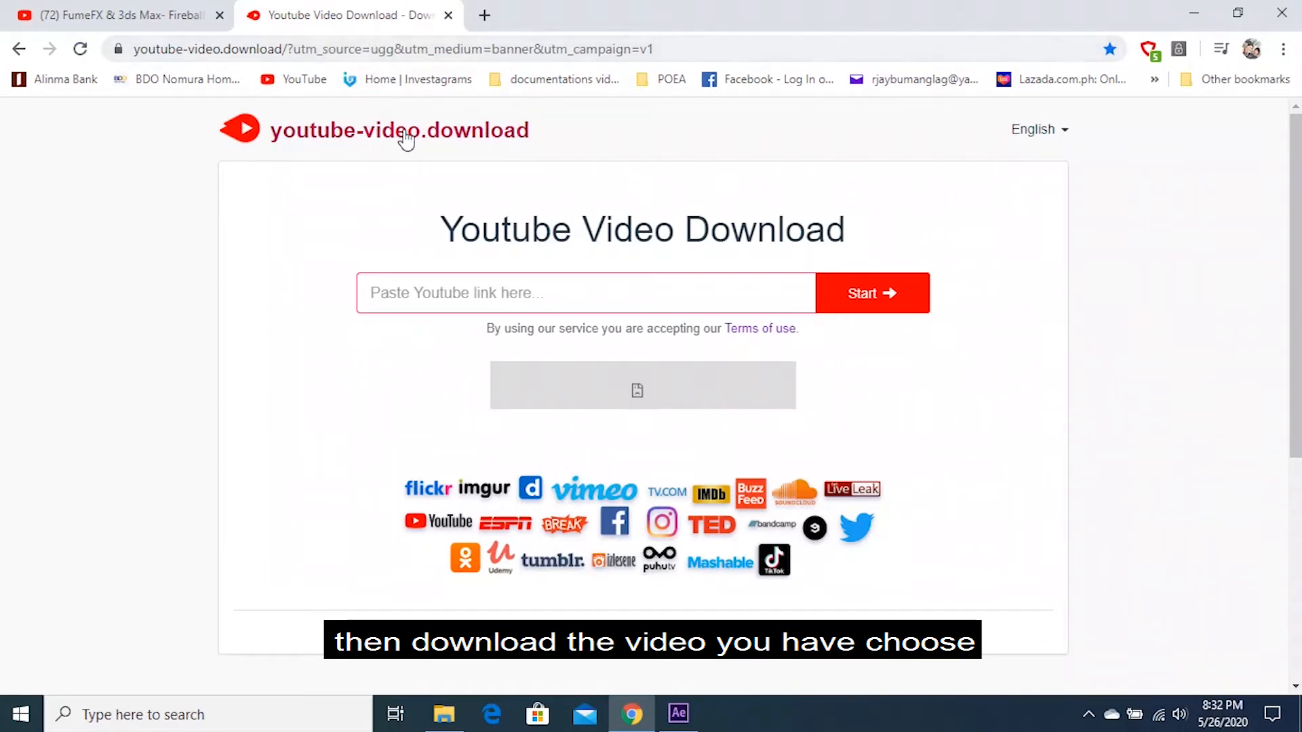
Submit the copied YouTube link to the download site and open the 360p mp4 version of the fireball video
{"action": "right_click", "coordinate": [465, 292]}
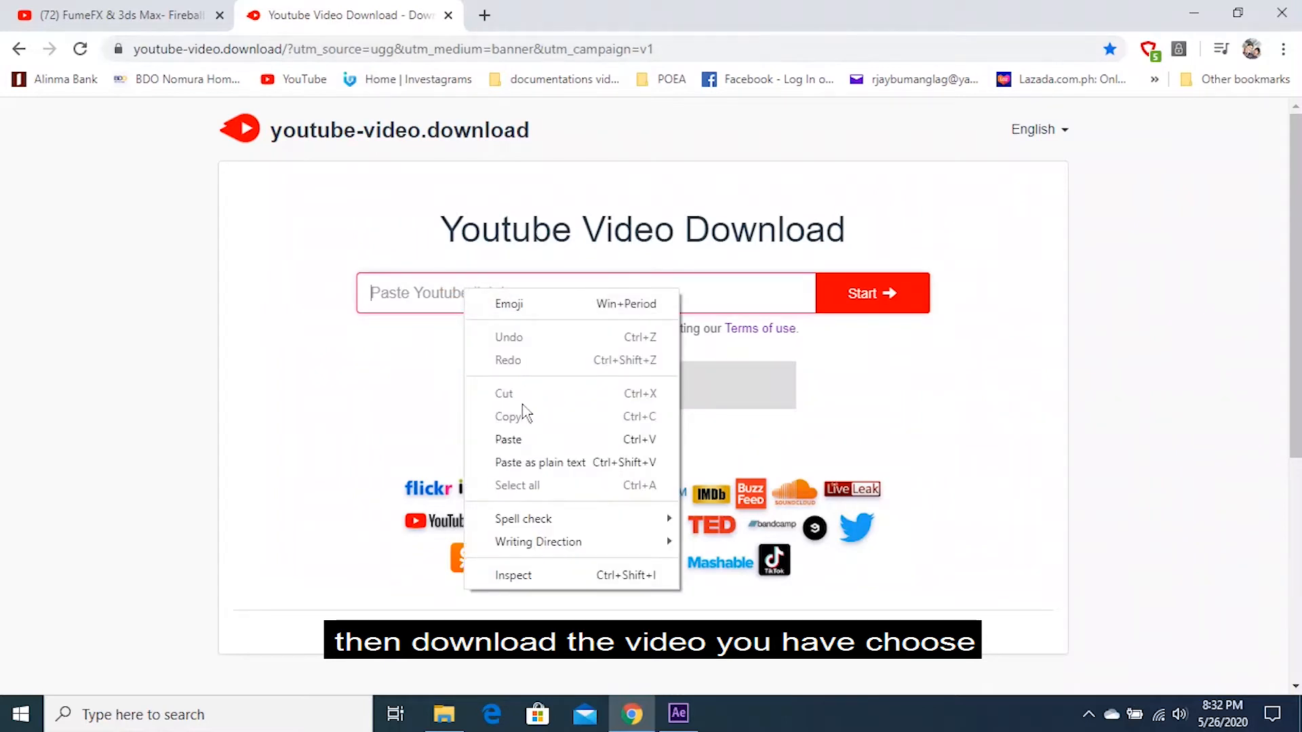
{"action": "left_click", "coordinate": [510, 439]}
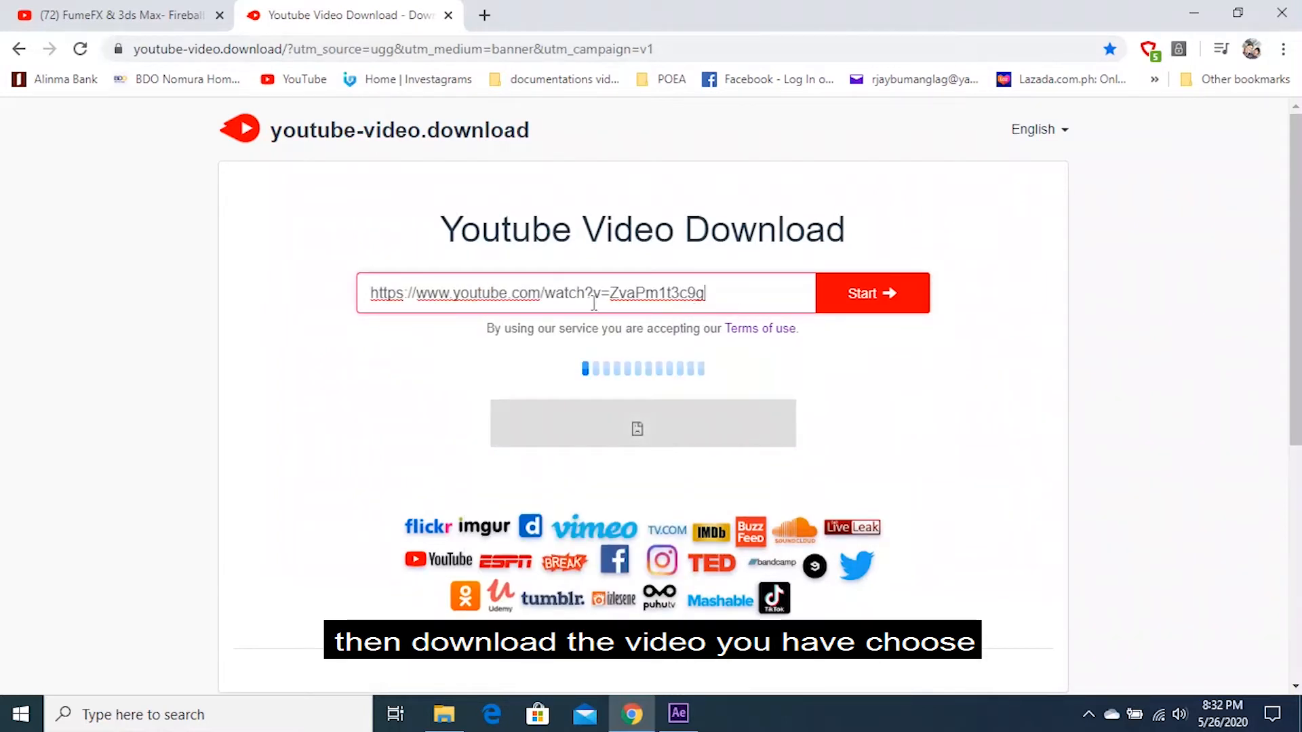
{"action": "left_click", "coordinate": [860, 297]}
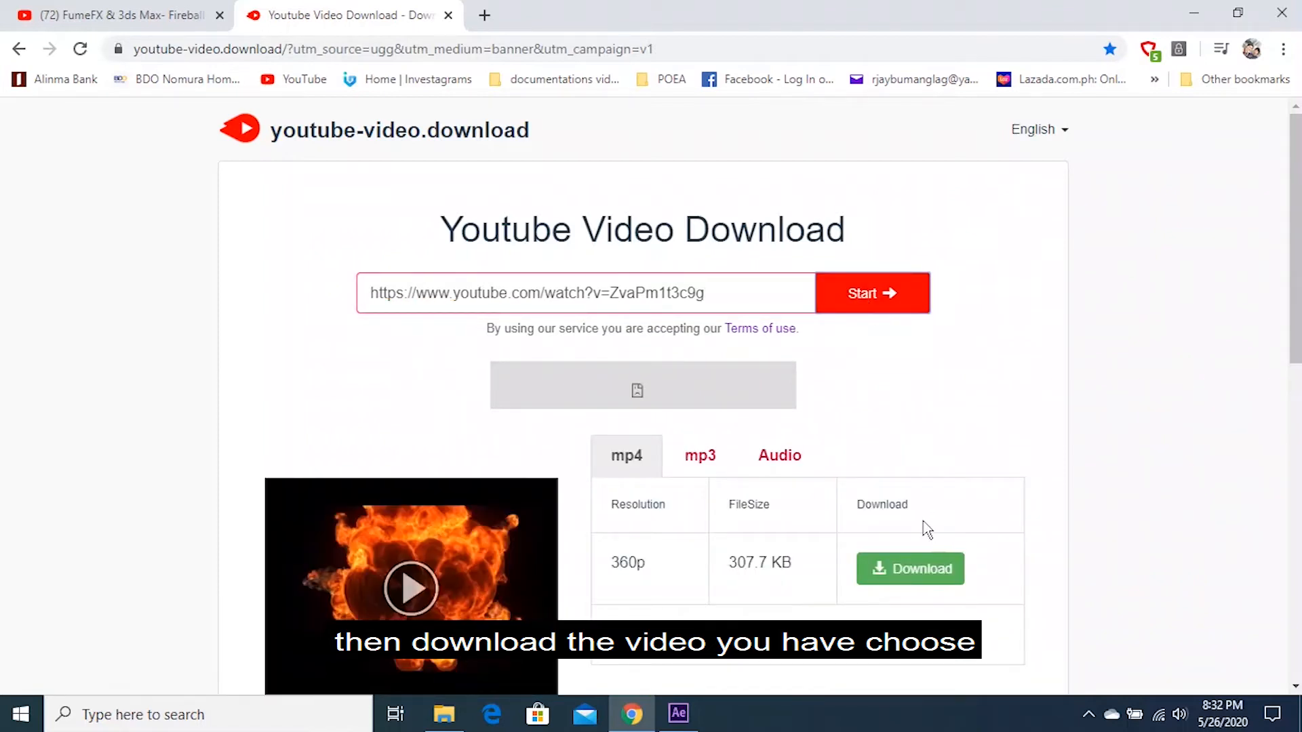
{"action": "left_click", "coordinate": [897, 569]}
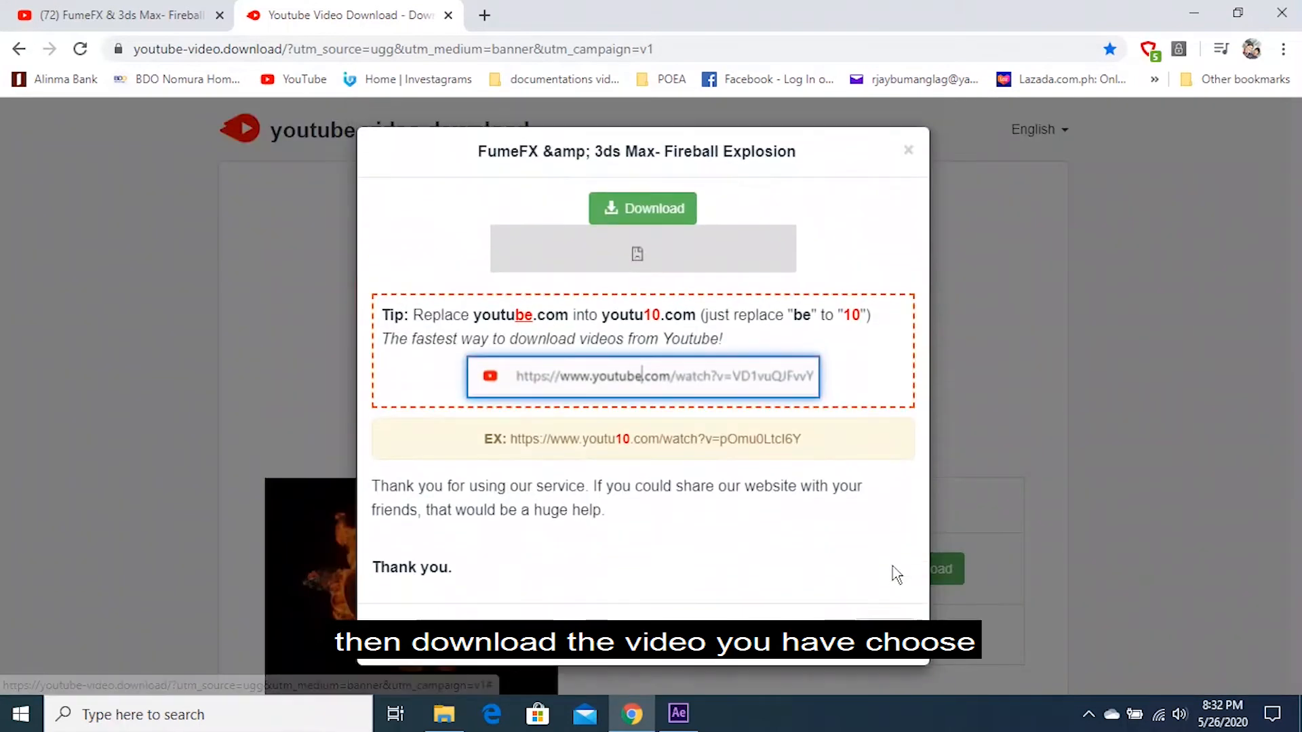
{"action": "left_click", "coordinate": [646, 211]}
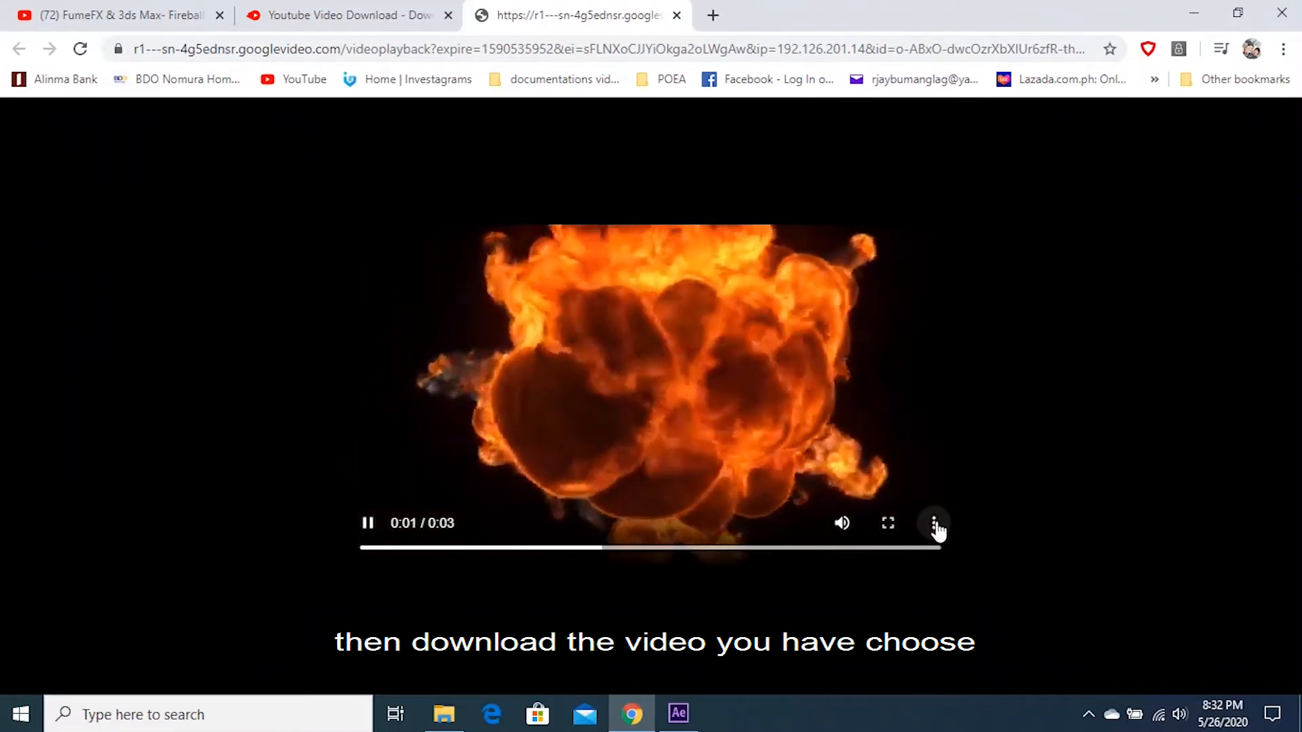
Download the fireball video and save it as videoplayback in the Videos folder
{"action": "left_click", "coordinate": [933, 522]}
{"action": "left_click", "coordinate": [835, 472]}
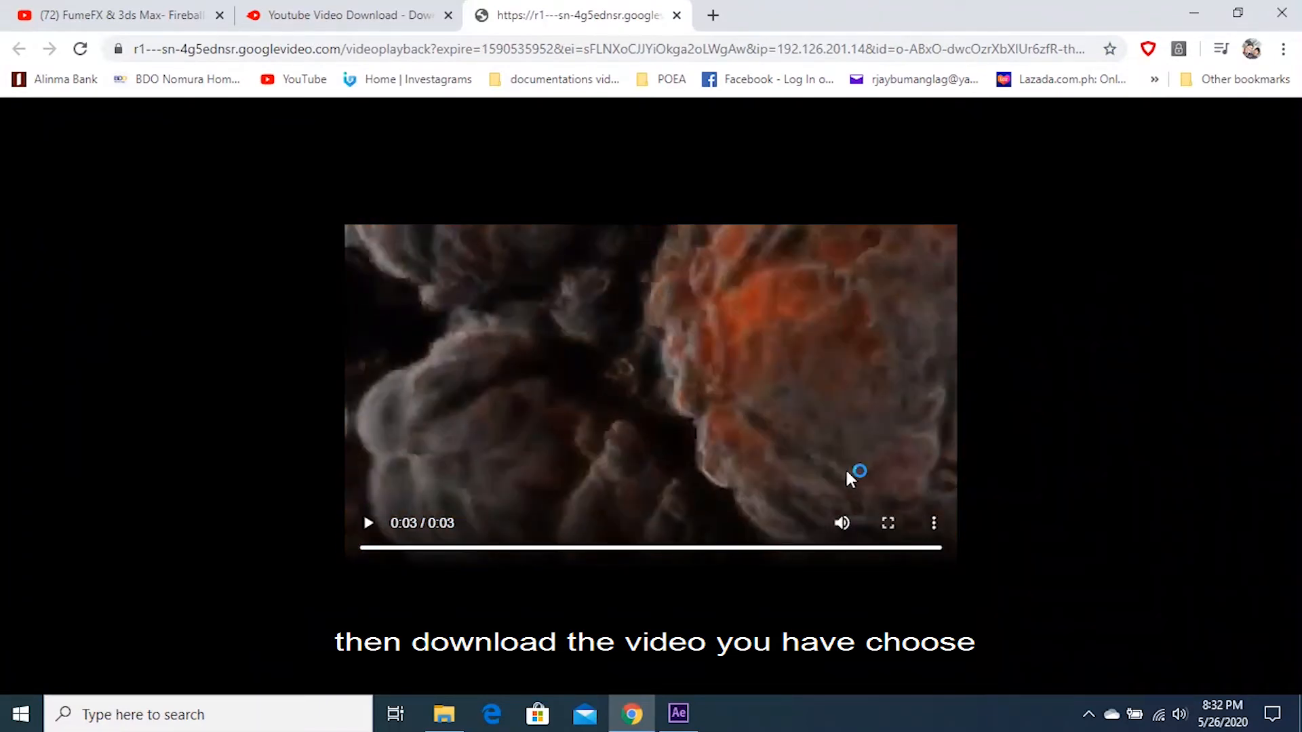
{"action": "left_click", "coordinate": [93, 278]}
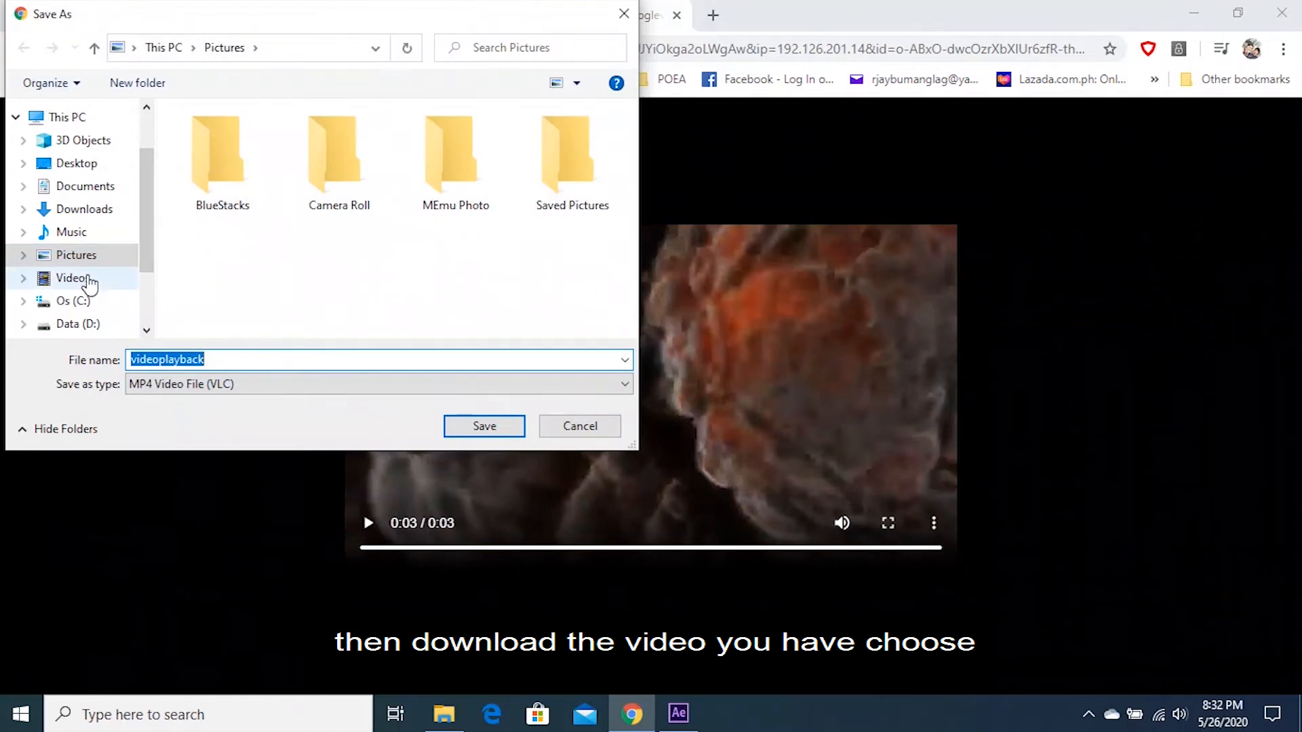
{"action": "left_click", "coordinate": [467, 428]}
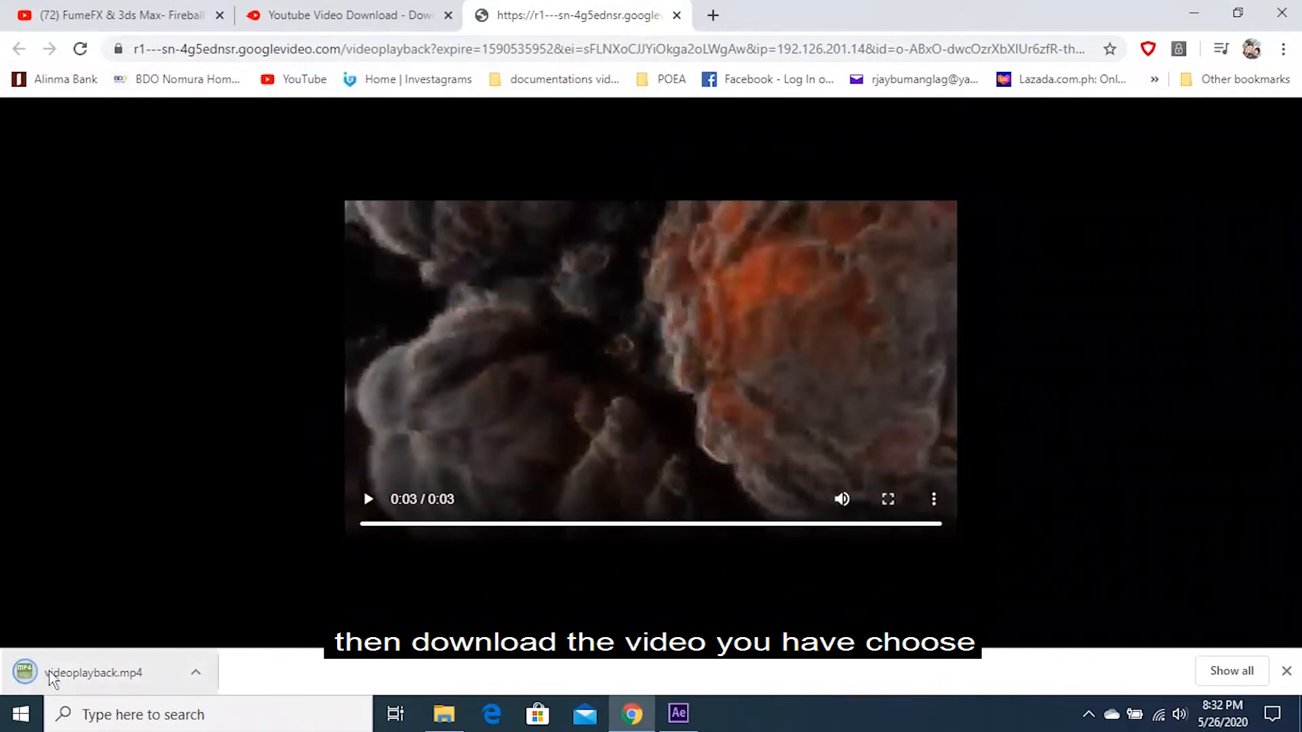
Minimize Chrome, switch to File Explorer and look through the Videos folder and New folder (3) for fire footage
{"action": "left_click", "coordinate": [1194, 13]}
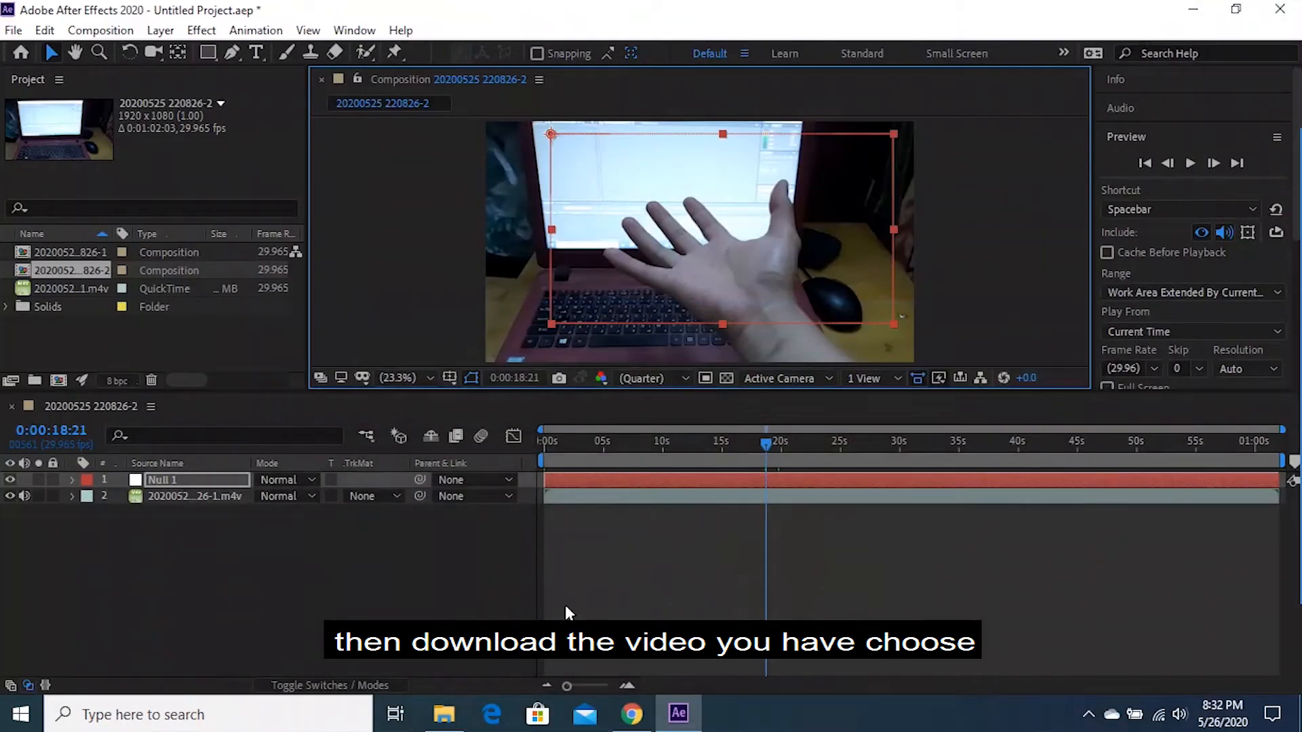
{"action": "left_click", "coordinate": [461, 719]}
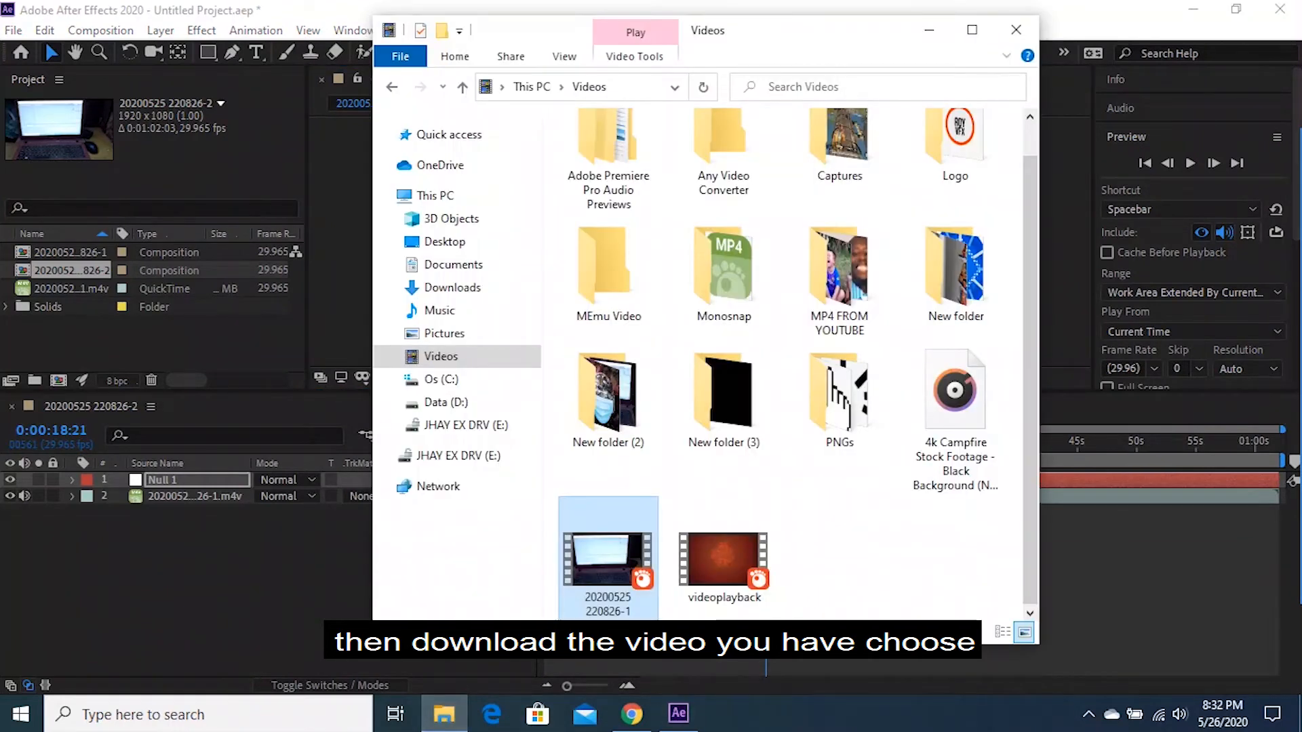
{"action": "double_click", "coordinate": [746, 414]}
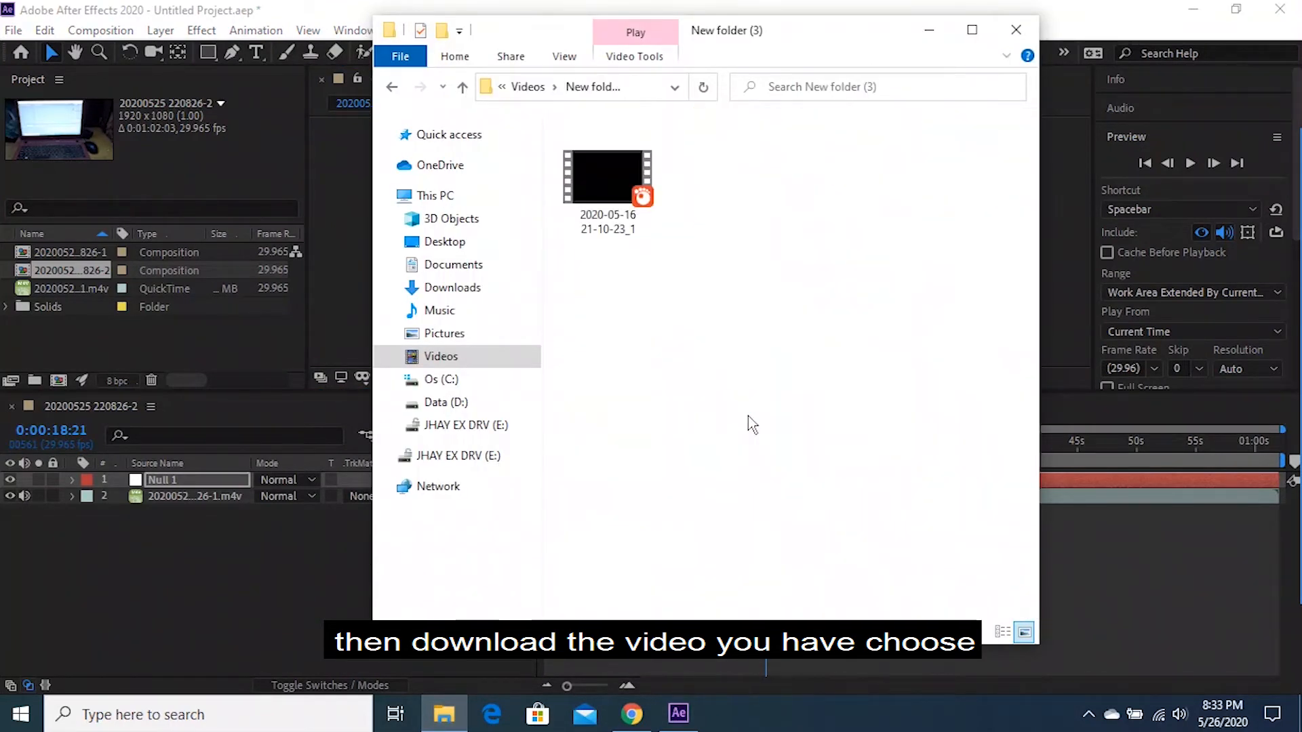
{"action": "left_click", "coordinate": [391, 86]}
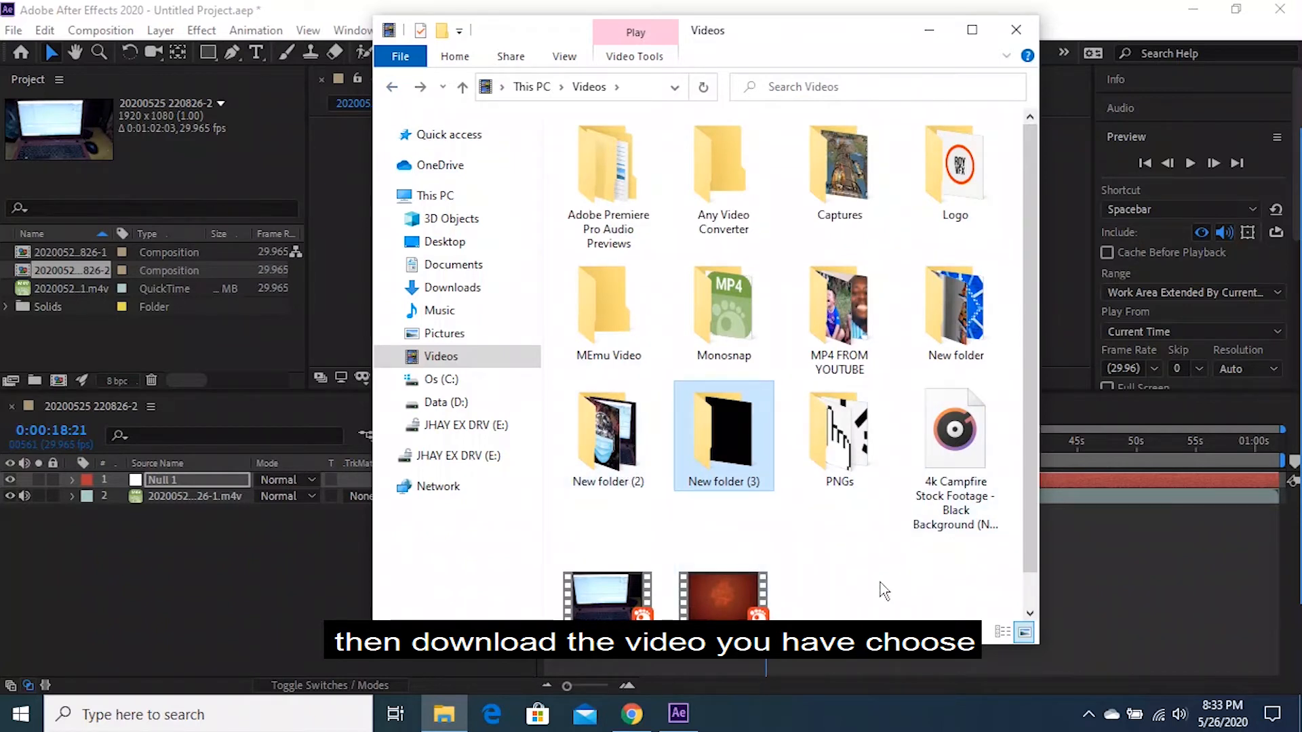
{"action": "scroll", "coordinate": [880, 583], "scroll_direction": "down", "scroll_amount": 1}
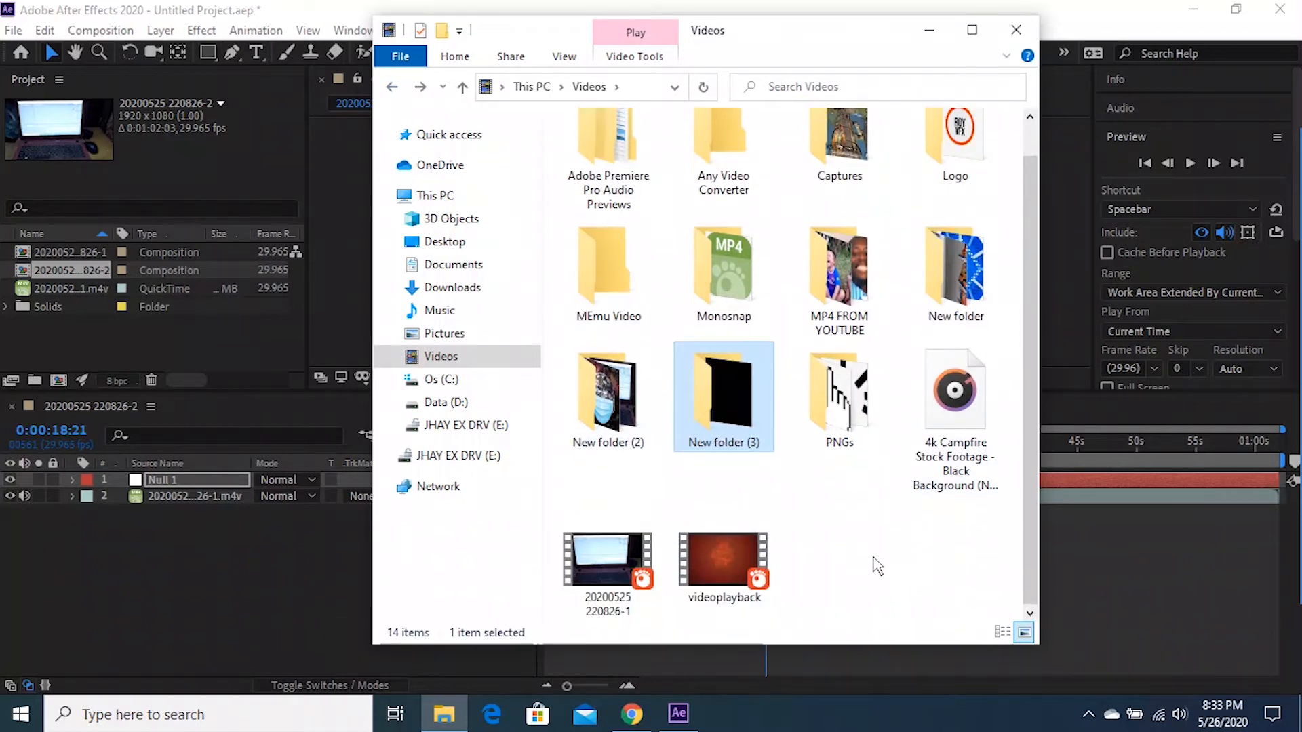
Import the videoplayback (1) and Torch Windy 02 fire clips from New folder (2) into the After Effects project
{"action": "double_click", "coordinate": [628, 401]}
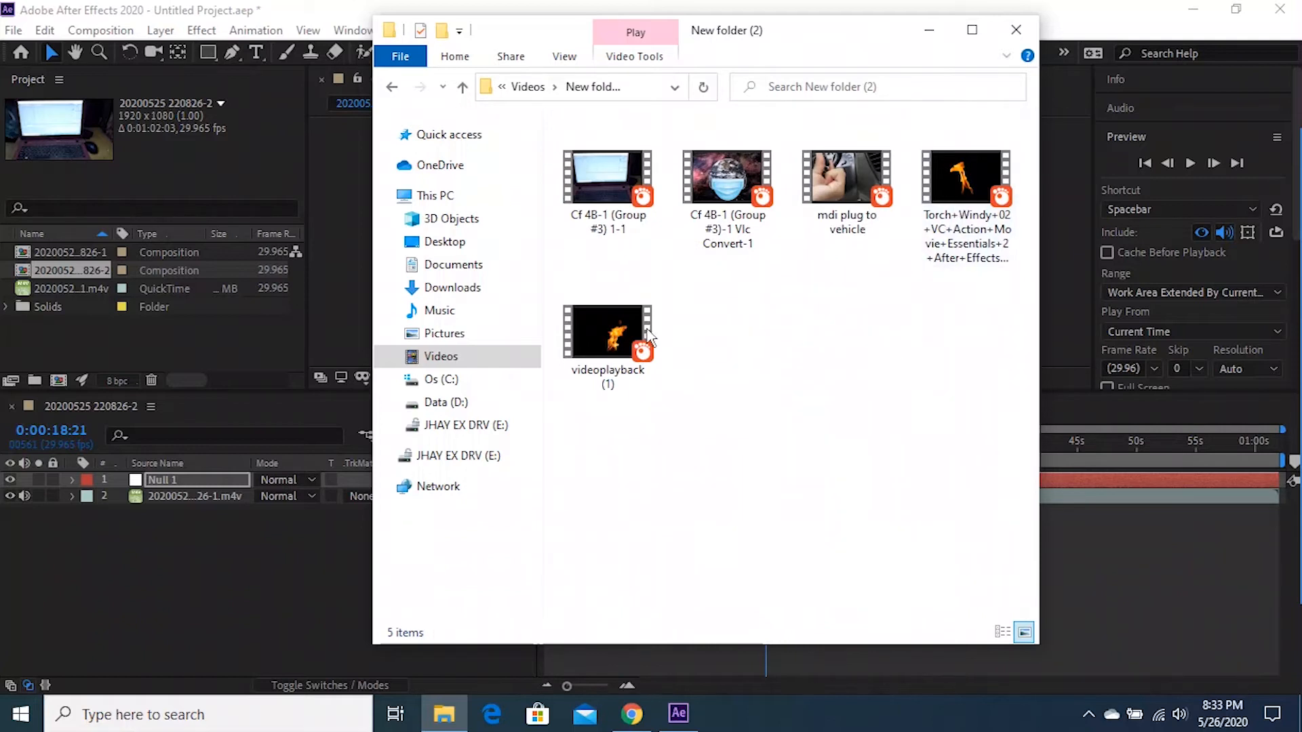
{"action": "left_click", "coordinate": [620, 349]}
{"action": "left_click_drag", "start_coordinate": [619, 349], "coordinate": [93, 338]}
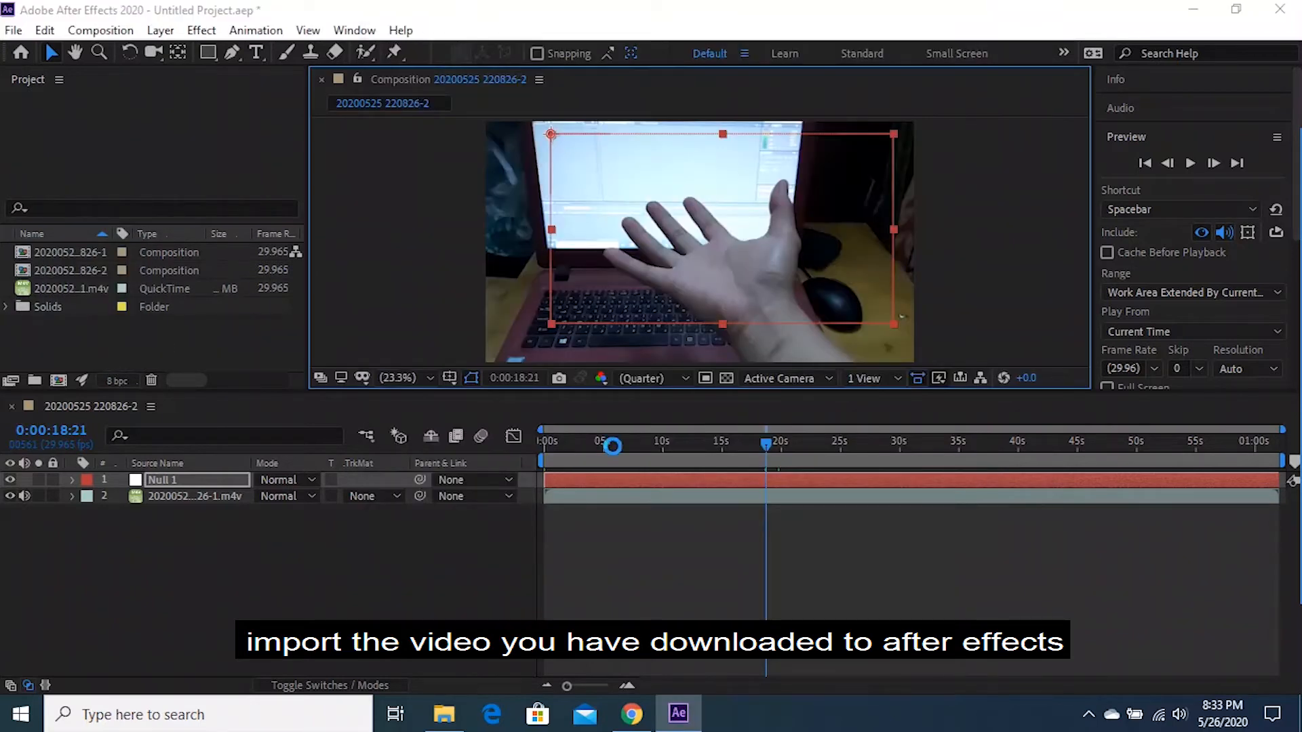
{"action": "left_click", "coordinate": [458, 717]}
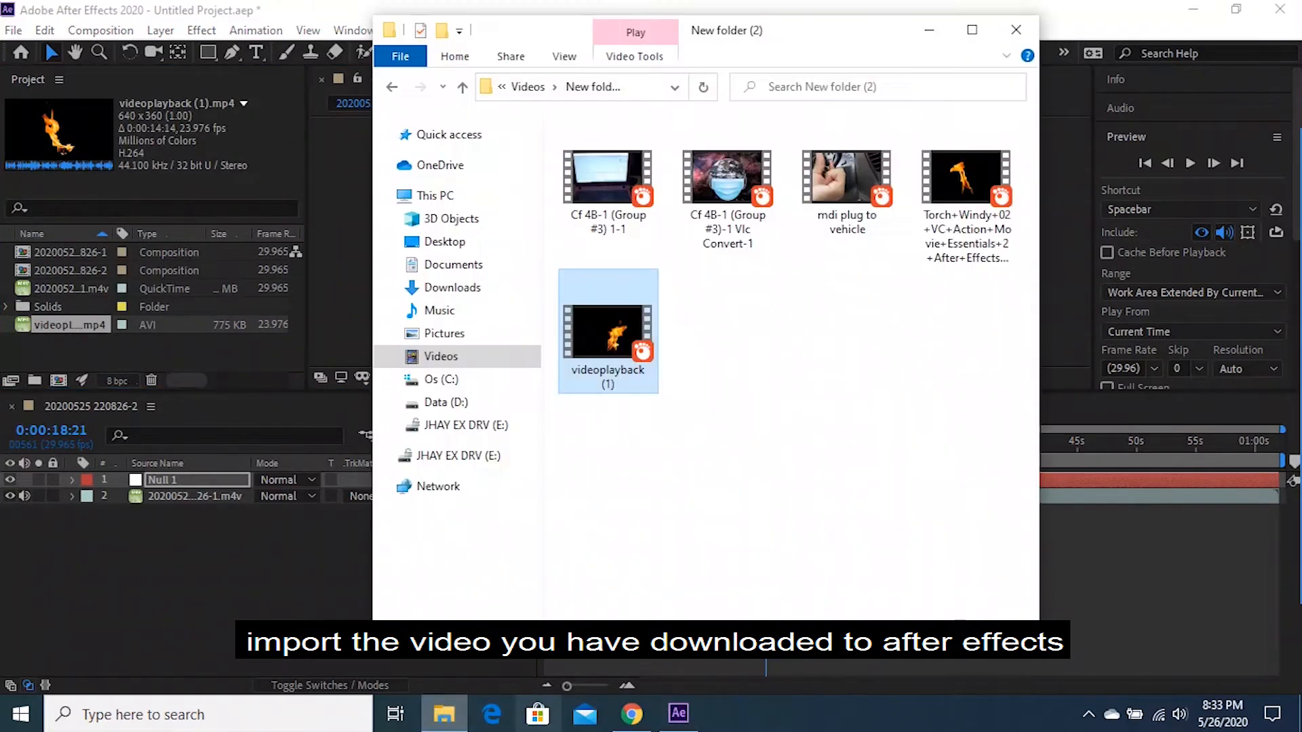
{"action": "left_click_drag", "start_coordinate": [971, 197], "coordinate": [83, 346]}
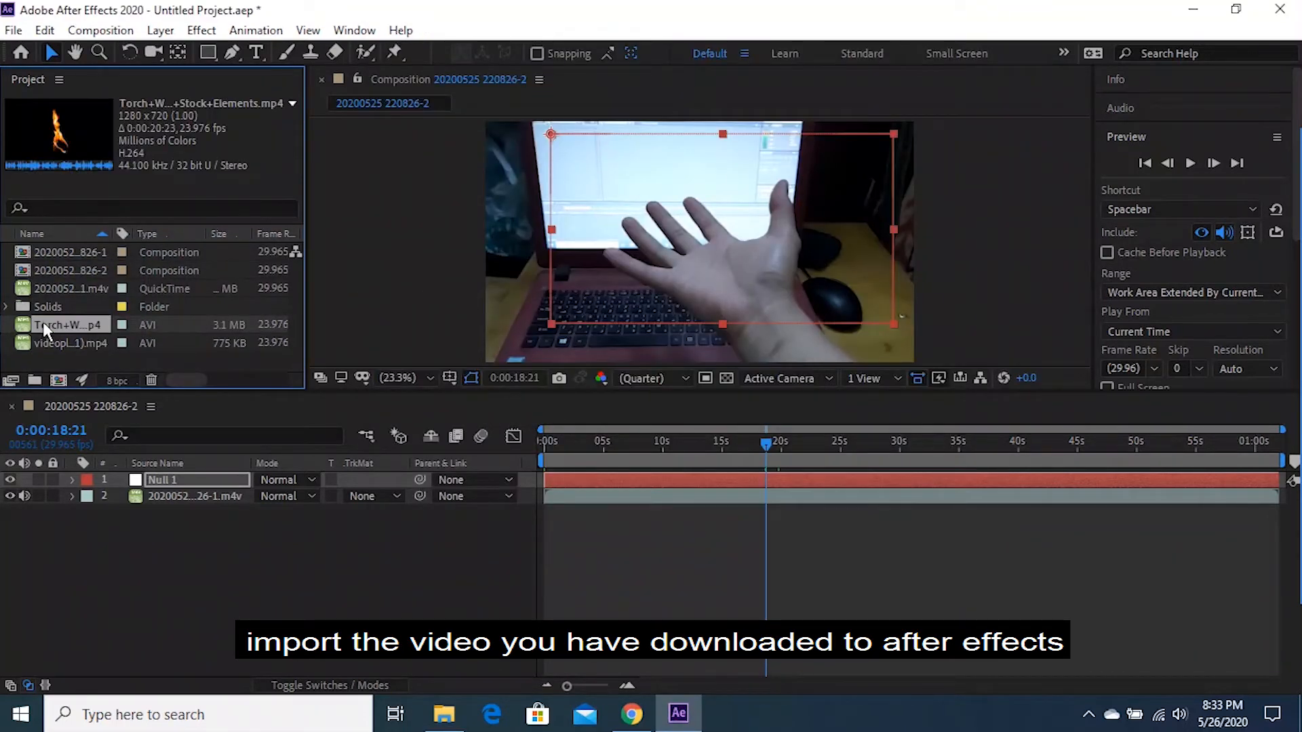
Add the Torch Windy clip as a layer above Null 1 and go to 0:00:15:05
{"action": "left_click_drag", "start_coordinate": [48, 330], "coordinate": [199, 476]}
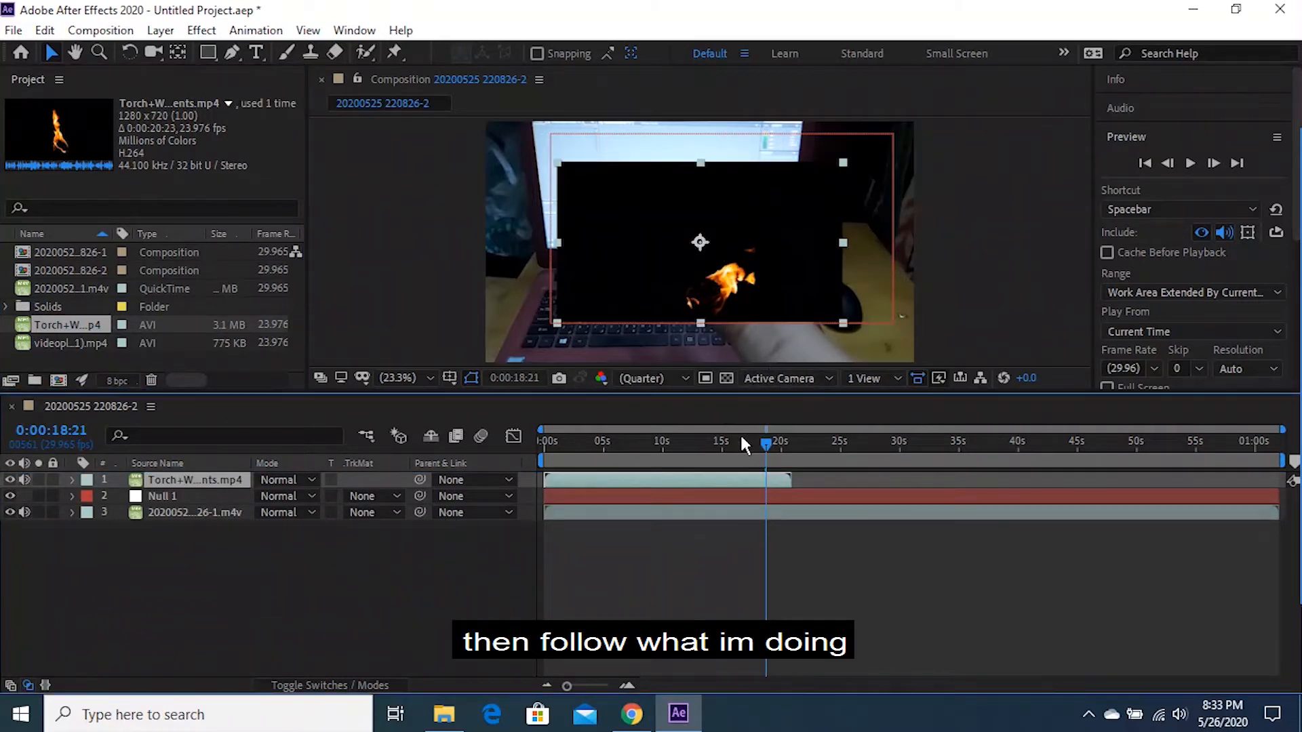
{"action": "left_click_drag", "start_coordinate": [763, 442], "coordinate": [723, 445]}
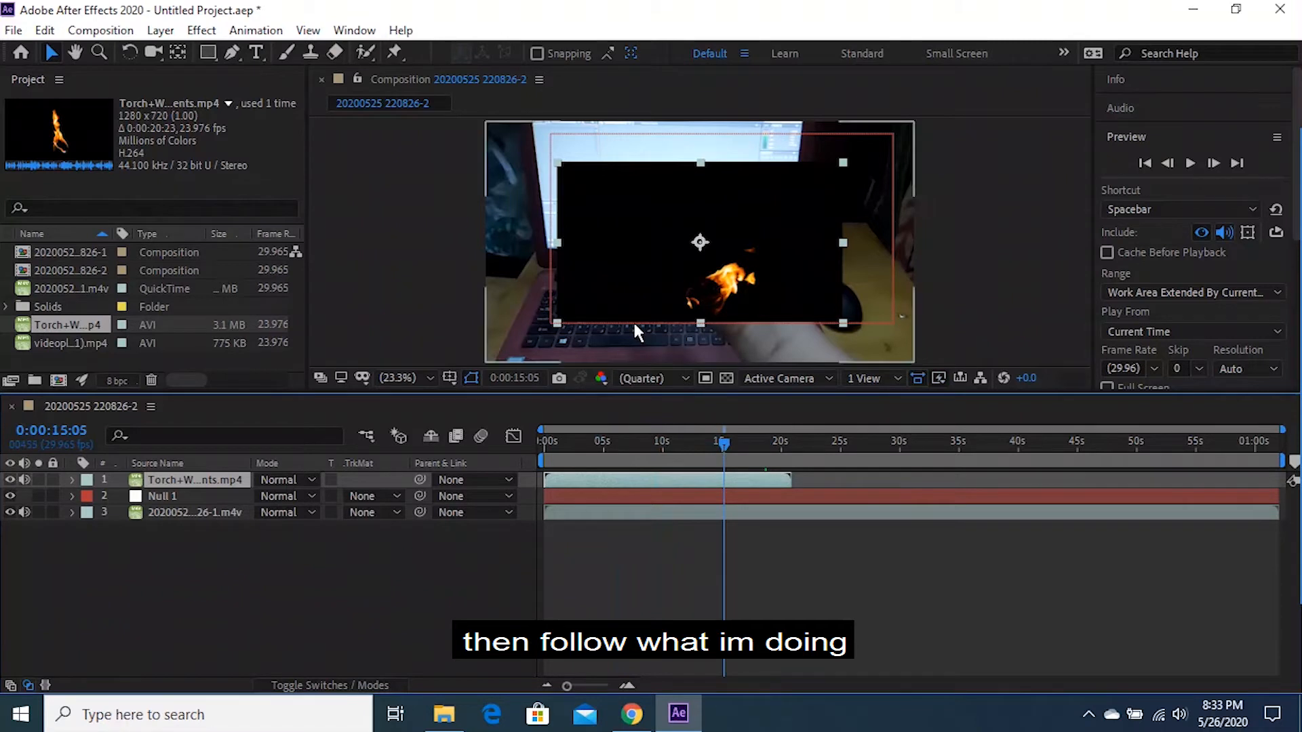
Set the blending mode of the Torch Windy layer to Screen
{"action": "left_click", "coordinate": [329, 678]}
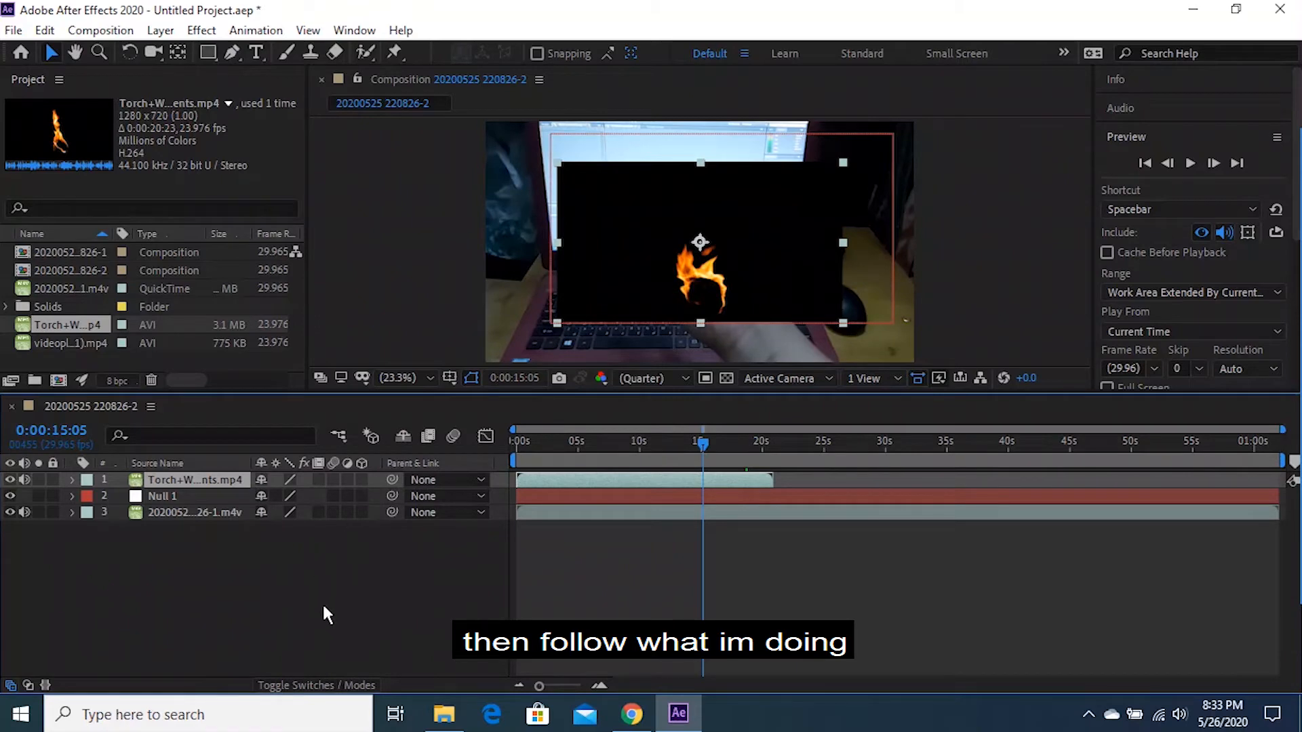
{"action": "left_click", "coordinate": [321, 682]}
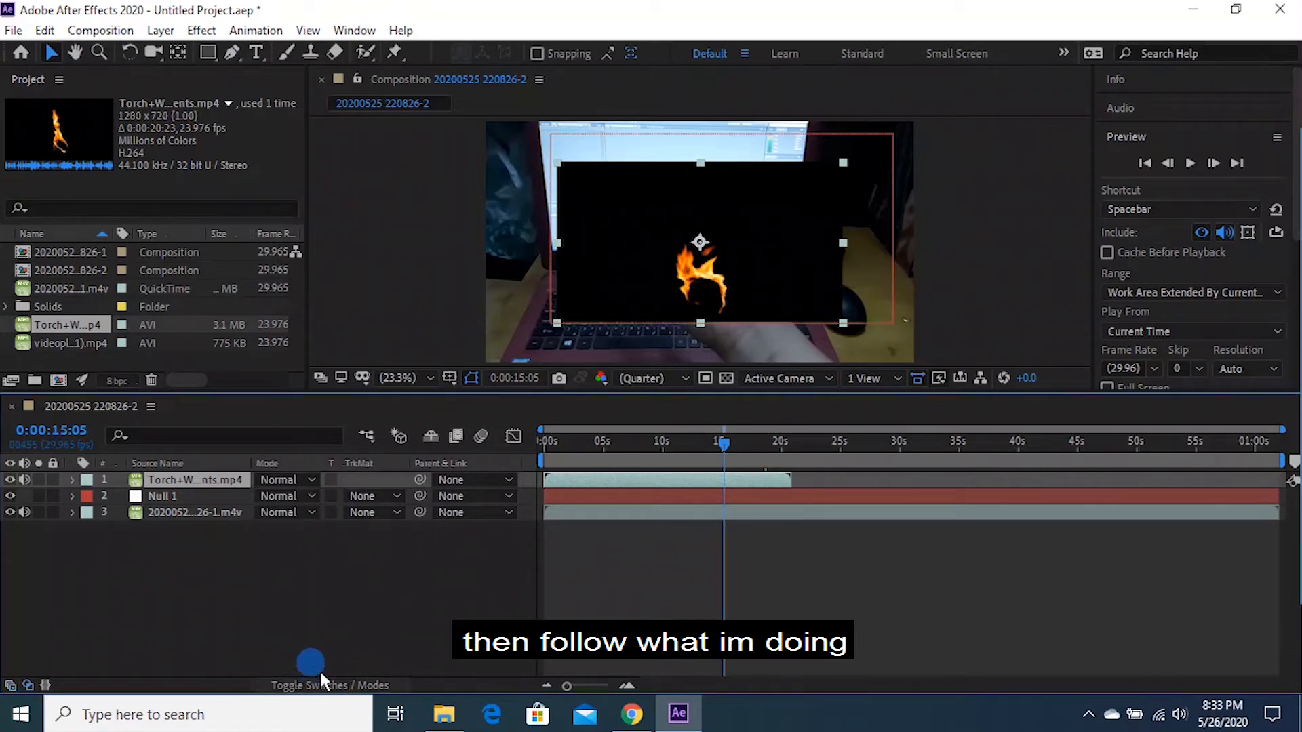
{"action": "left_click", "coordinate": [306, 482]}
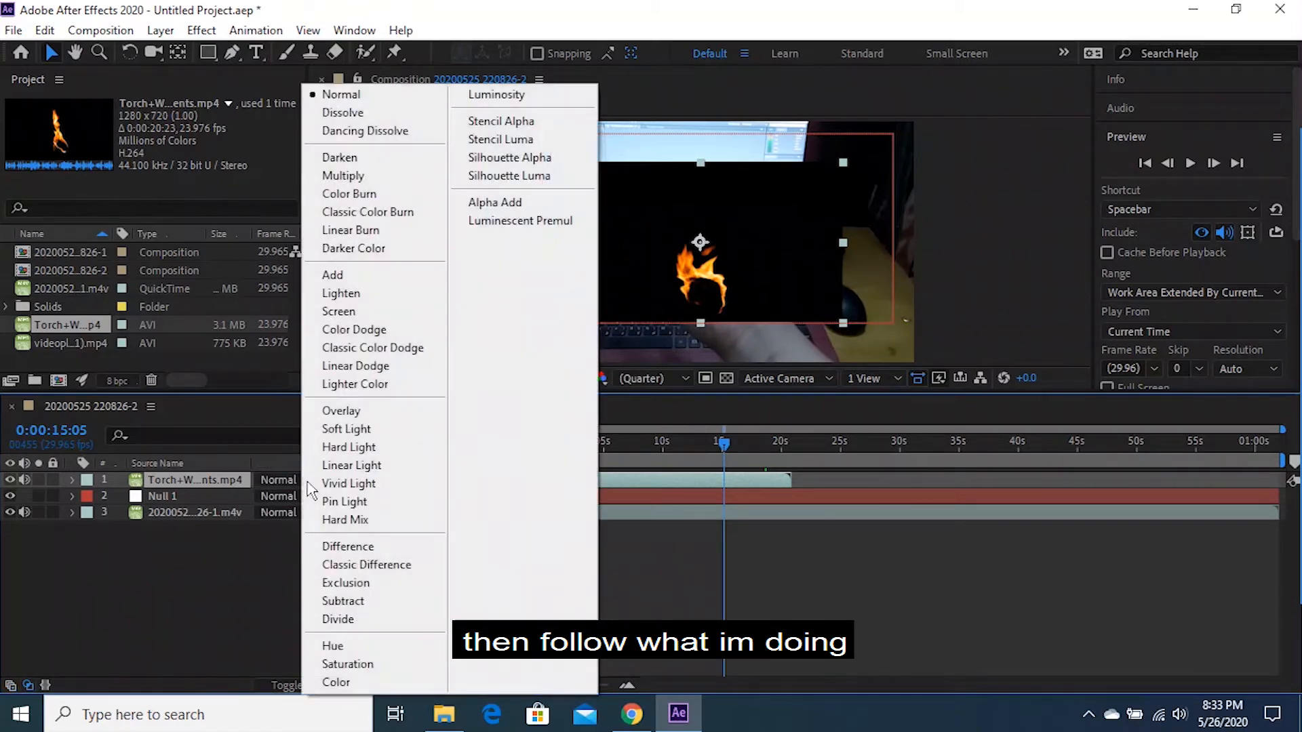
{"action": "left_click", "coordinate": [342, 312]}
Enlarge the Torch Windy fire and position it over the palm of the open hand
{"action": "left_click_drag", "start_coordinate": [699, 268], "coordinate": [729, 275]}
{"action": "left_click_drag", "start_coordinate": [723, 166], "coordinate": [702, 98]}
{"action": "left_click_drag", "start_coordinate": [865, 246], "coordinate": [901, 249]}
{"action": "left_click_drag", "start_coordinate": [743, 318], "coordinate": [727, 274]}
Find the moment the hand opens and shift the Torch Windy layer to start at 0:00:06:26
{"action": "left_click_drag", "start_coordinate": [723, 439], "coordinate": [685, 441]}
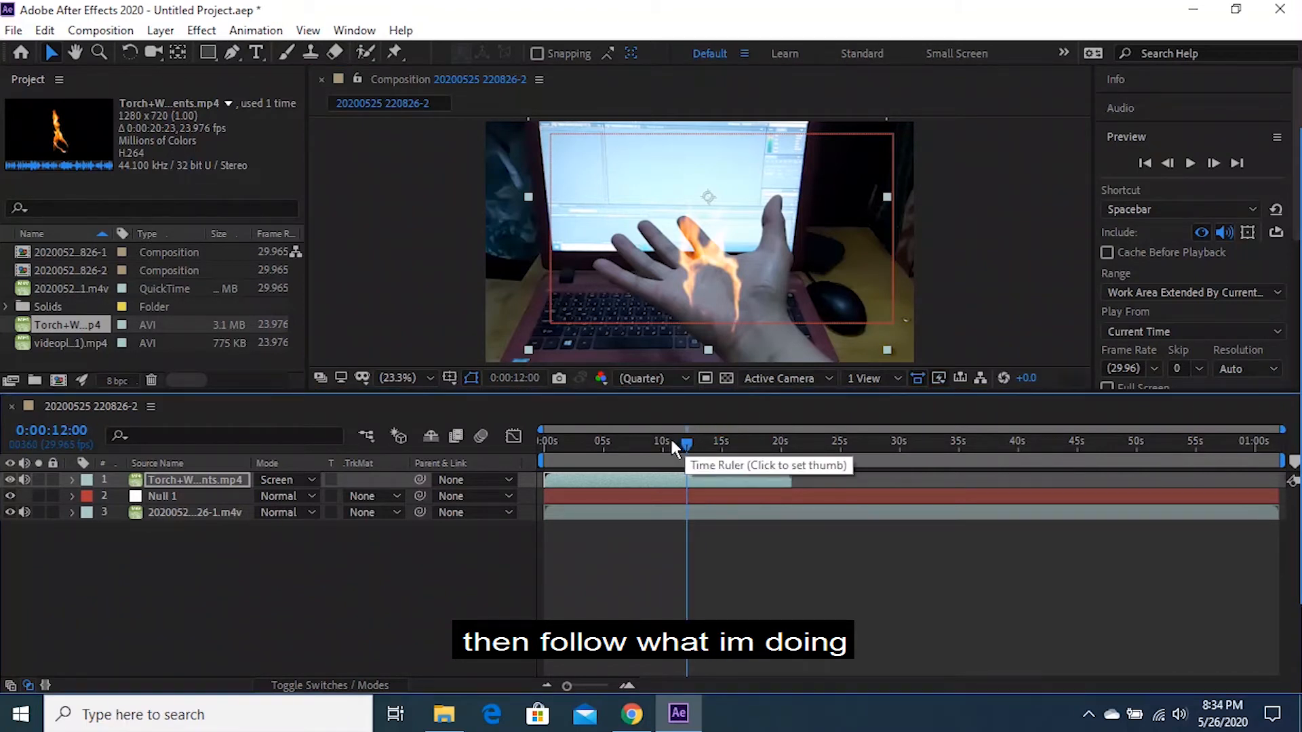
{"action": "left_click", "coordinate": [669, 436]}
{"action": "left_click", "coordinate": [654, 441]}
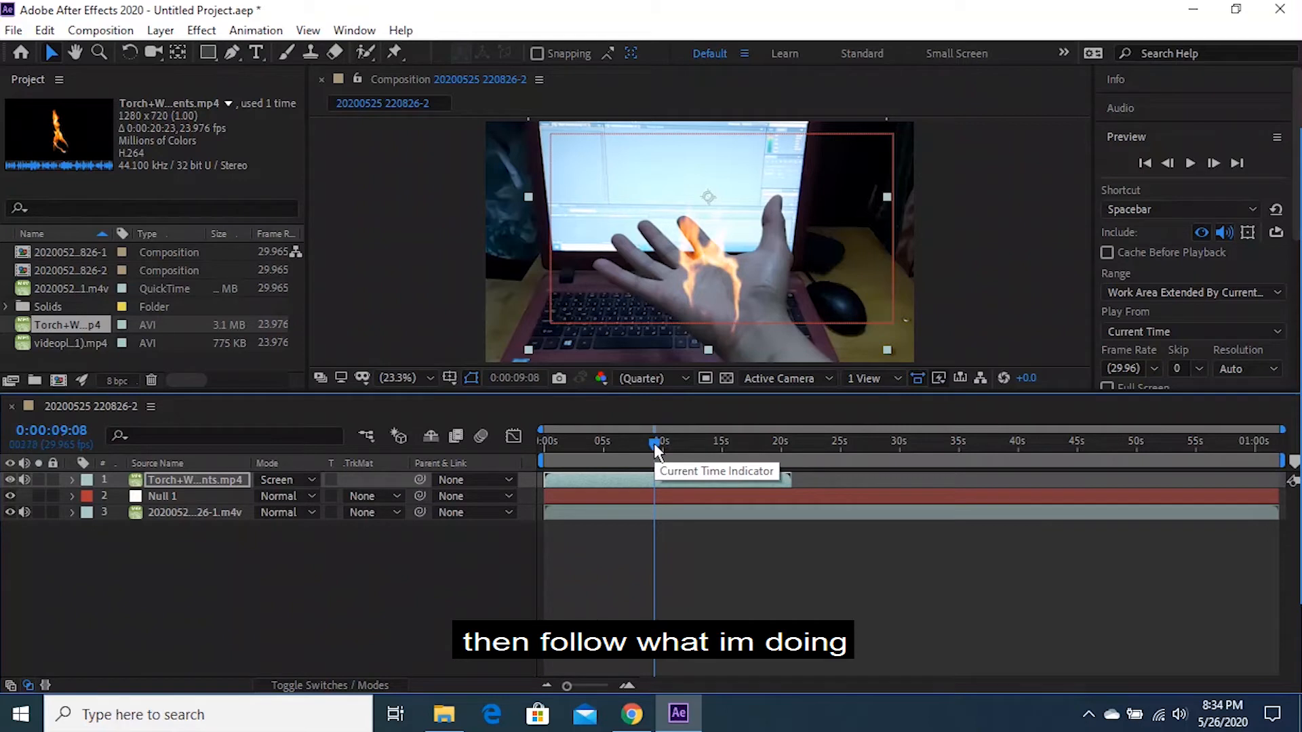
{"action": "left_click", "coordinate": [634, 439]}
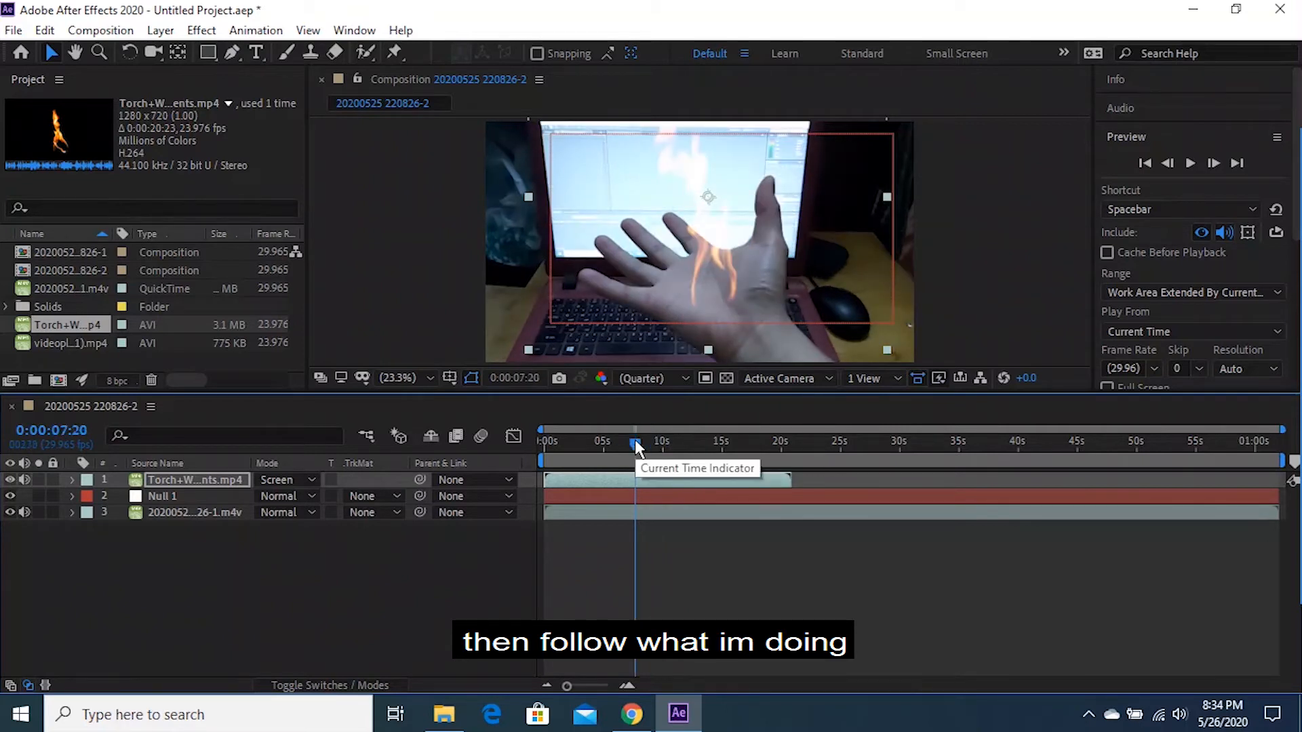
{"action": "left_click", "coordinate": [610, 441]}
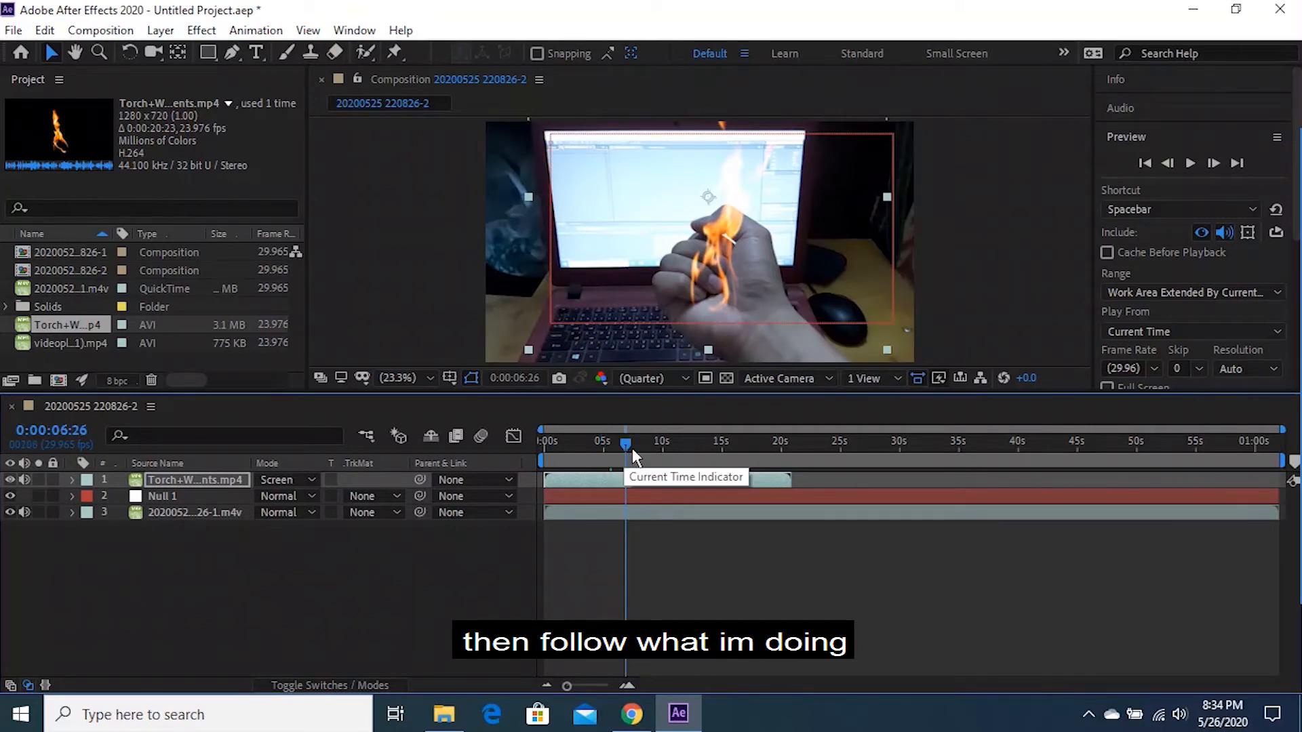
{"action": "left_click_drag", "start_coordinate": [633, 480], "coordinate": [724, 480]}
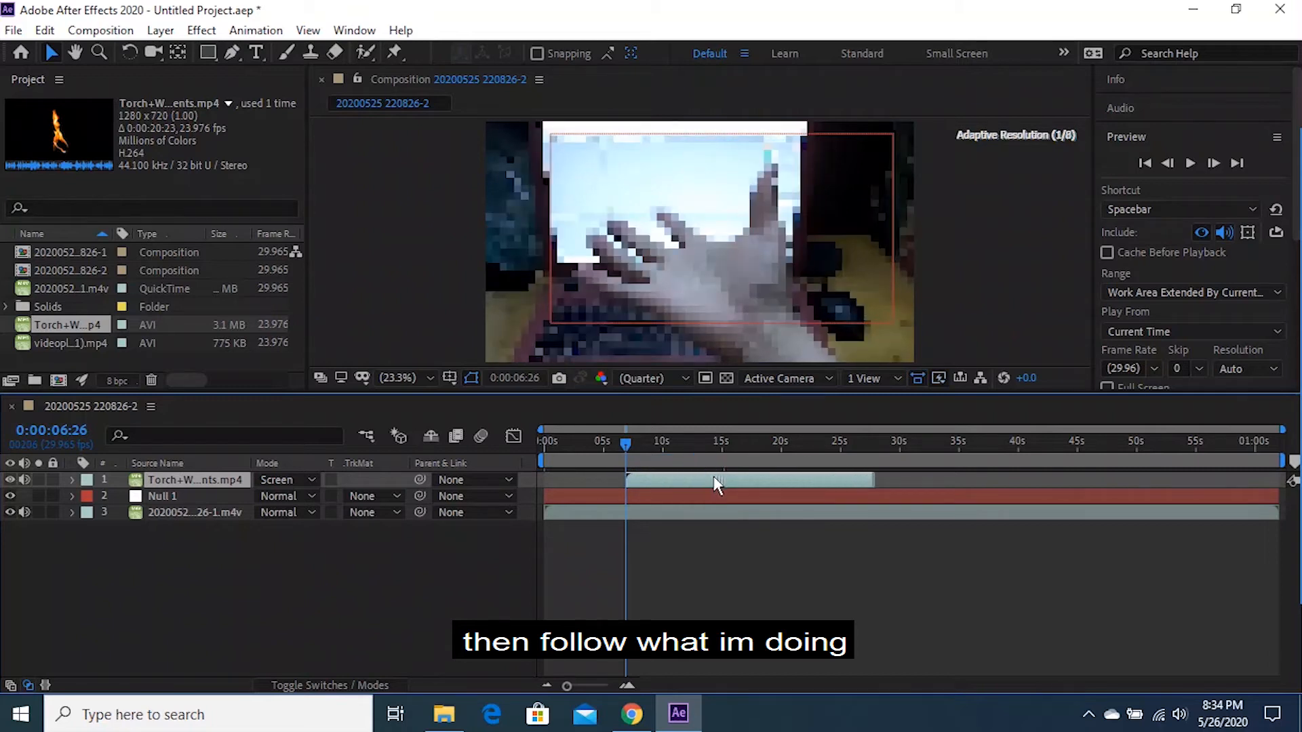
Preview the composition from 0:00:02:25 through the start of the Torch Windy fire
{"action": "left_click", "coordinate": [577, 439]}
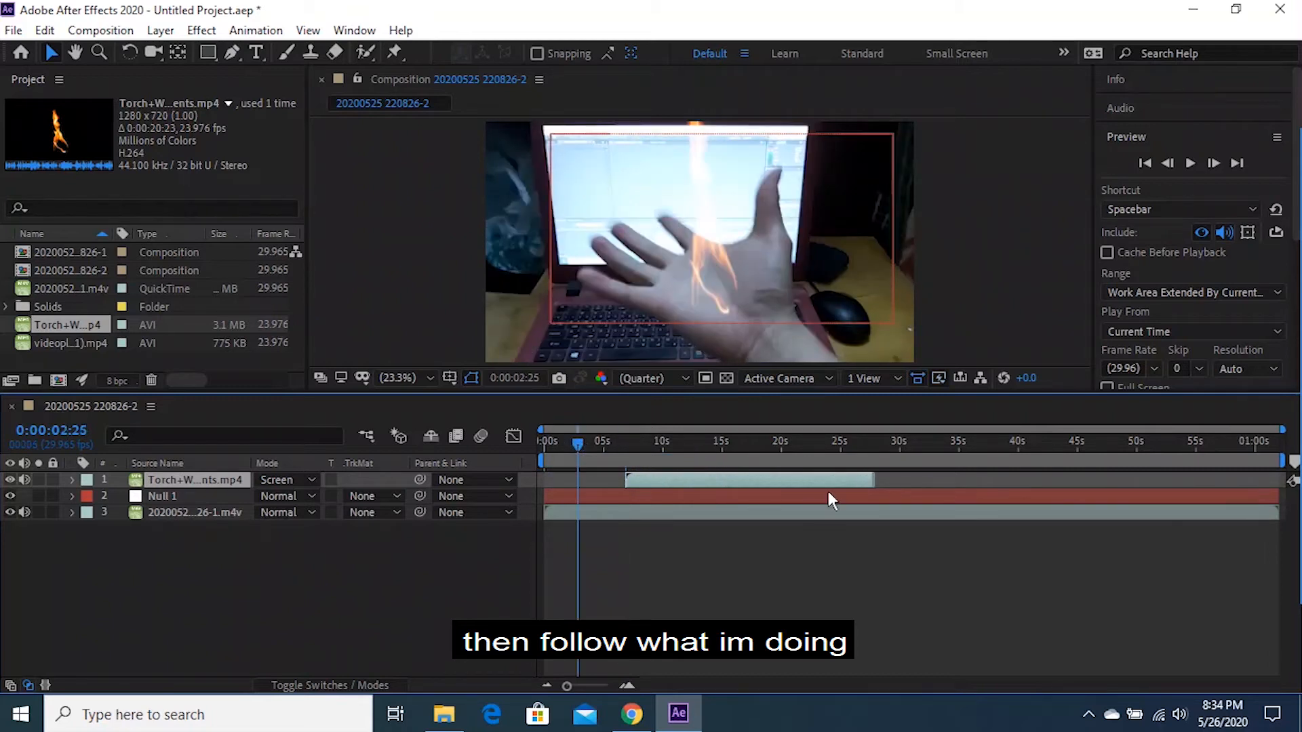
{"action": "left_click", "coordinate": [1189, 164]}
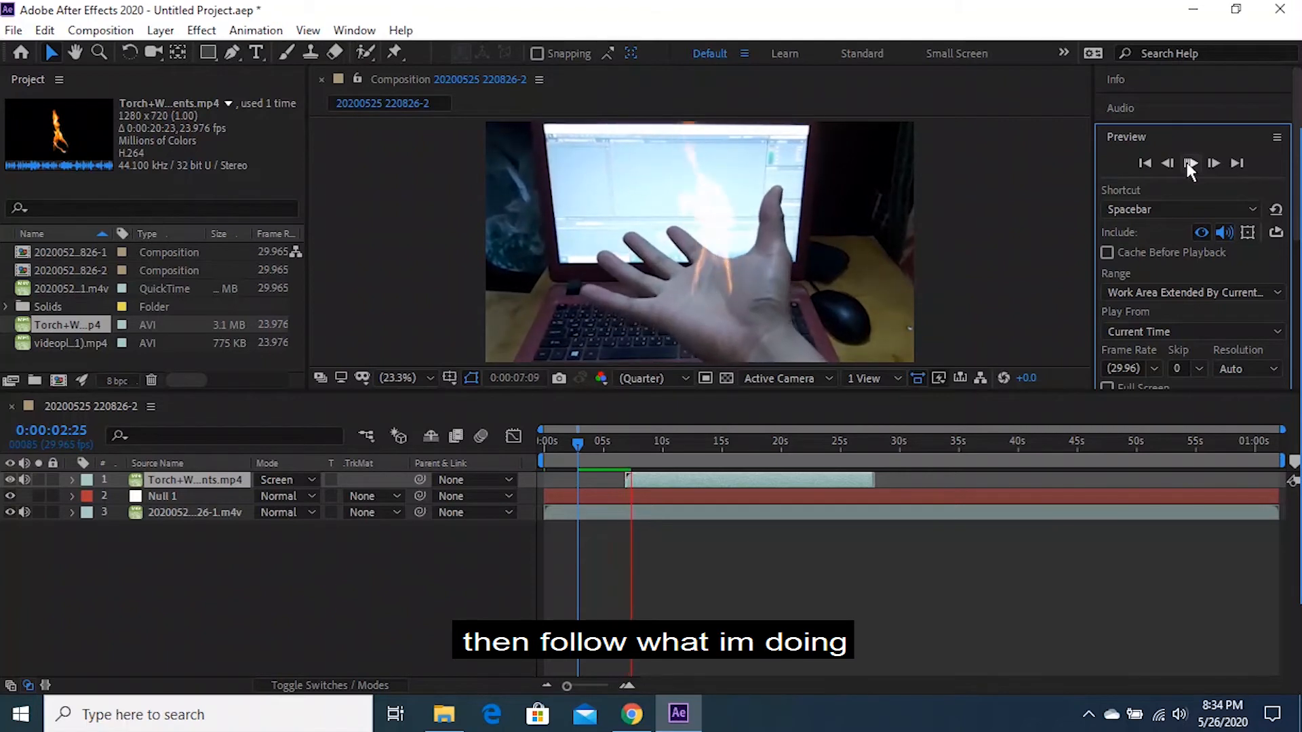
{"action": "left_click", "coordinate": [139, 482]}
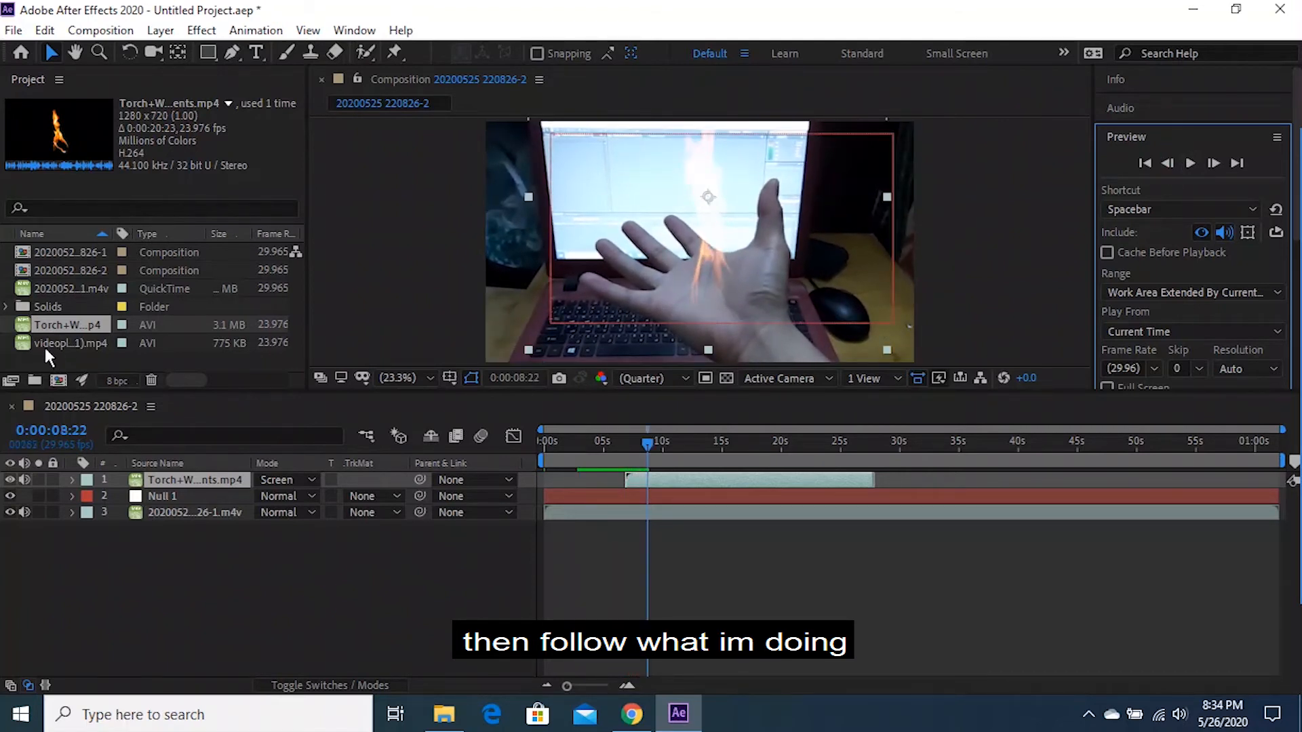
Add the videoplayback (1) clip as the top layer and set its blending mode to Screen
{"action": "left_click_drag", "start_coordinate": [55, 342], "coordinate": [181, 477]}
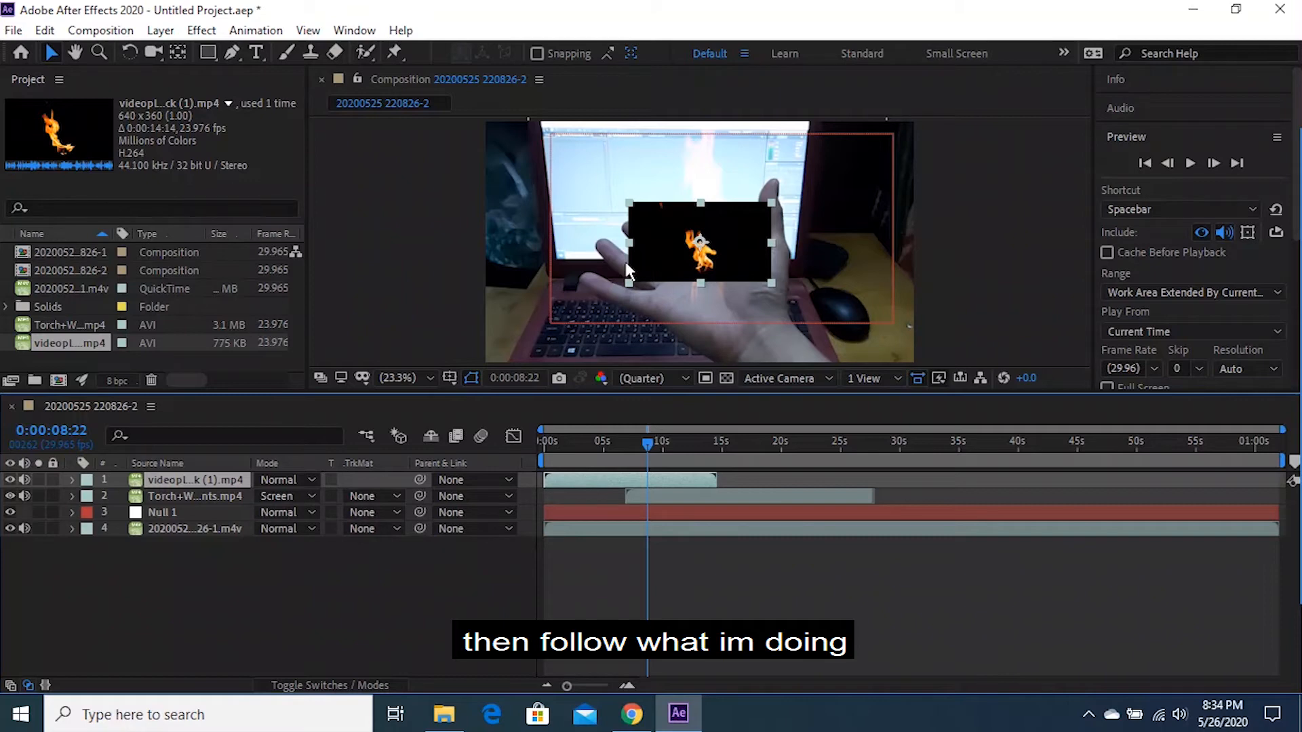
{"action": "double_click", "coordinate": [308, 479]}
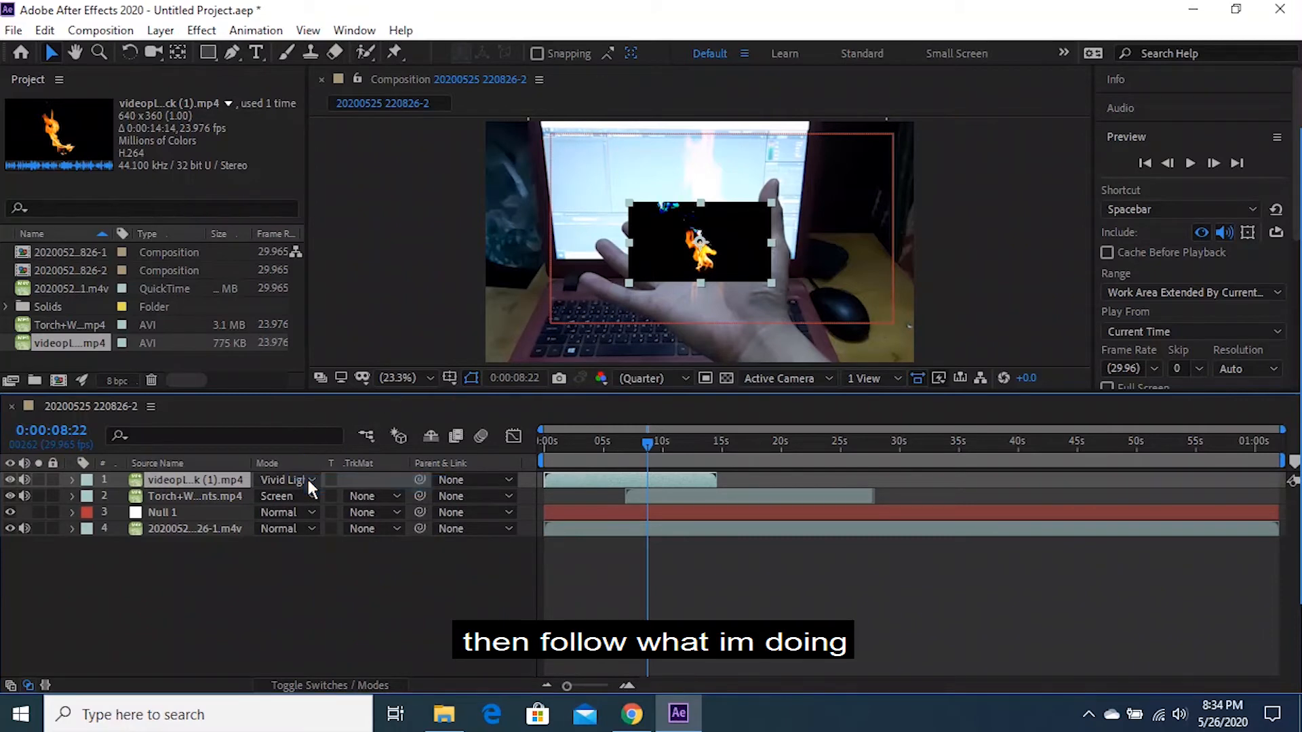
{"action": "left_click", "coordinate": [308, 479]}
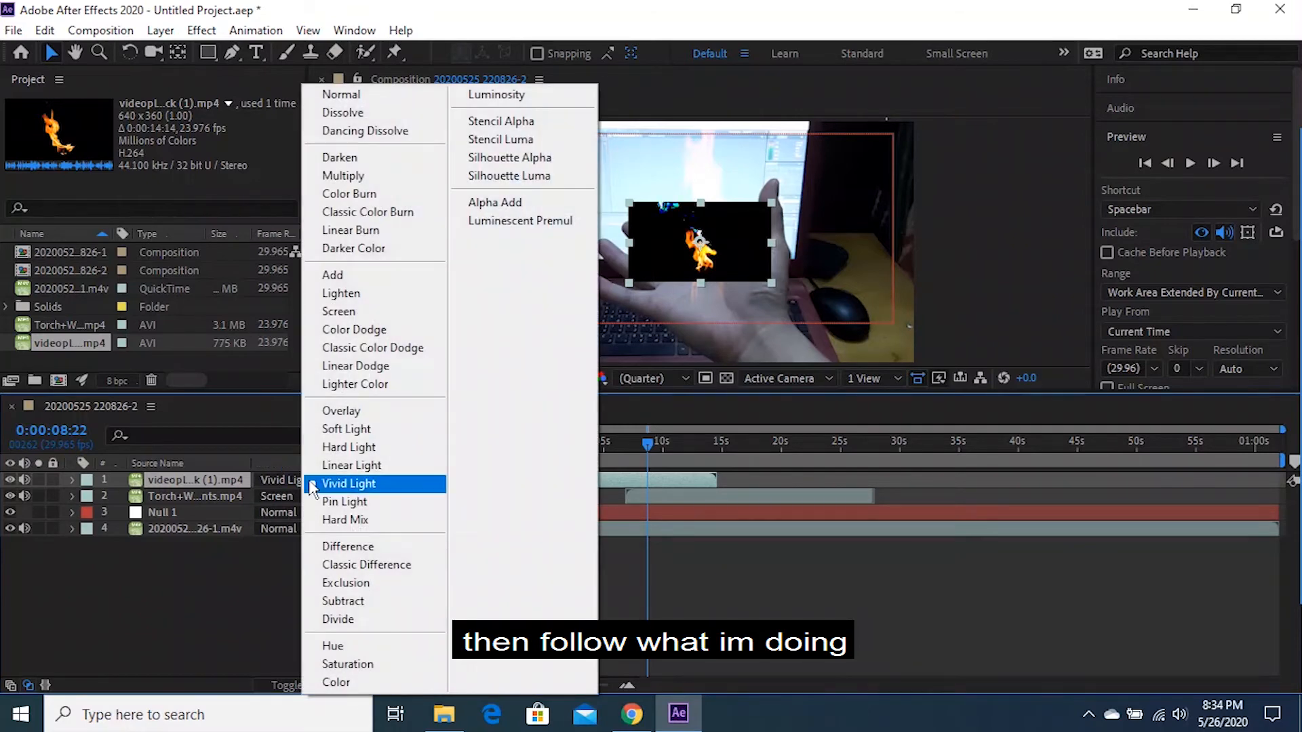
{"action": "left_click", "coordinate": [342, 312]}
Enlarge the videoplayback (1) fire over the hand beside the Torch Windy flame and align its layer's start with the Torch Windy layer
{"action": "left_click_drag", "start_coordinate": [770, 283], "coordinate": [886, 351]}
{"action": "left_click_drag", "start_coordinate": [719, 286], "coordinate": [681, 286]}
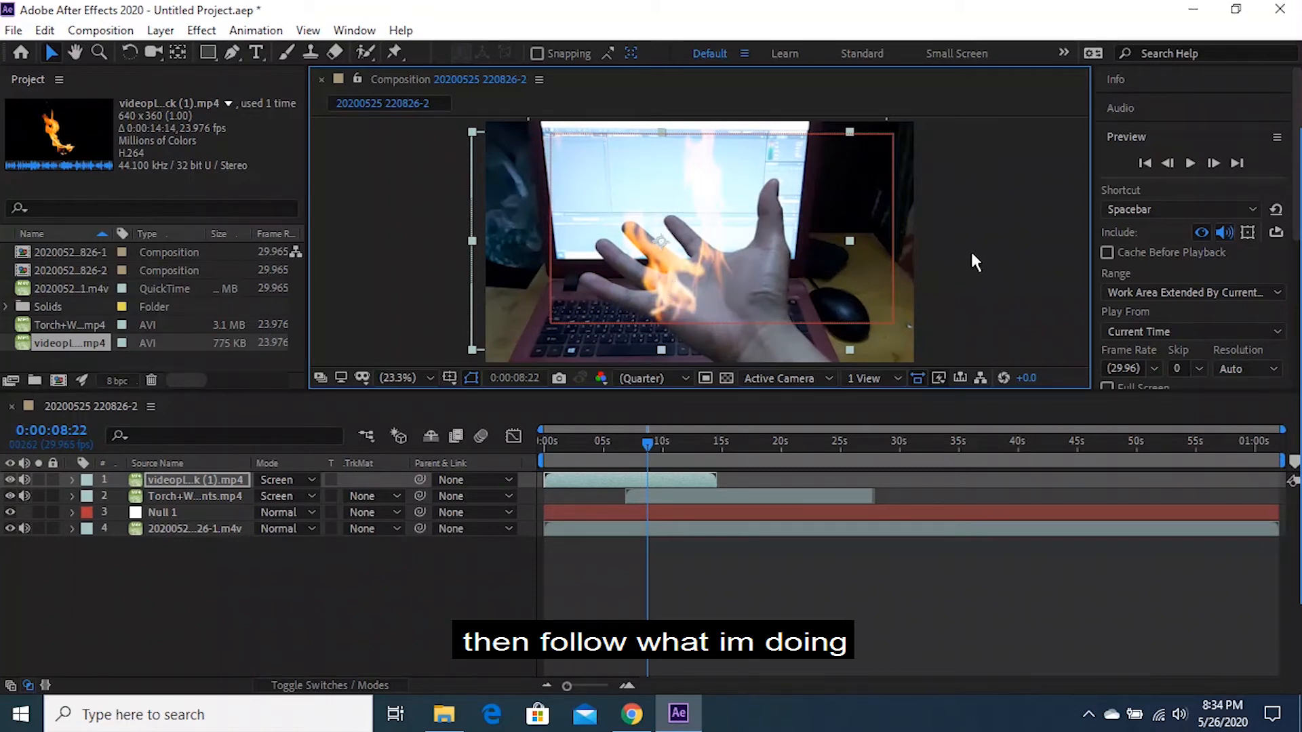
{"action": "left_click_drag", "start_coordinate": [652, 478], "coordinate": [733, 476]}
{"action": "left_click", "coordinate": [679, 479]}
{"action": "left_click_drag", "start_coordinate": [686, 477], "coordinate": [676, 483]}
Check how both fire layers sit on the hand at several times between 0:00:14:20 and 0:00:29:28
{"action": "left_click_drag", "start_coordinate": [644, 442], "coordinate": [784, 464]}
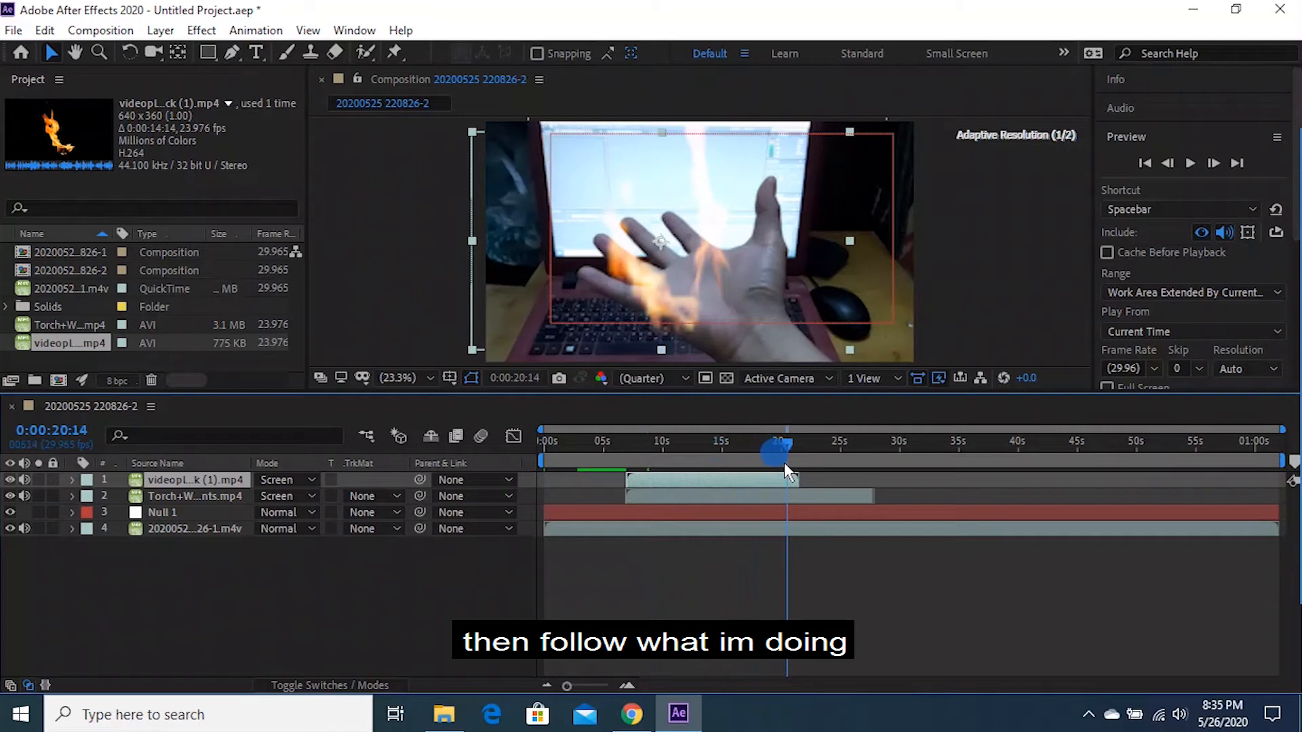
{"action": "left_click", "coordinate": [816, 446]}
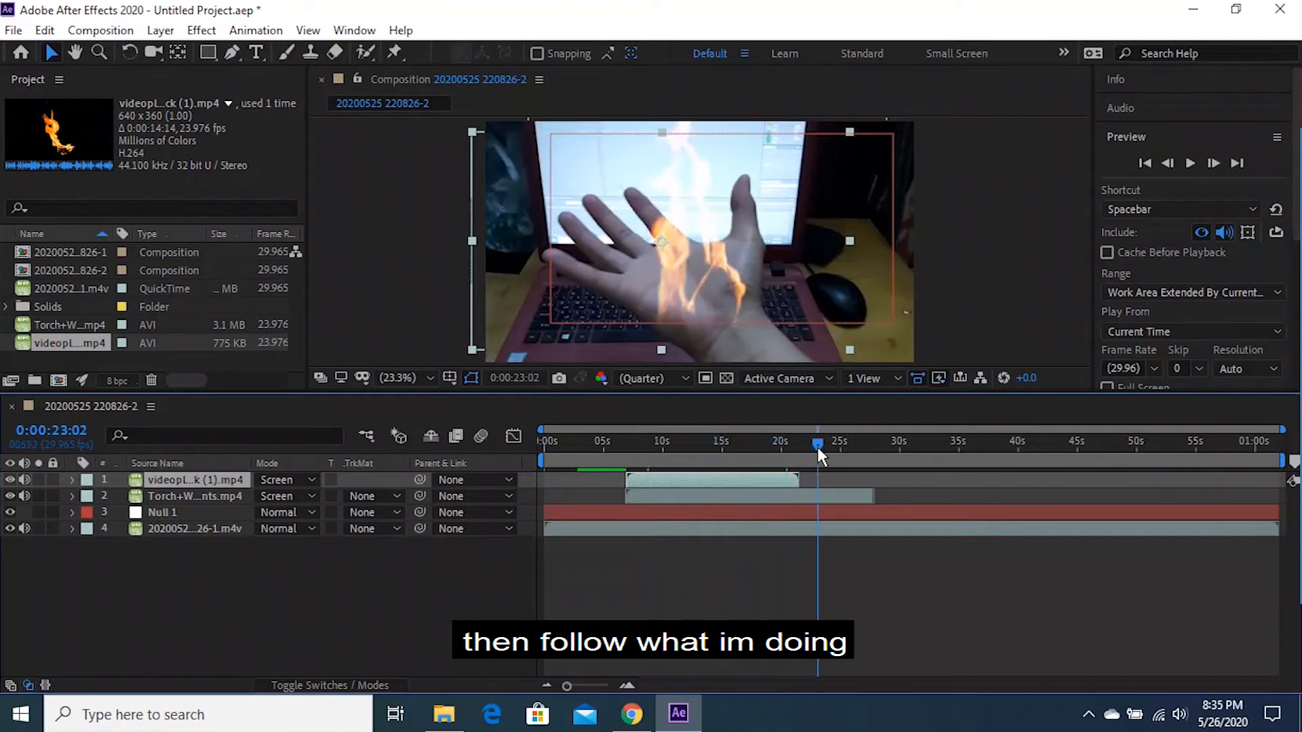
{"action": "left_click", "coordinate": [862, 440]}
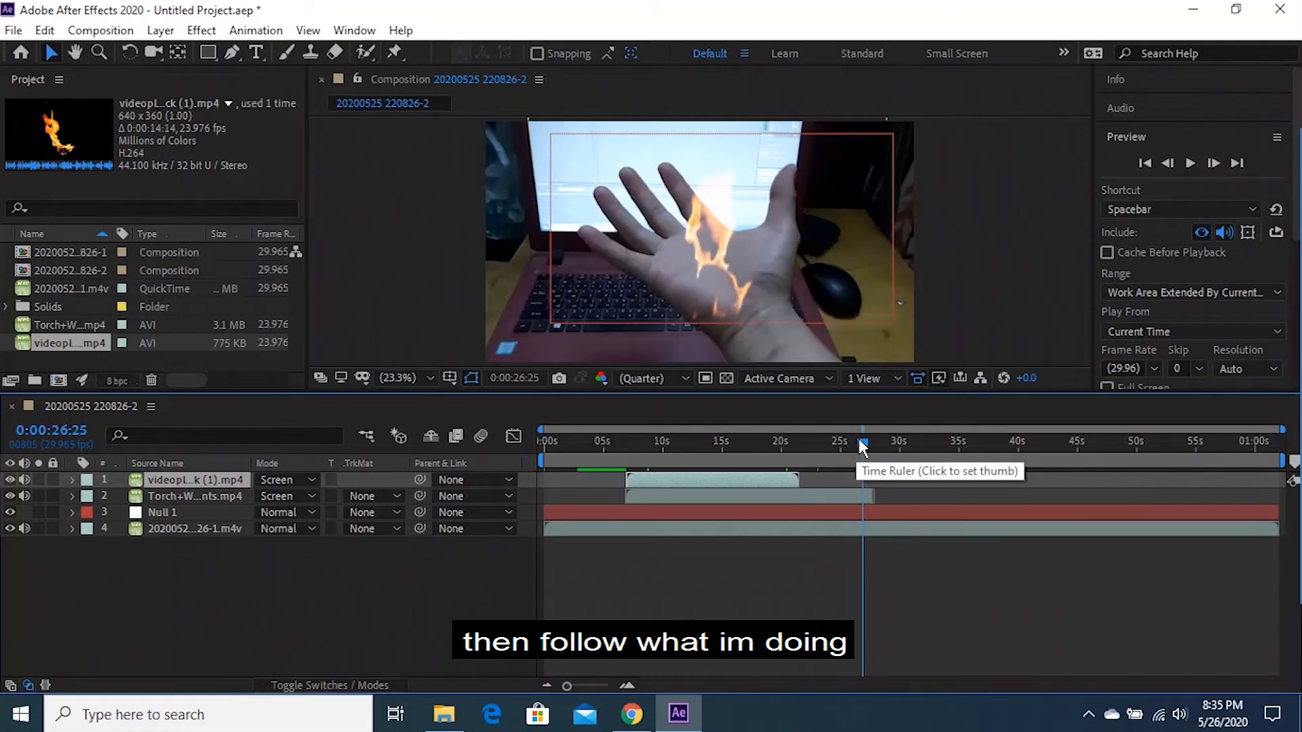
{"action": "left_click", "coordinate": [879, 440]}
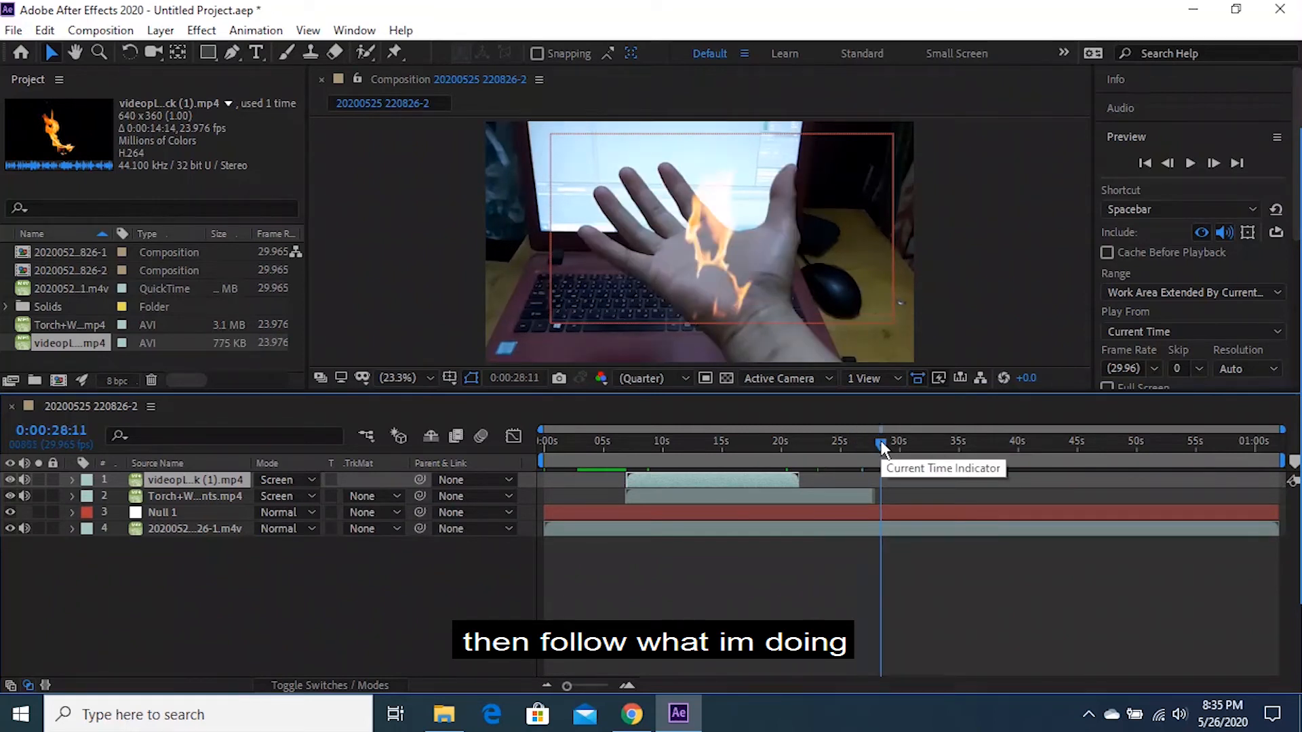
{"action": "left_click", "coordinate": [899, 443]}
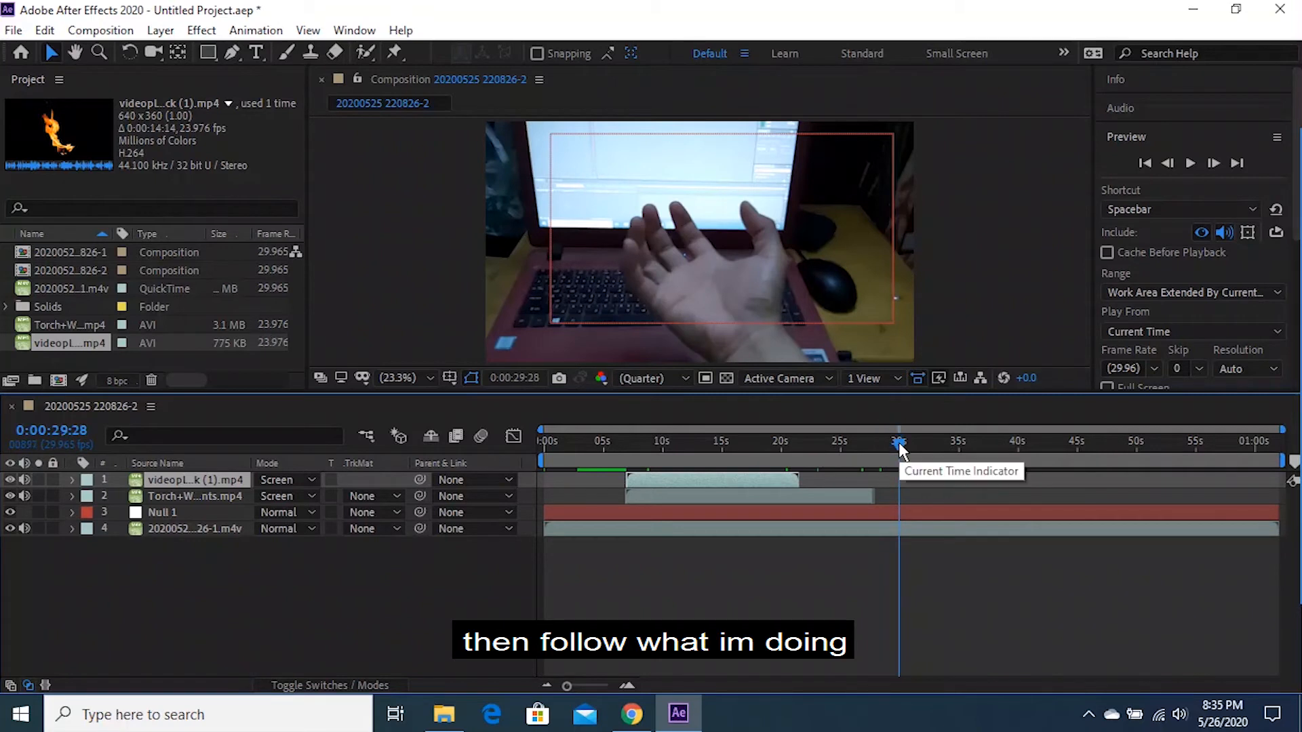
{"action": "left_click", "coordinate": [718, 440]}
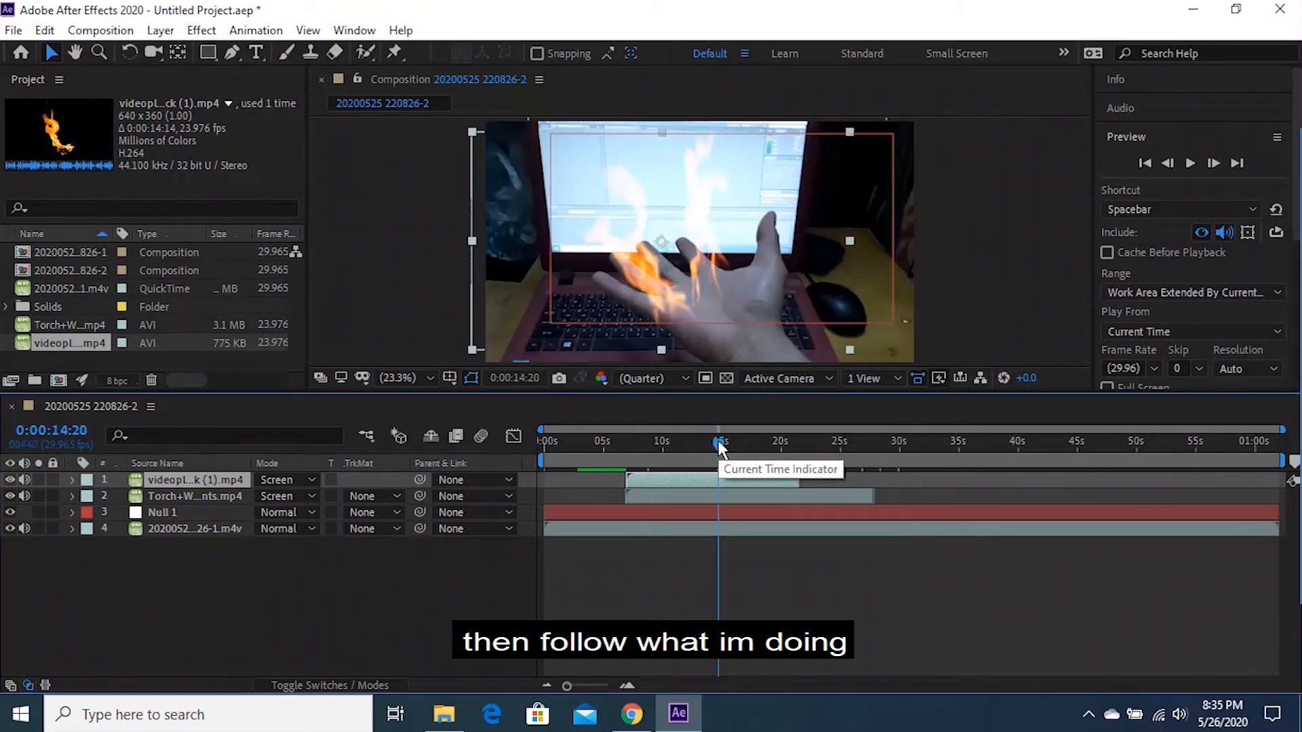
{"action": "left_click_drag", "start_coordinate": [718, 441], "coordinate": [740, 440]}
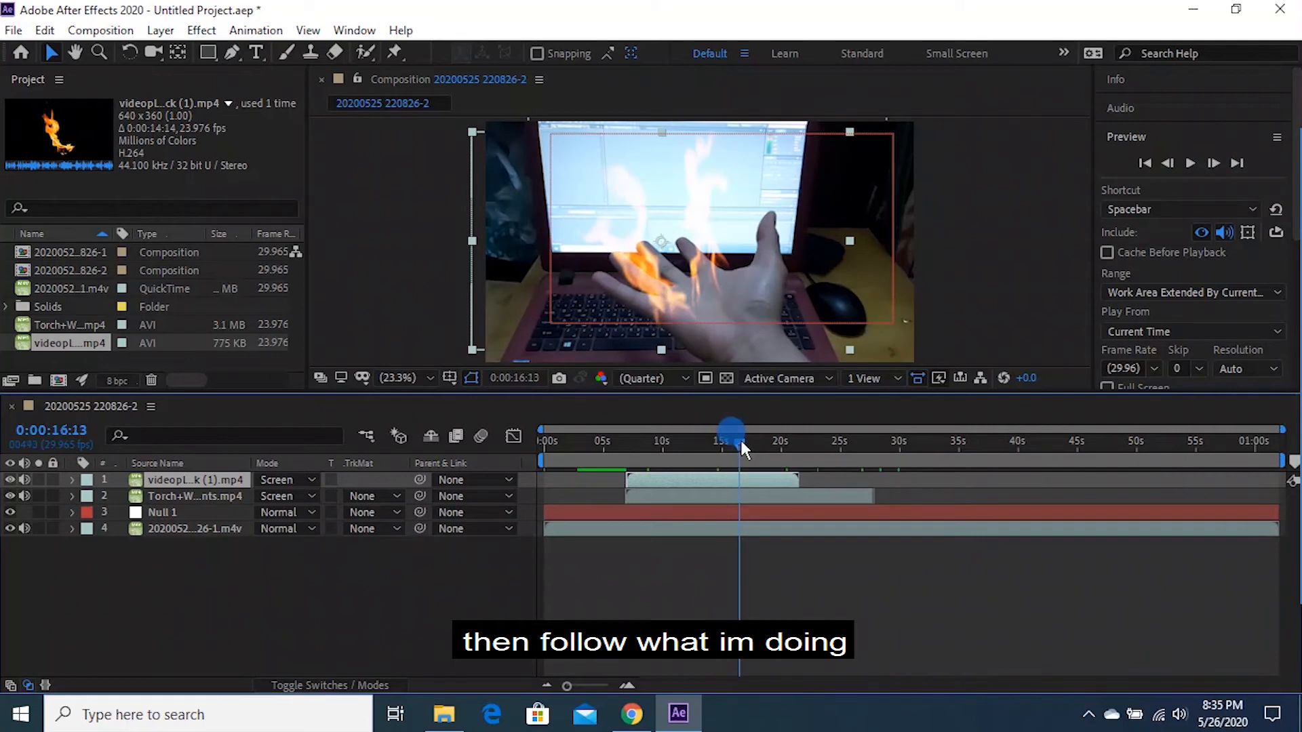
{"action": "left_click", "coordinate": [778, 440]}
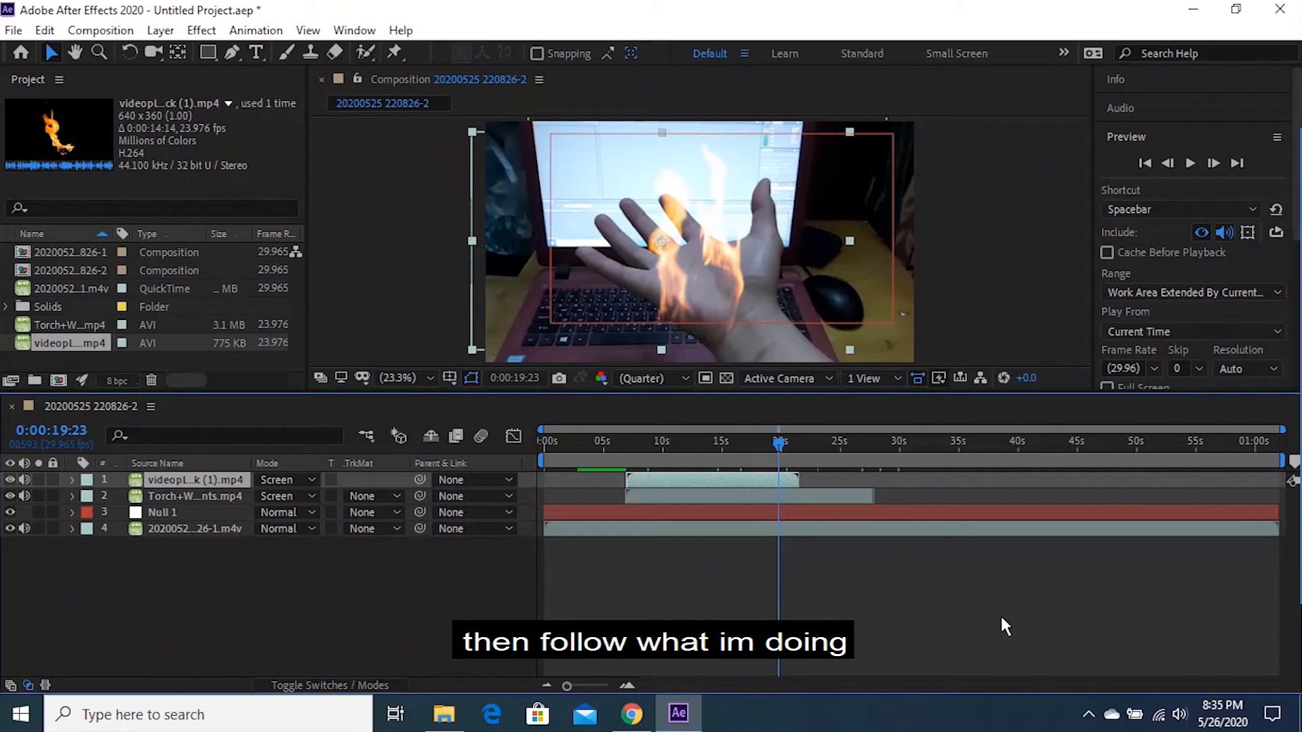
{"action": "mouse_move", "coordinate": [1293, 78]}
{"action": "left_mouse_down"}
{"action": "mouse_move", "coordinate": [1293, 189]}
{"action": "mouse_move", "coordinate": [1292, 76]}
{"action": "left_mouse_up"}
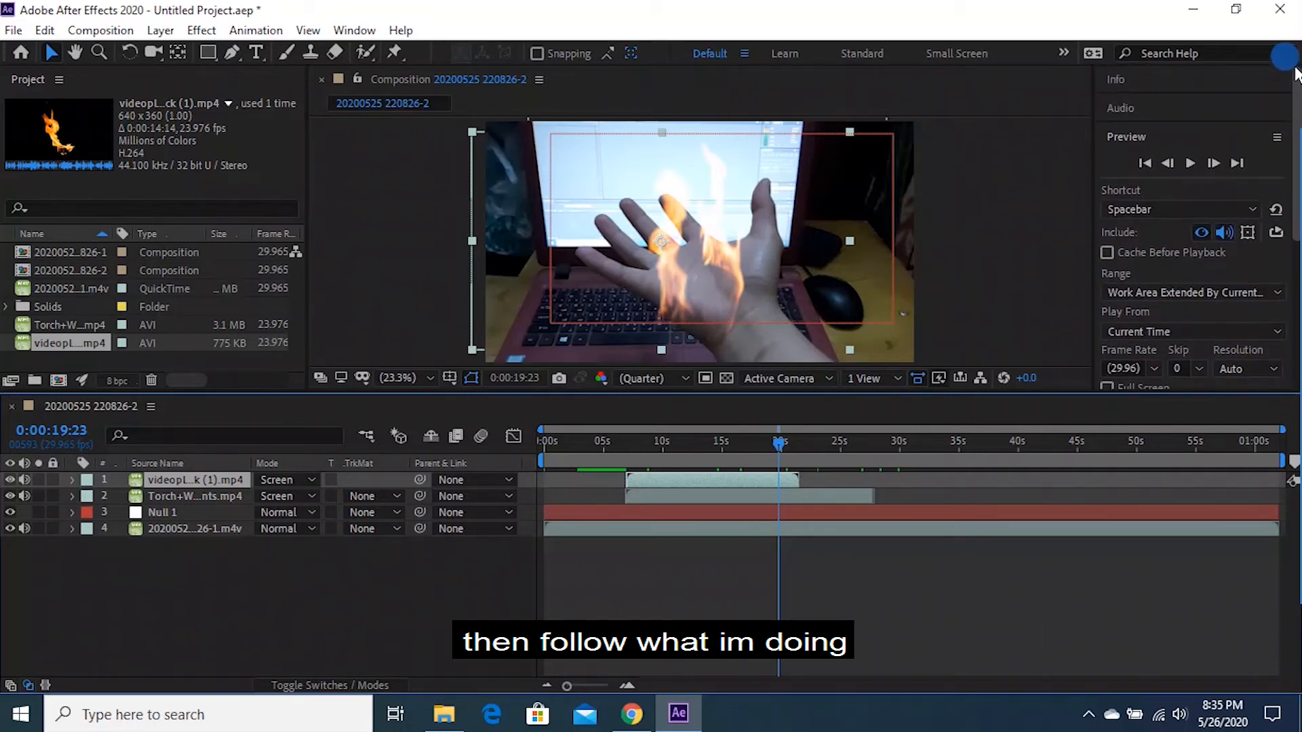
Examine the hand footage around and beyond the end of the fire layers, from 0:00:25:05 to 0:00:42:04
{"action": "left_click_drag", "start_coordinate": [776, 438], "coordinate": [870, 449]}
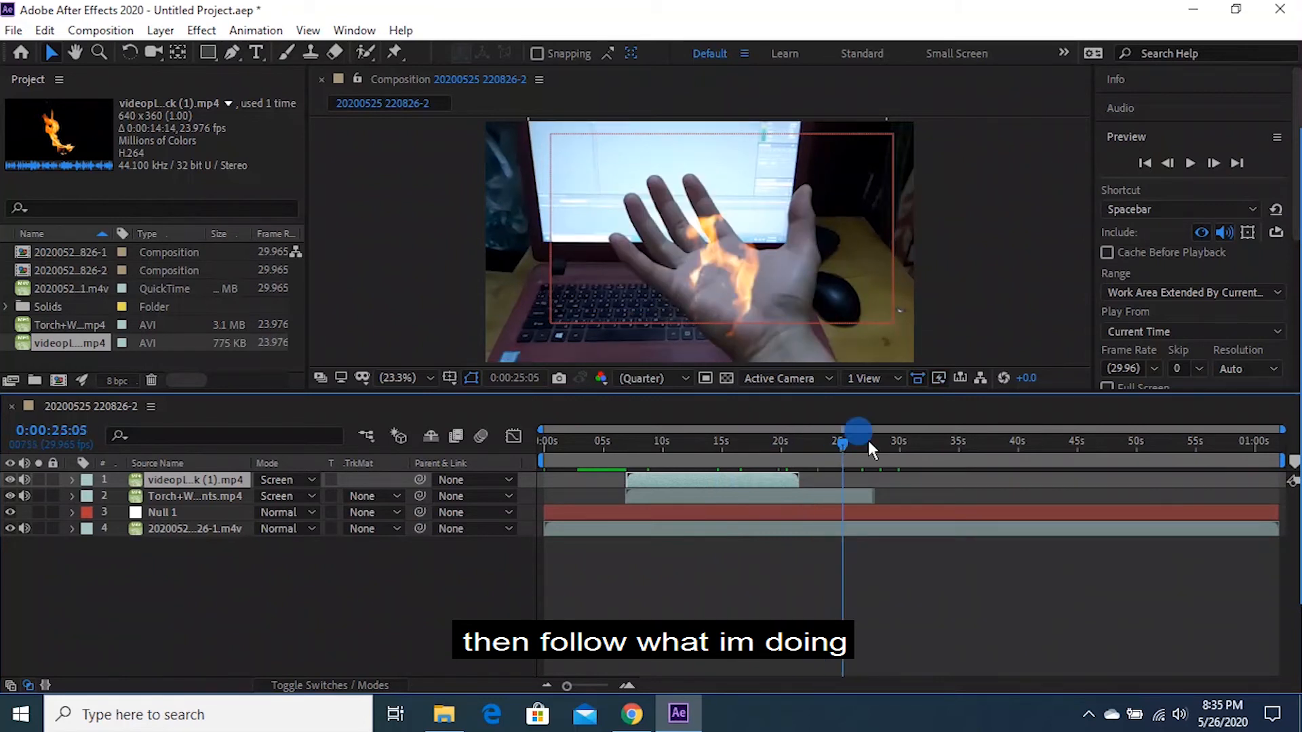
{"action": "left_click", "coordinate": [880, 441]}
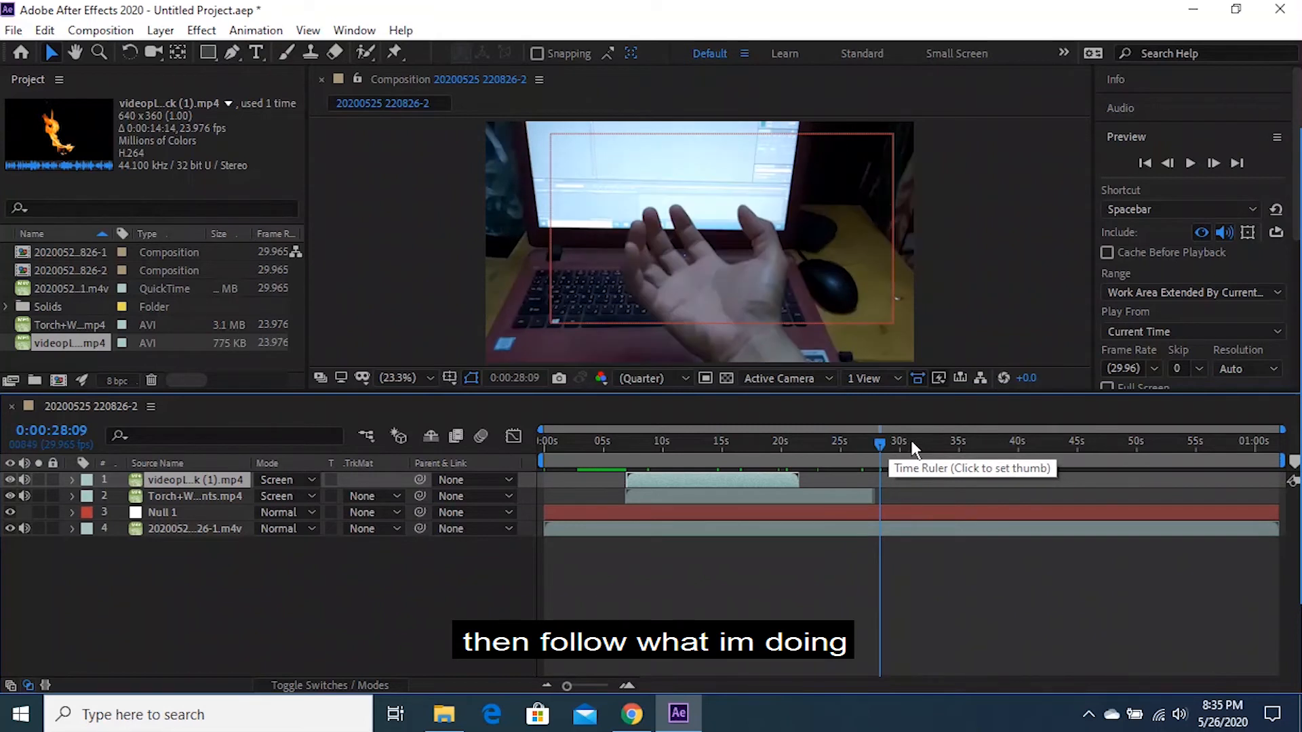
{"action": "left_click", "coordinate": [912, 441]}
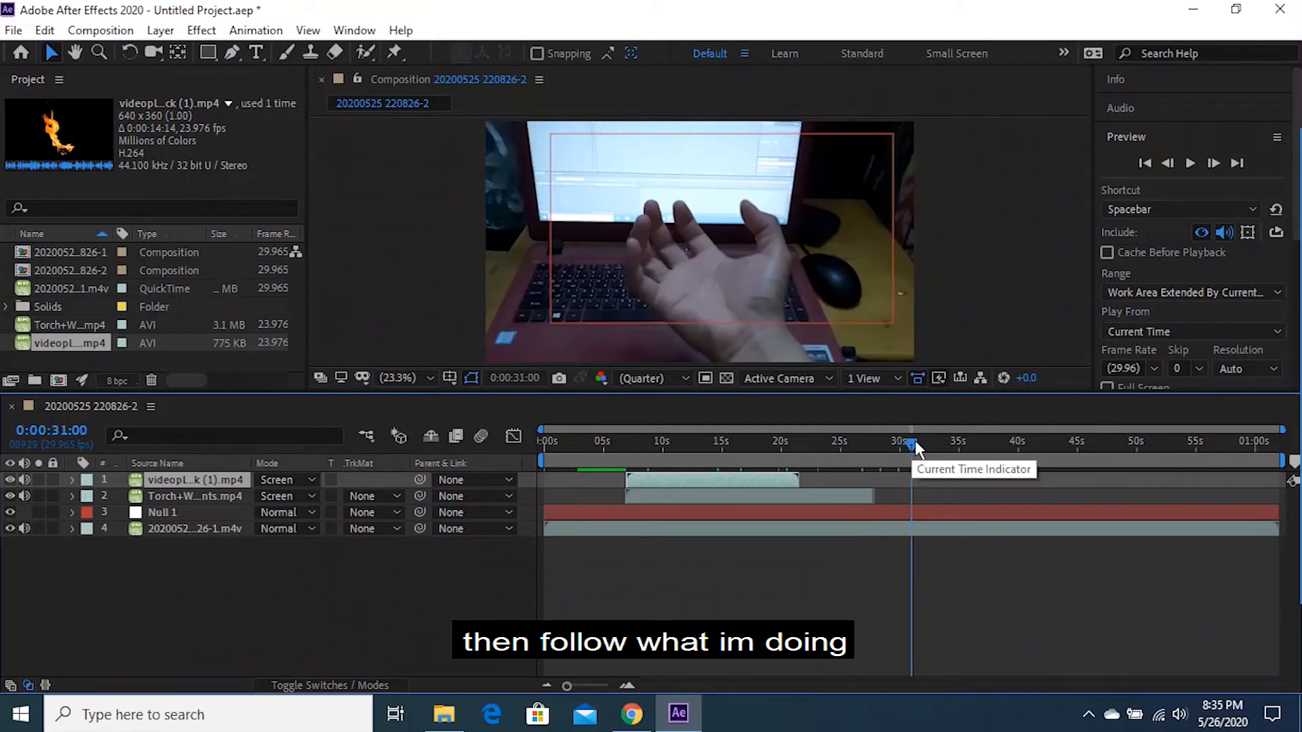
{"action": "left_click", "coordinate": [937, 442]}
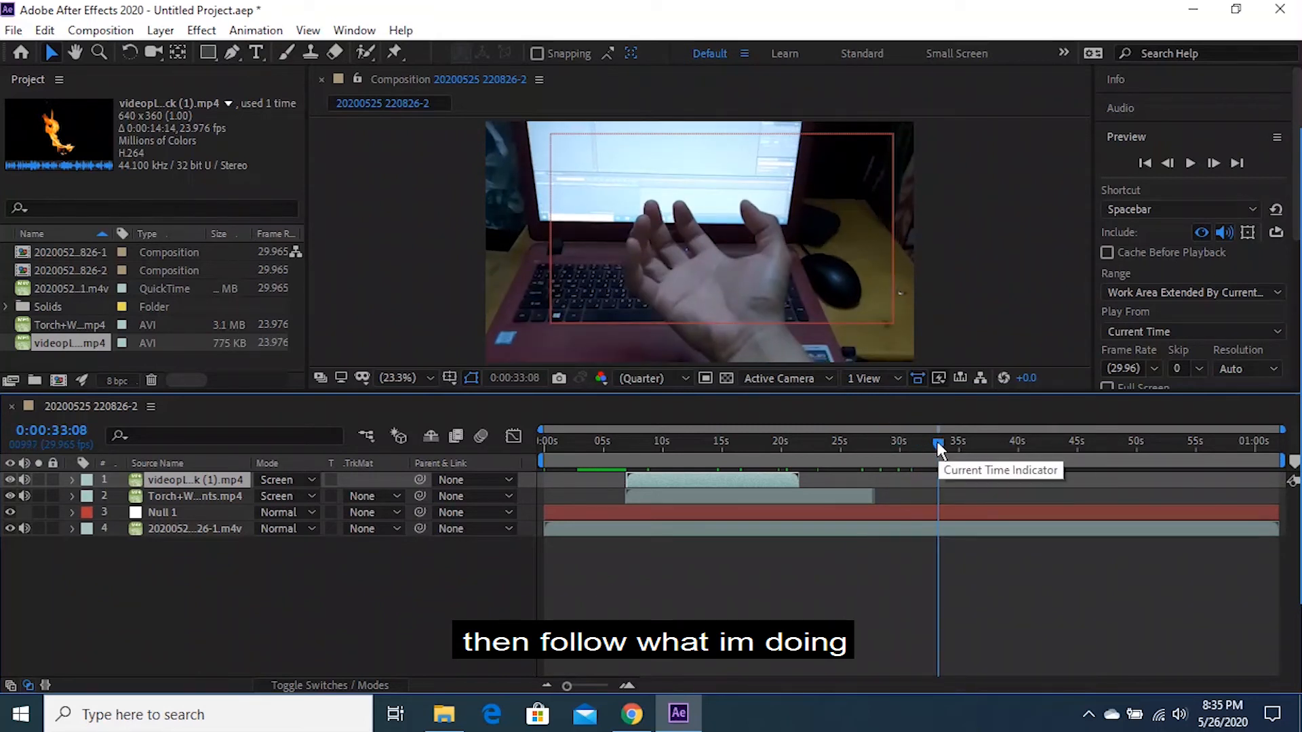
{"action": "left_click", "coordinate": [960, 442]}
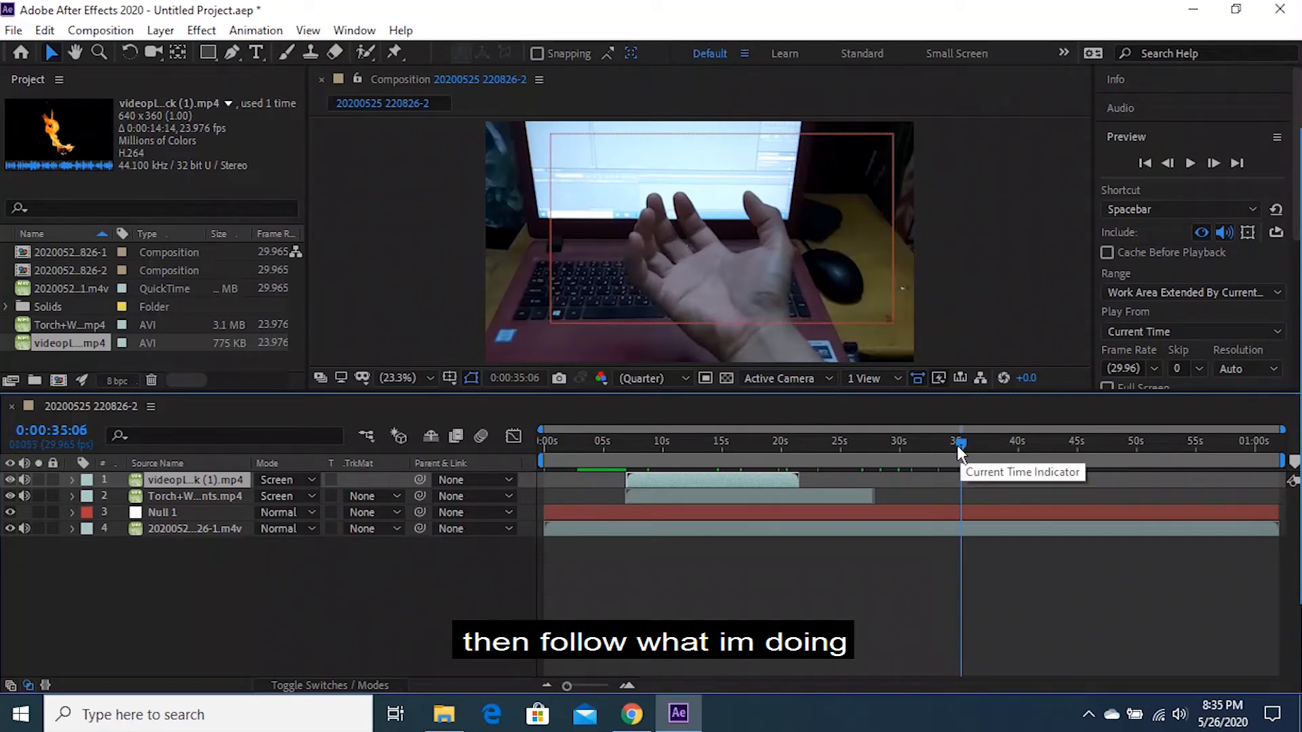
{"action": "left_click", "coordinate": [1043, 441]}
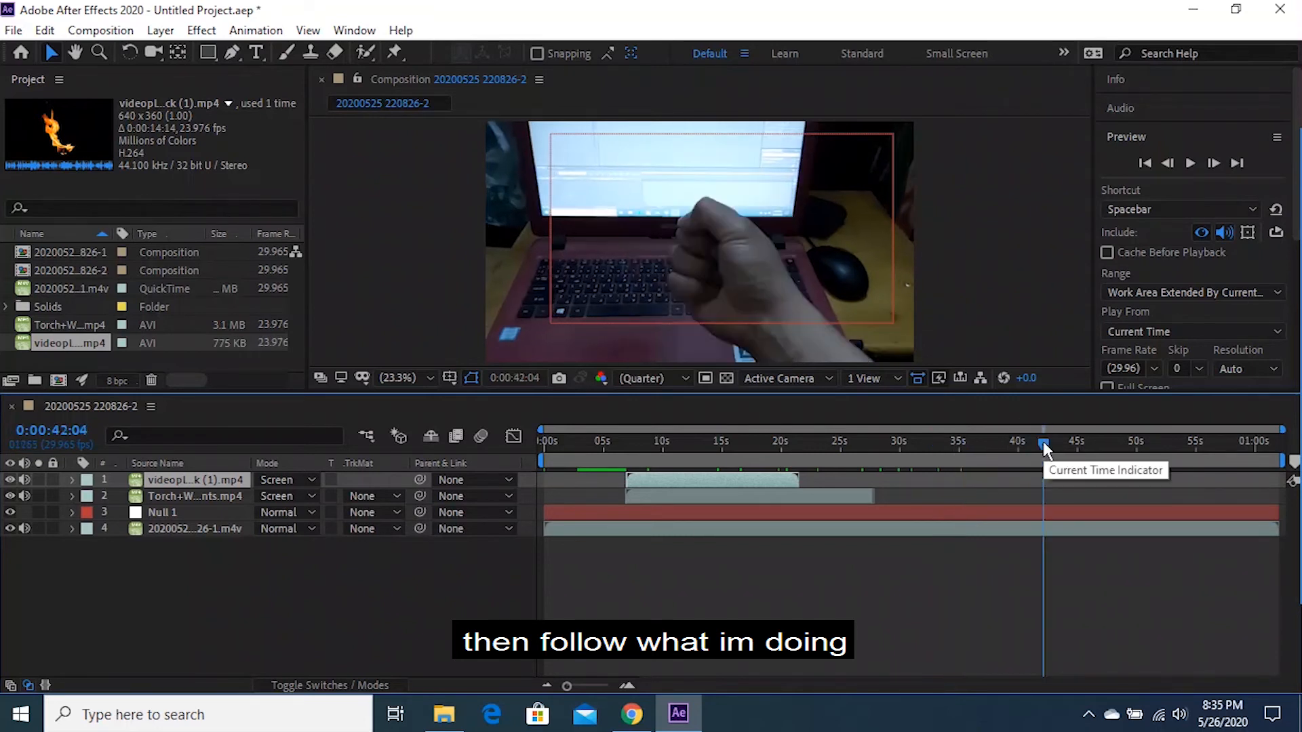
{"action": "left_click", "coordinate": [1021, 442]}
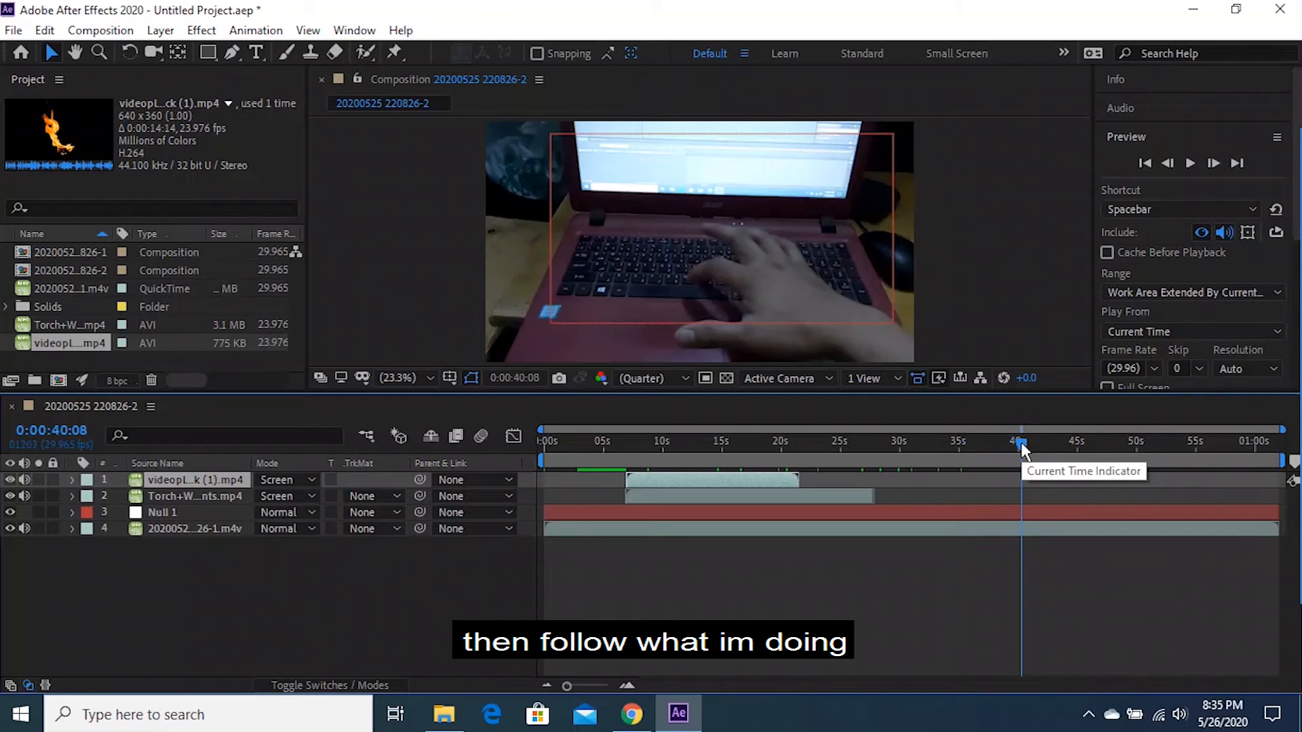
{"action": "left_click", "coordinate": [990, 441]}
{"action": "left_click", "coordinate": [953, 441]}
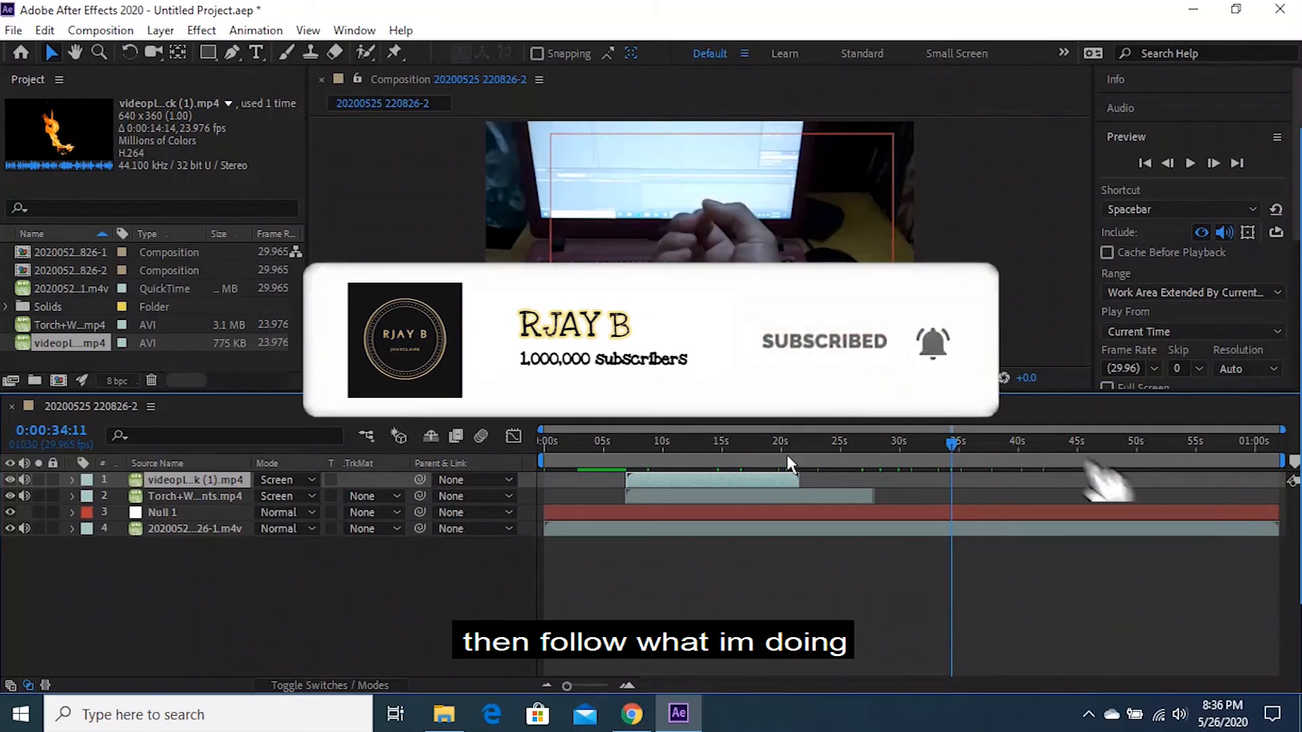
{"action": "mouse_move", "coordinate": [774, 481]}
{"action": "left_mouse_down"}
{"action": "mouse_move", "coordinate": [946, 481]}
{"action": "mouse_move", "coordinate": [779, 495]}
{"action": "left_mouse_up"}
{"action": "left_click", "coordinate": [746, 441]}
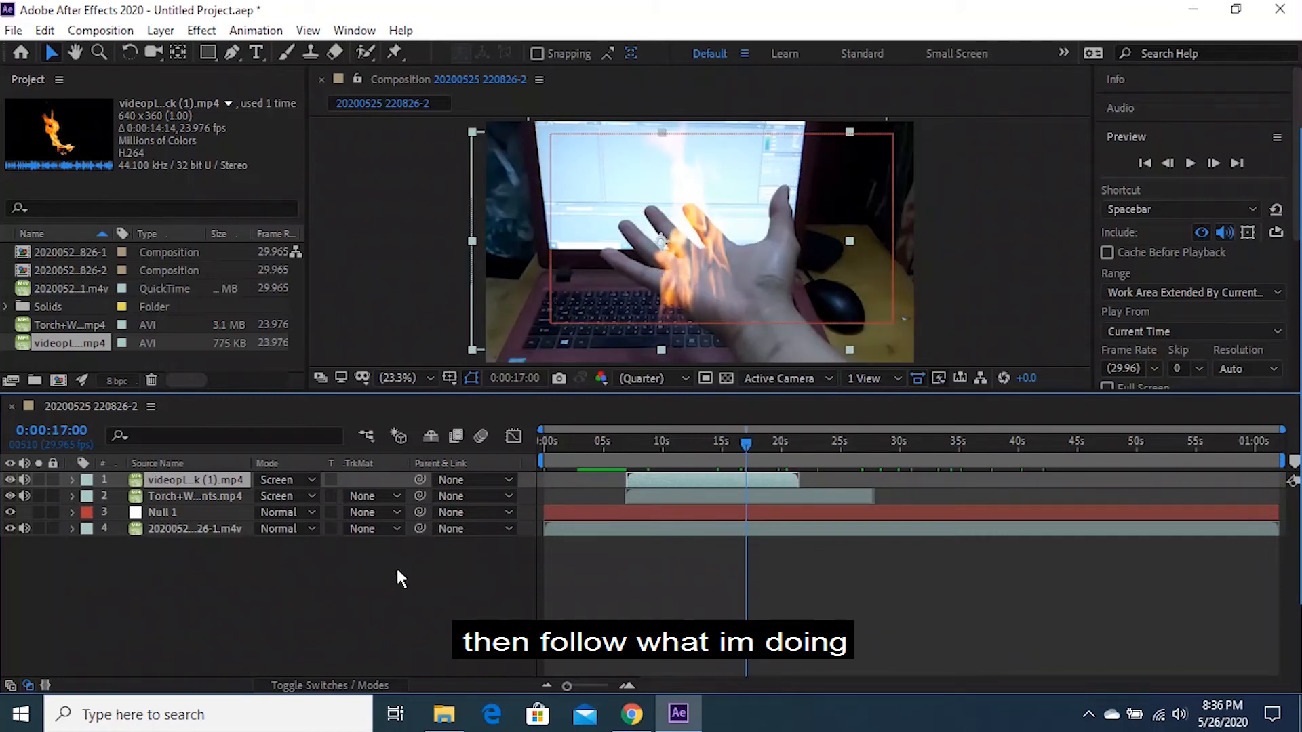
{"action": "left_click", "coordinate": [338, 572]}
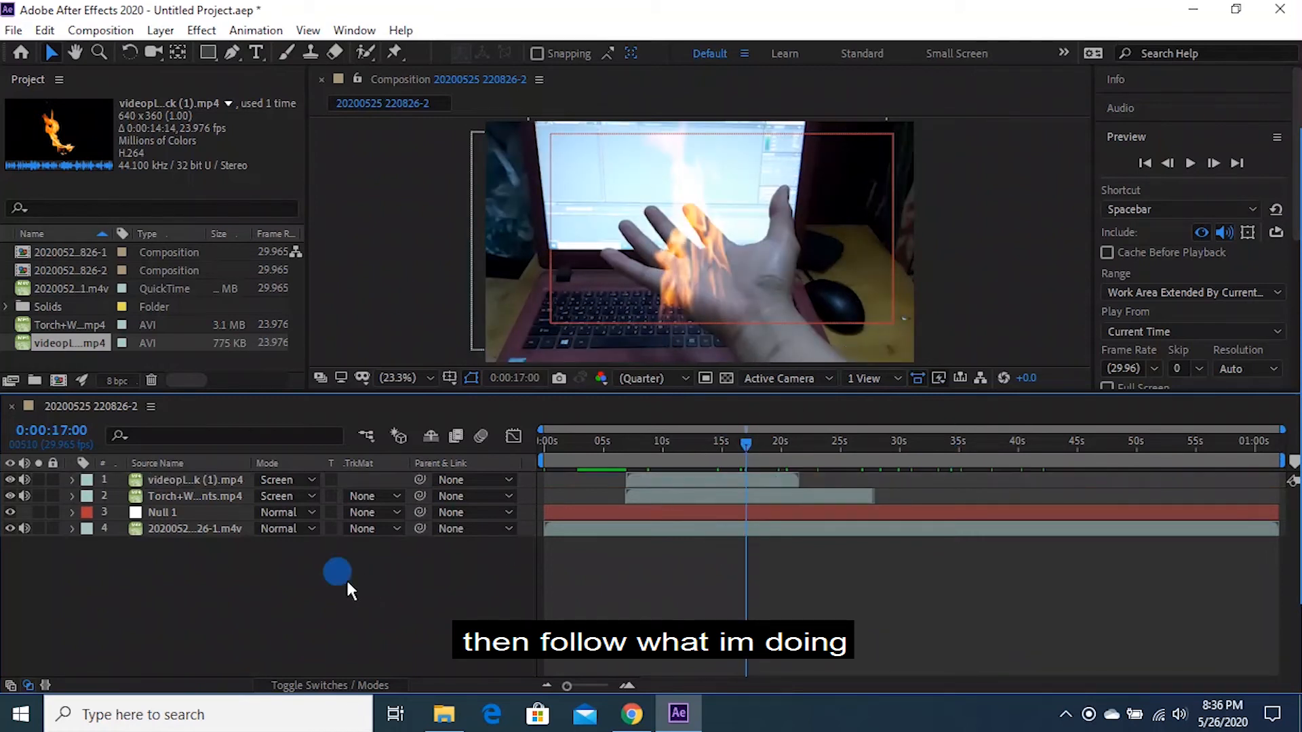
{"action": "left_click", "coordinate": [102, 31]}
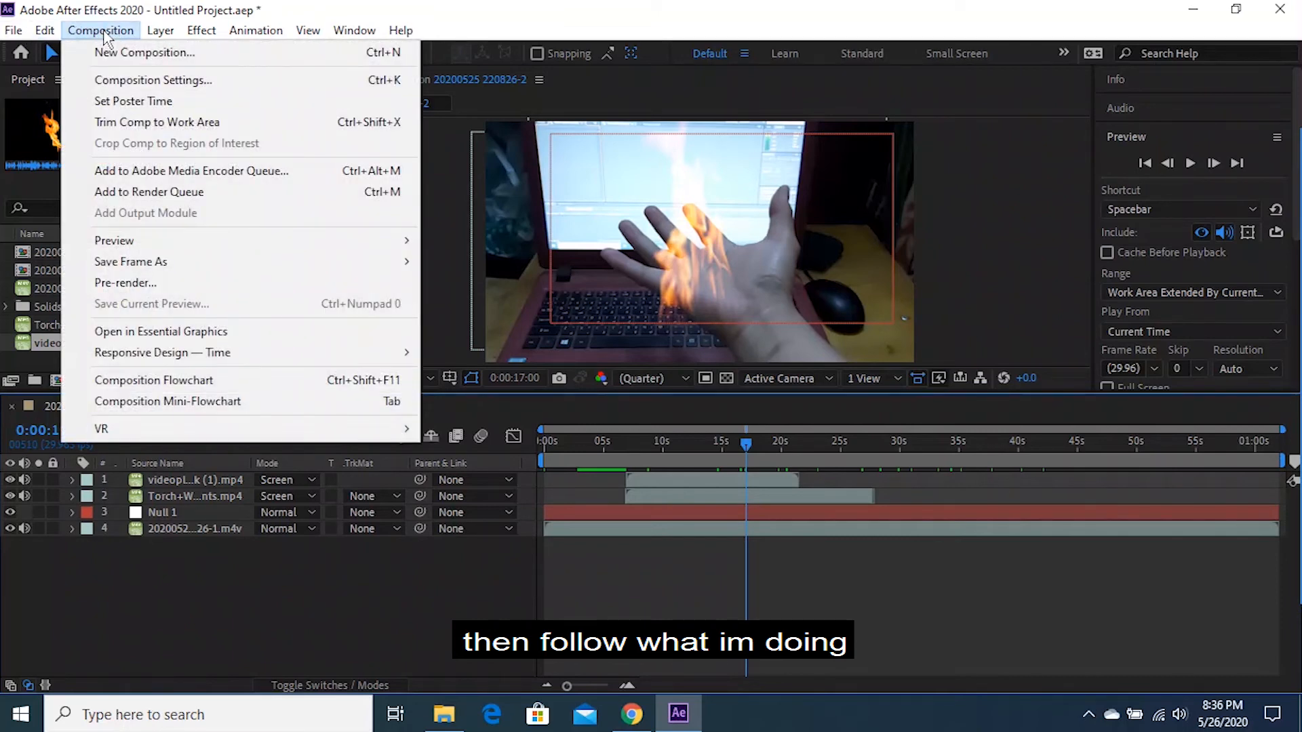
{"action": "left_click", "coordinate": [152, 192]}
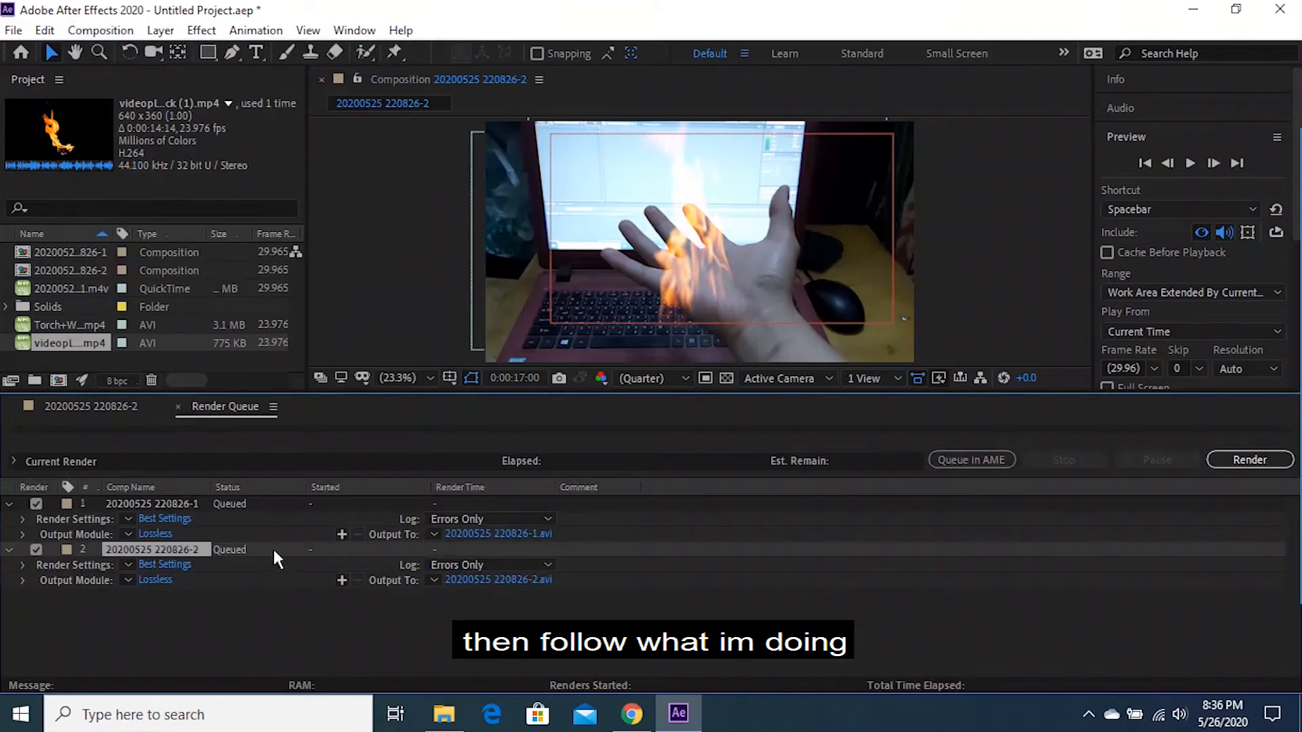
{"action": "left_click", "coordinate": [160, 579]}
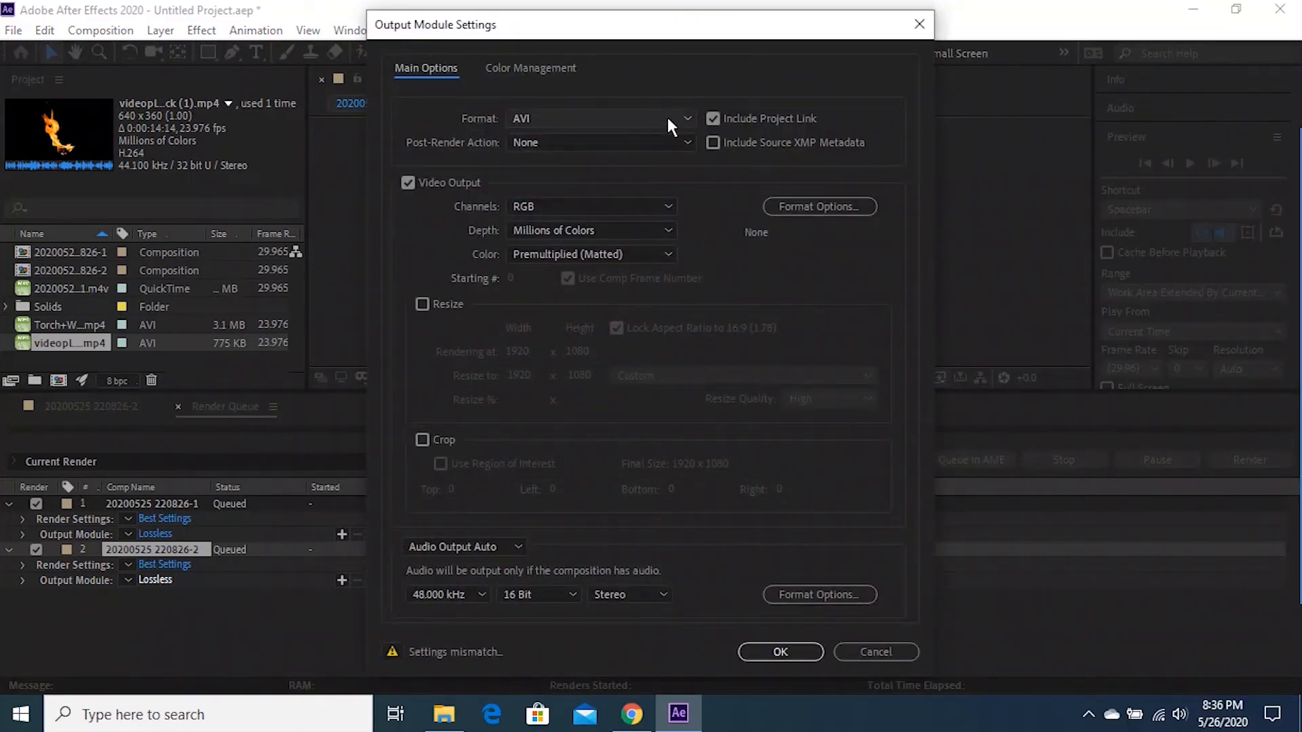
{"action": "left_click", "coordinate": [668, 122]}
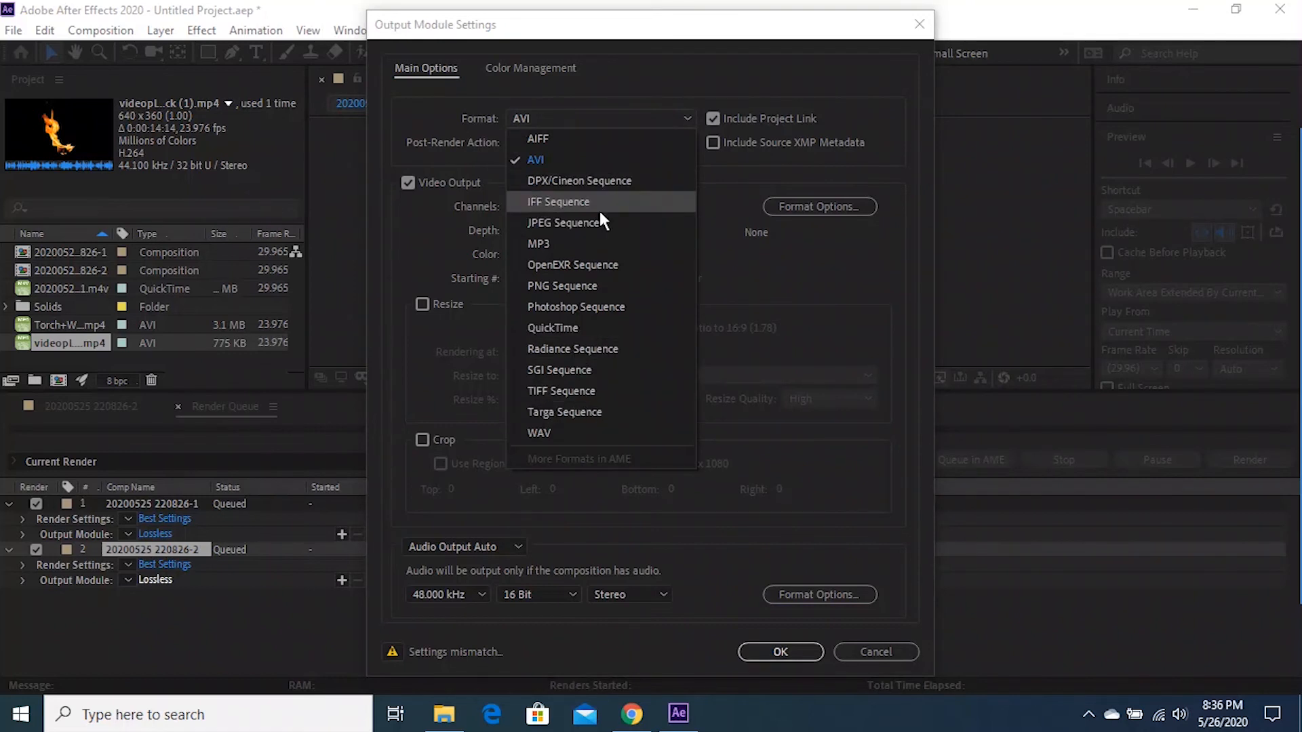
{"action": "left_click", "coordinate": [669, 122]}
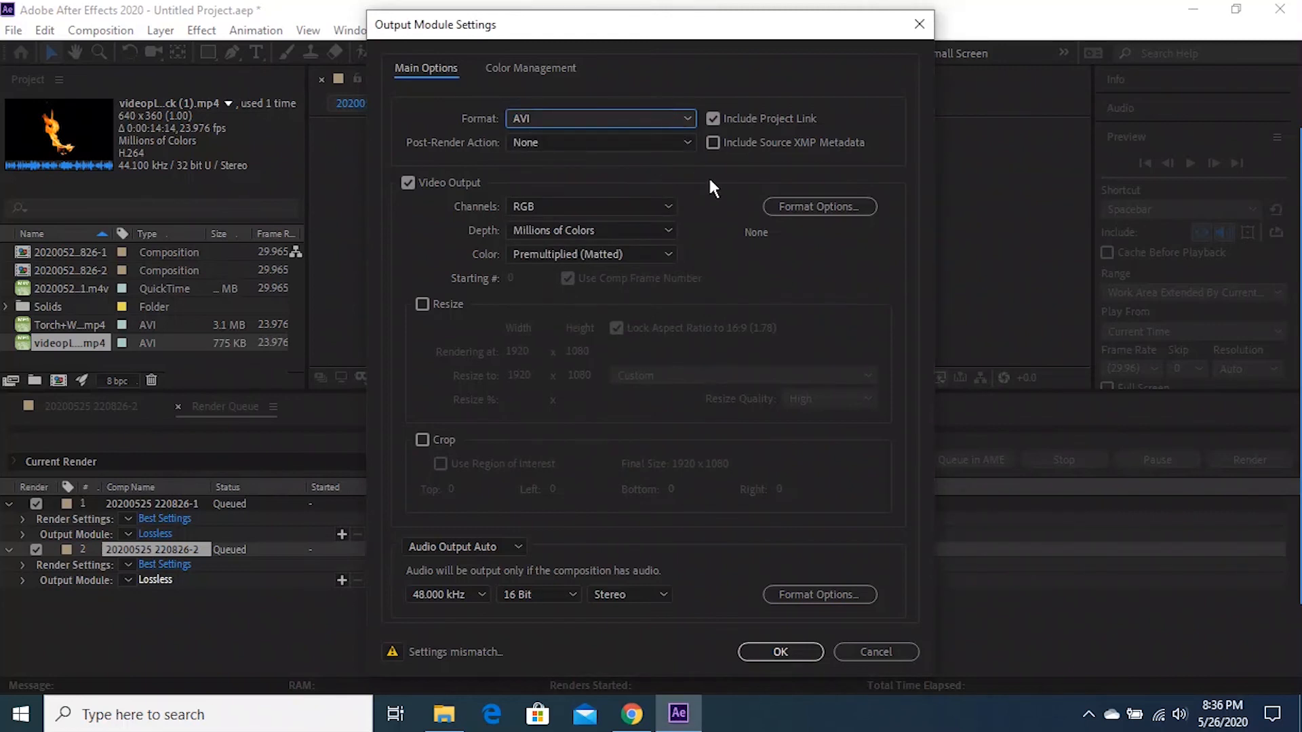
{"action": "left_click", "coordinate": [779, 651]}
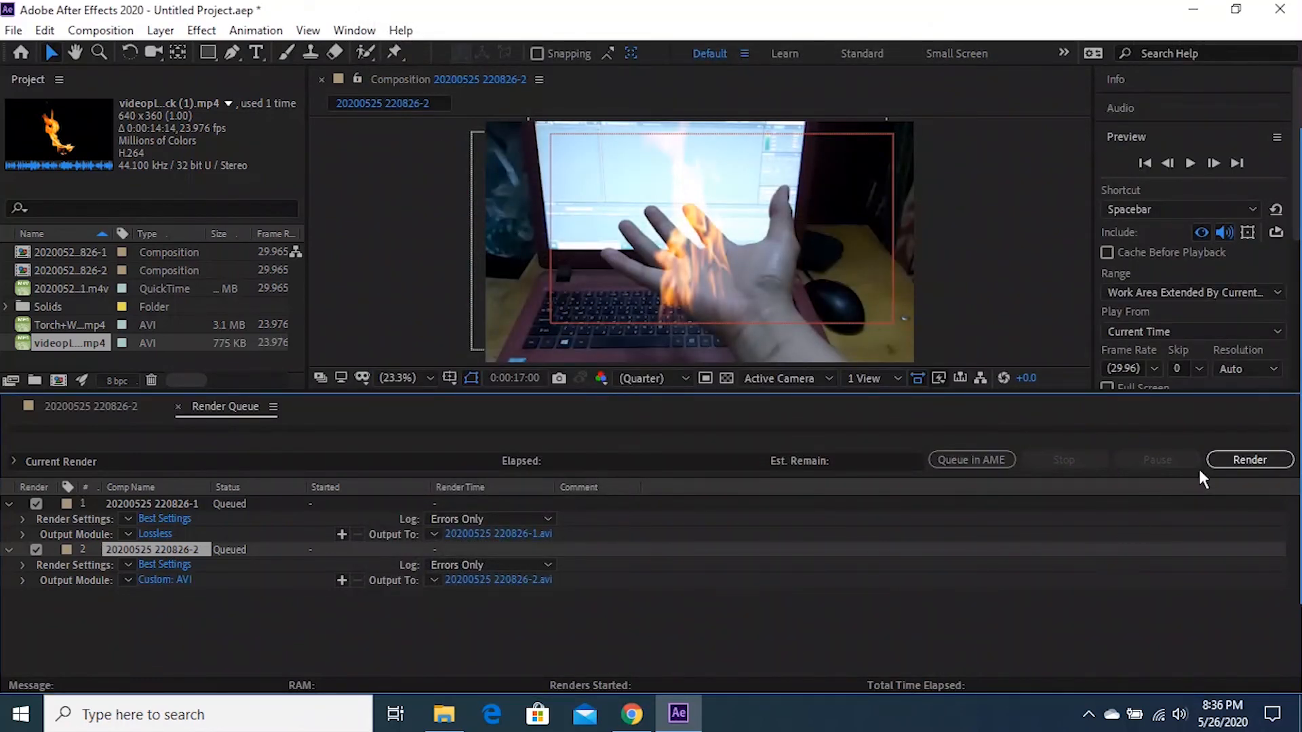
{"action": "left_click", "coordinate": [1240, 463]}
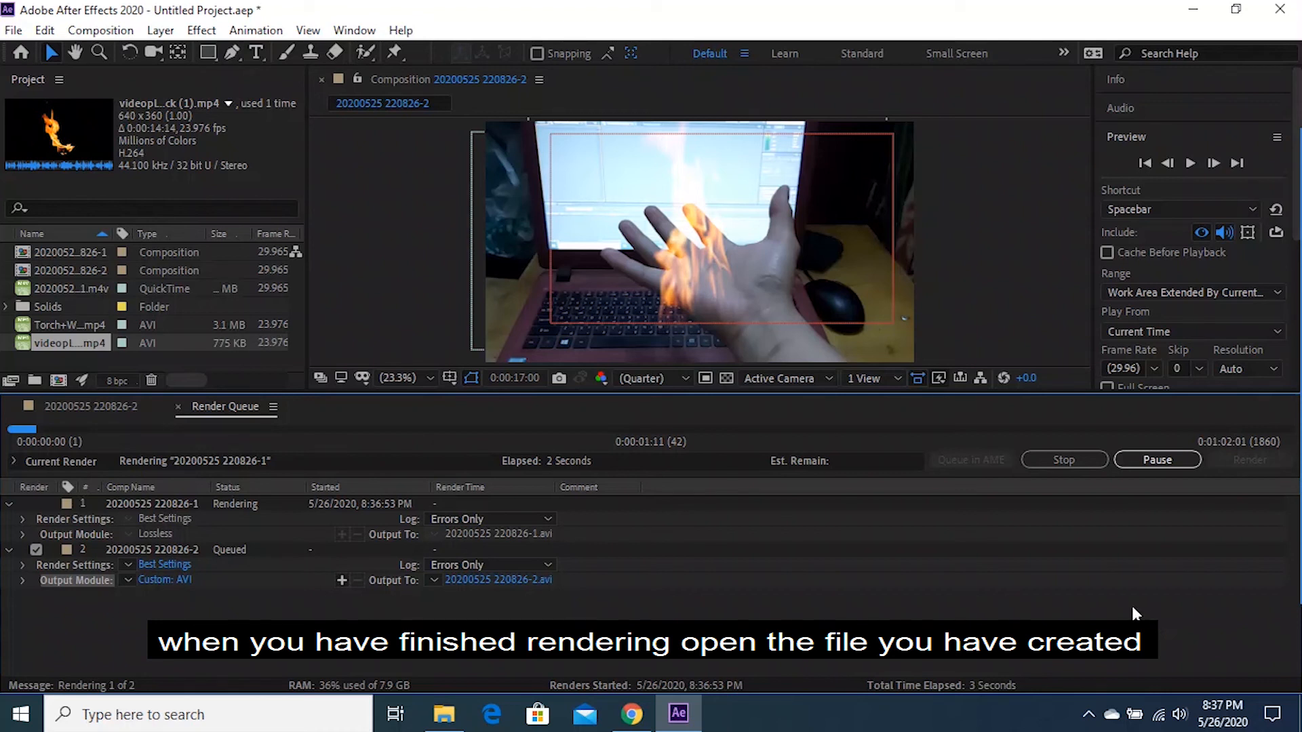
{"action": "left_click", "coordinate": [1134, 465]}
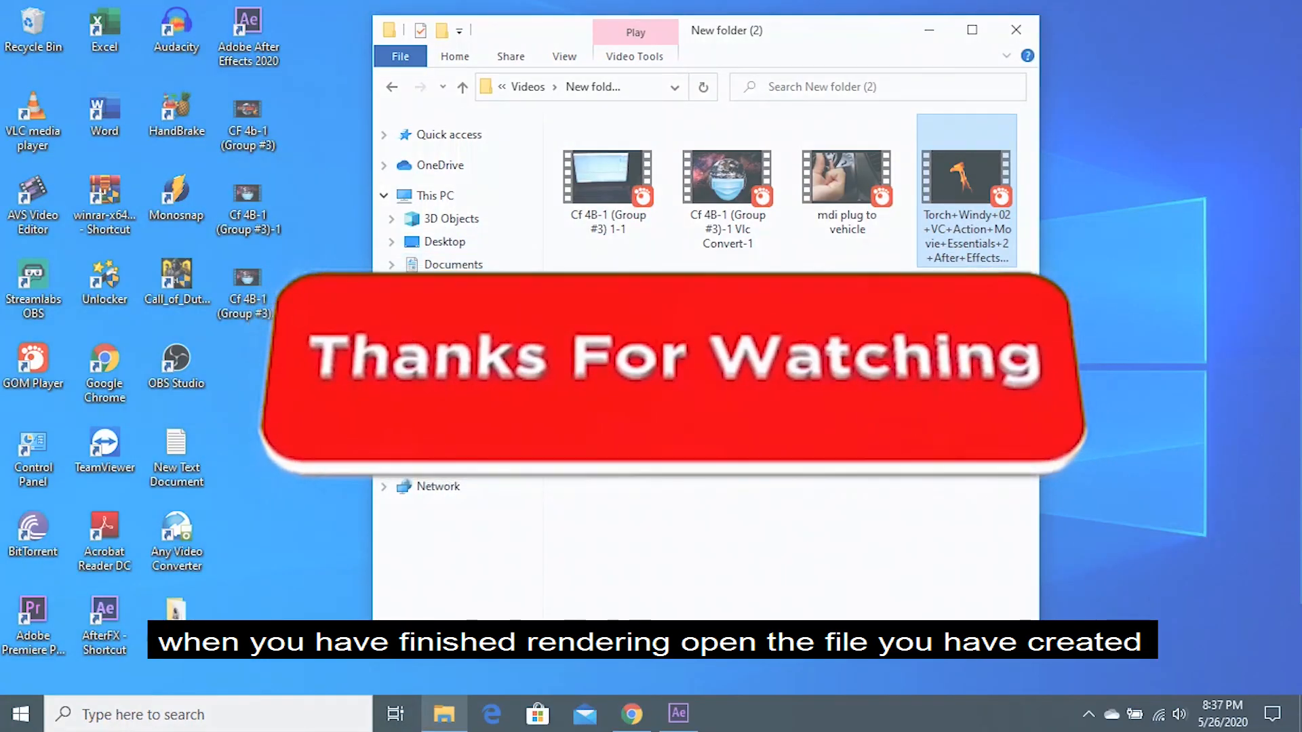
In File Explorer, find Cf 4B-1 (Group #3) 1-1 in New folder (2) under Videos and play it full screen
{"action": "left_click", "coordinate": [458, 266]}
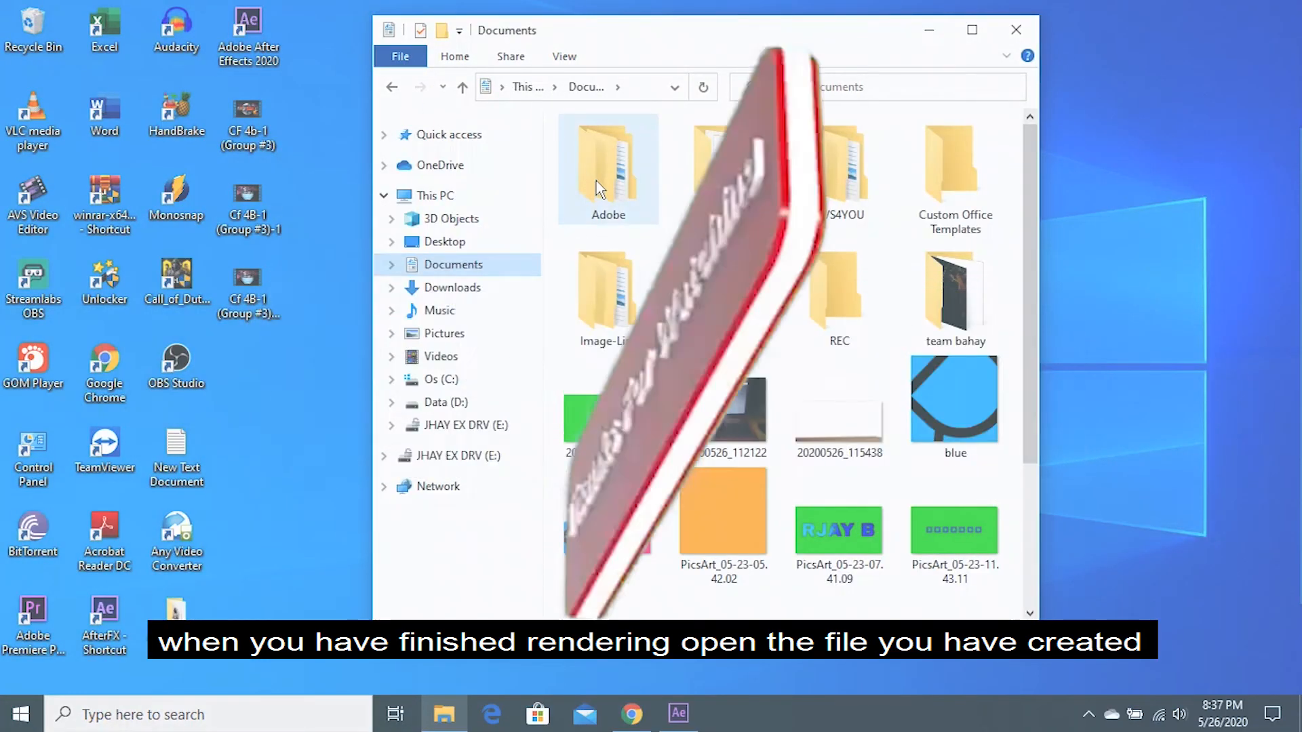
{"action": "double_click", "coordinate": [598, 185]}
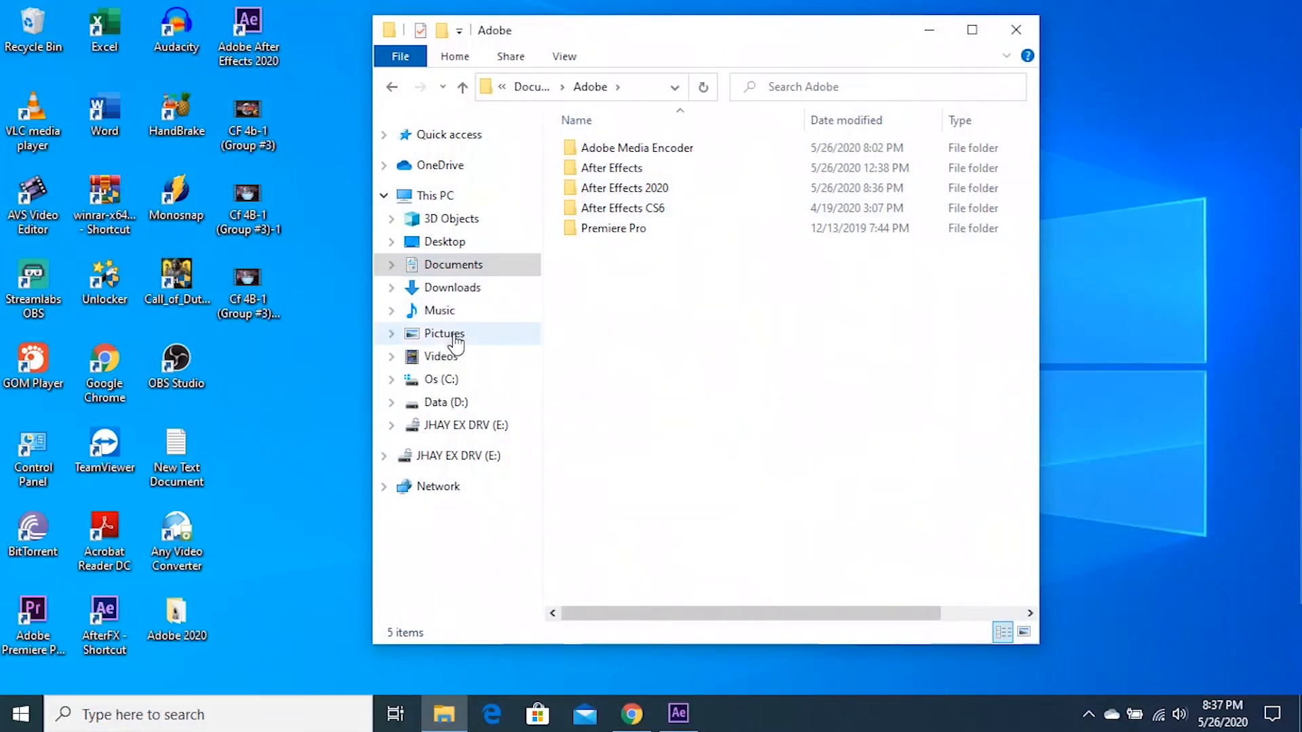
{"action": "left_click", "coordinate": [453, 357]}
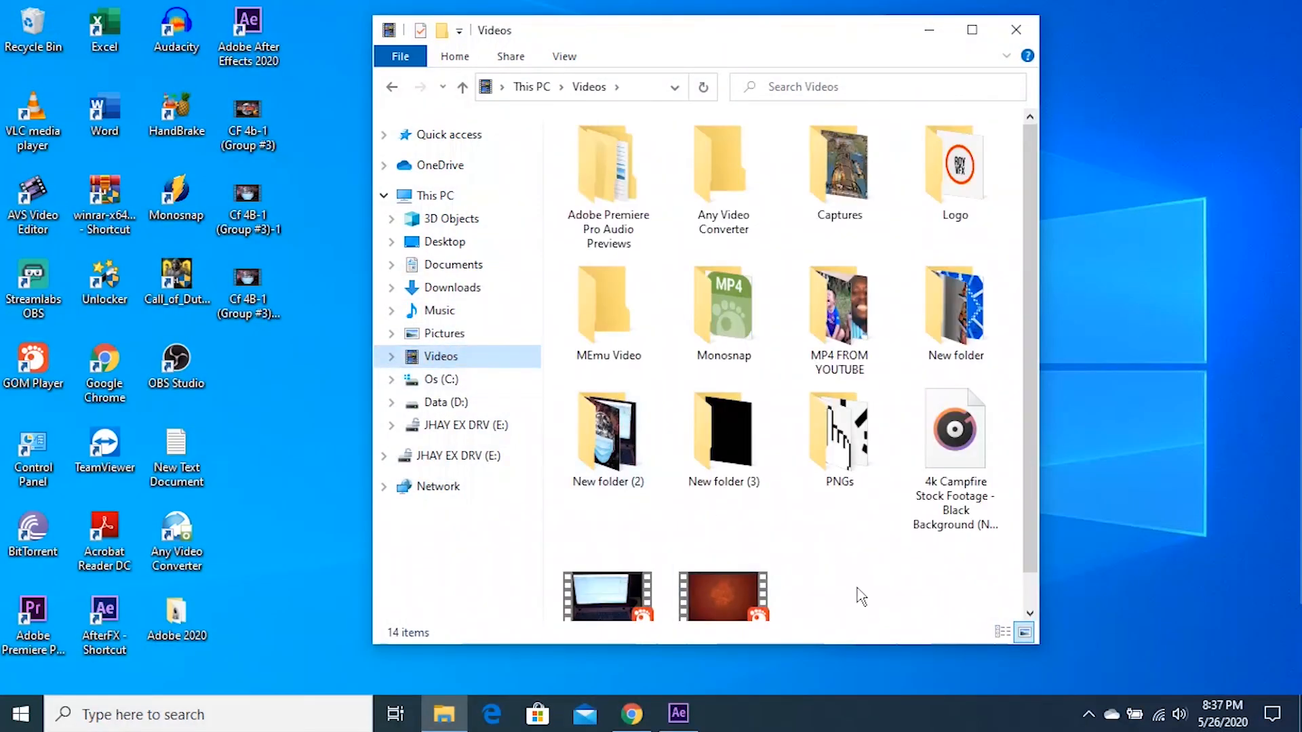
{"action": "scroll", "coordinate": [864, 593], "scroll_direction": "down", "scroll_amount": 1}
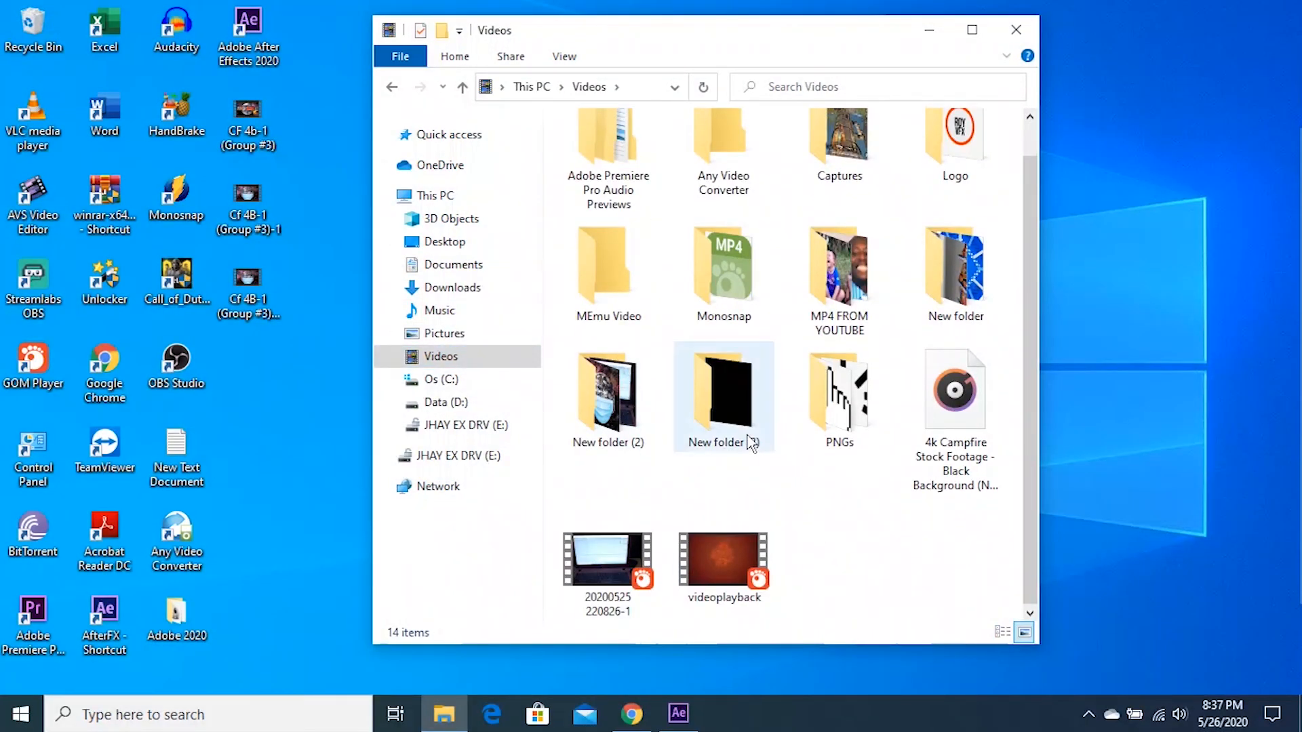
{"action": "double_click", "coordinate": [637, 400]}
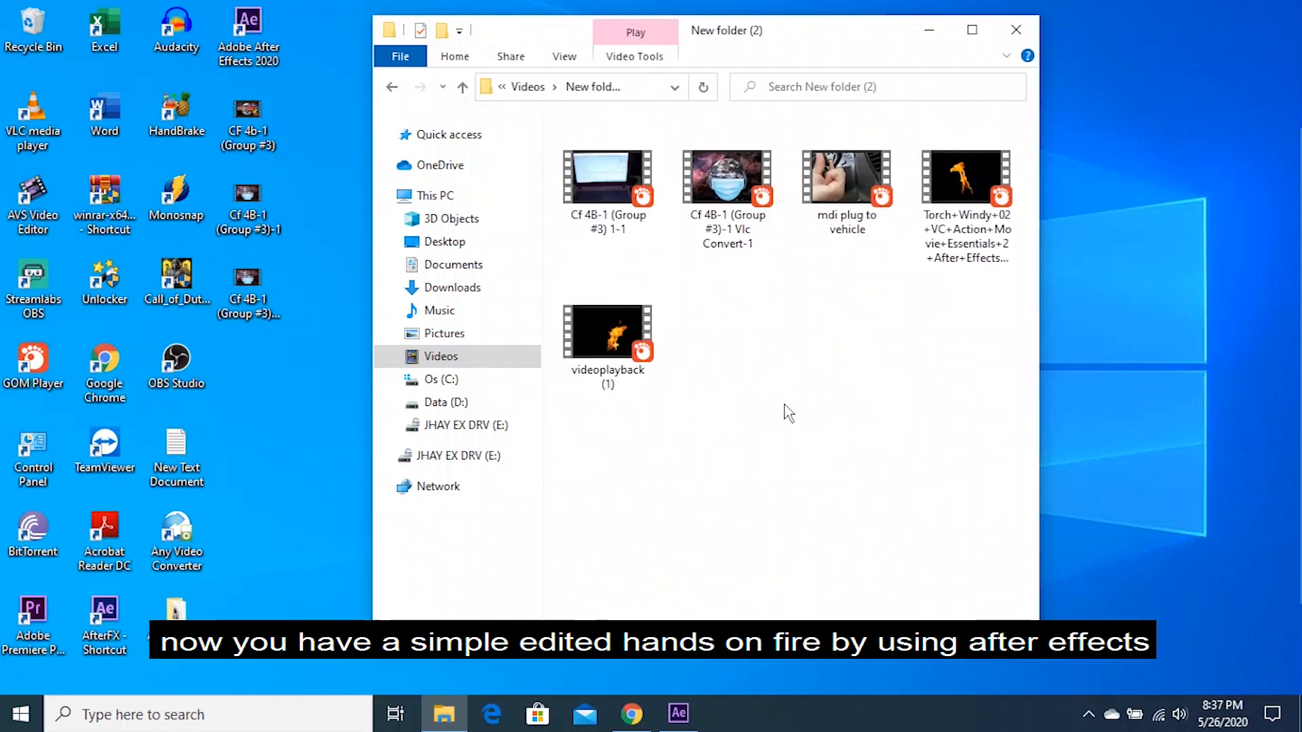
{"action": "double_click", "coordinate": [609, 186]}
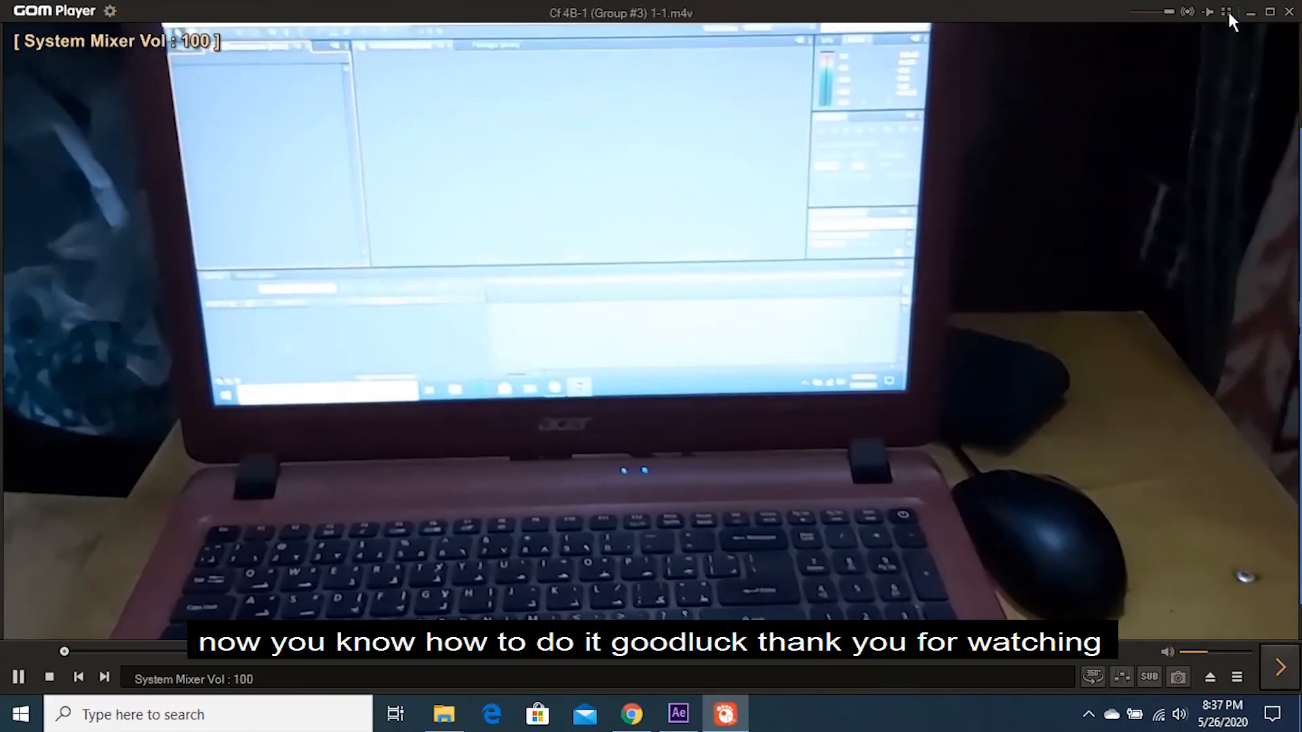
{"action": "left_click", "coordinate": [1227, 9]}
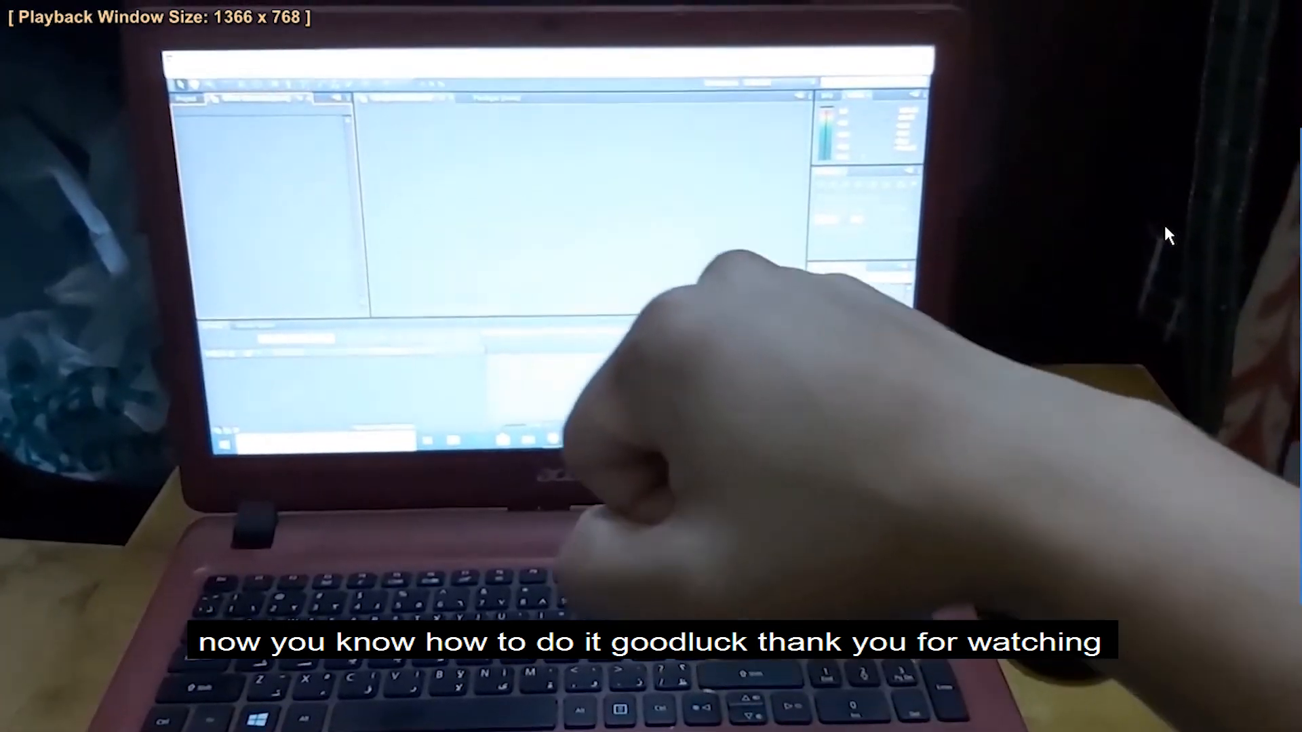